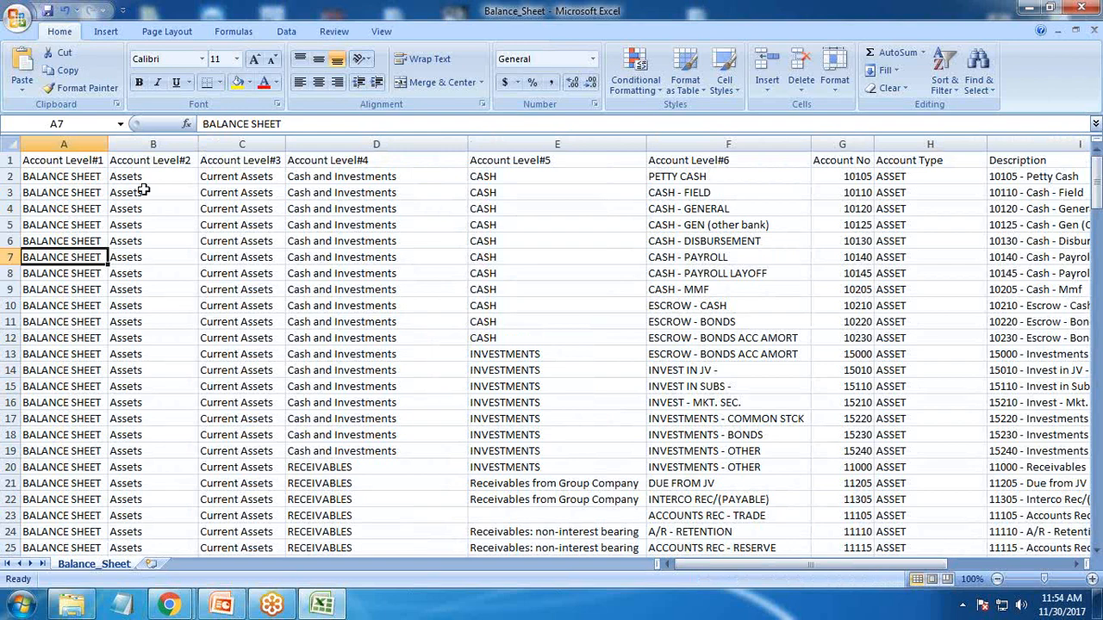
# Examine the column headers of the Balance_Sheet spreadsheet, from Account Level#1 through Account Type
pyautogui.moveTo(45, 164); pyautogui.dragTo(138, 165)
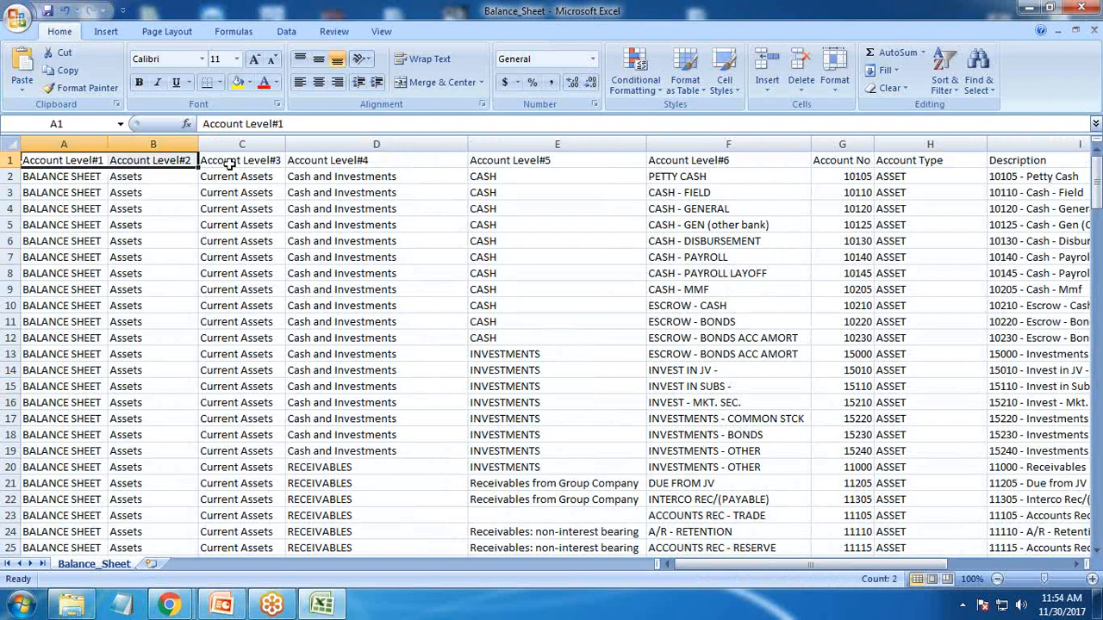
pyautogui.click(307, 165)
pyautogui.click(603, 169)
pyautogui.click(674, 166)
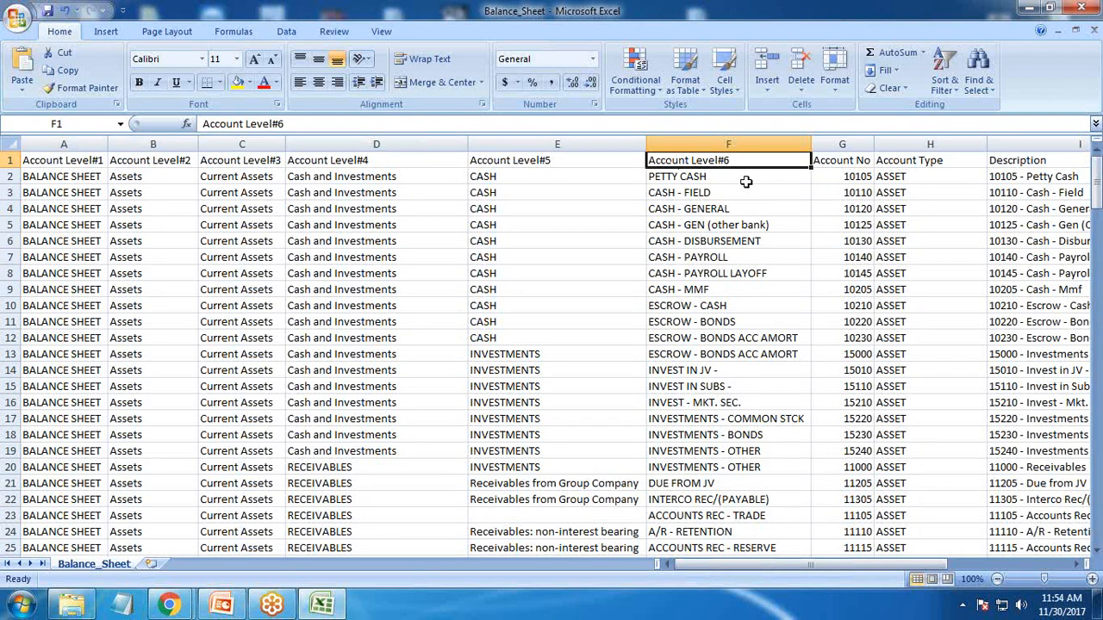
pyautogui.click(69, 162)
pyautogui.click(147, 159)
pyautogui.click(238, 159)
pyautogui.click(340, 159)
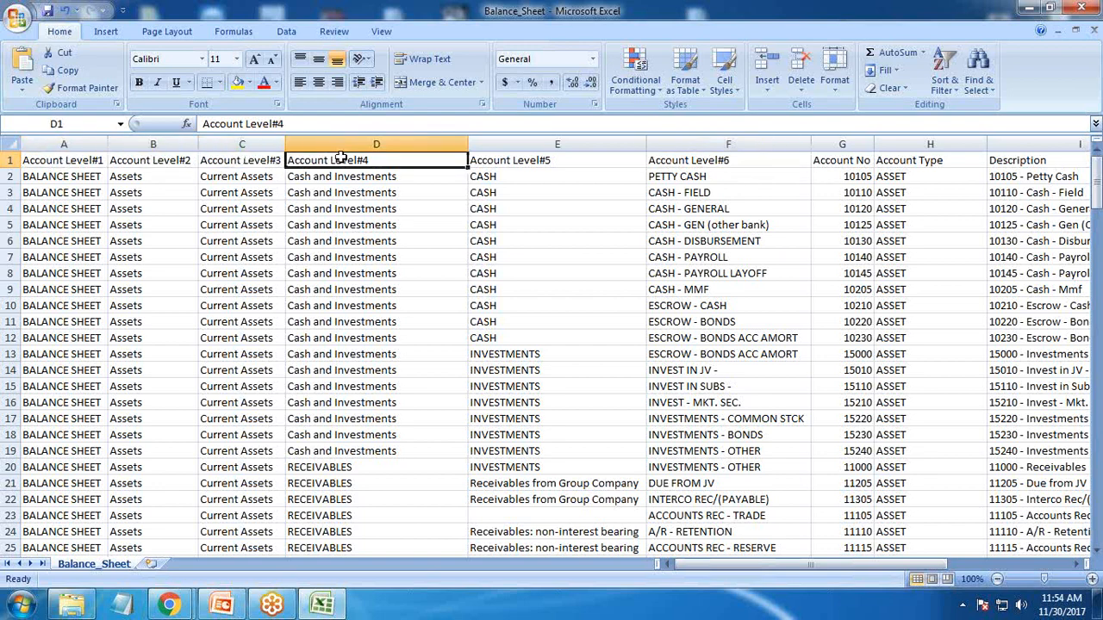
pyautogui.click(689, 176)
pyautogui.moveTo(718, 564); pyautogui.dragTo(793, 559)
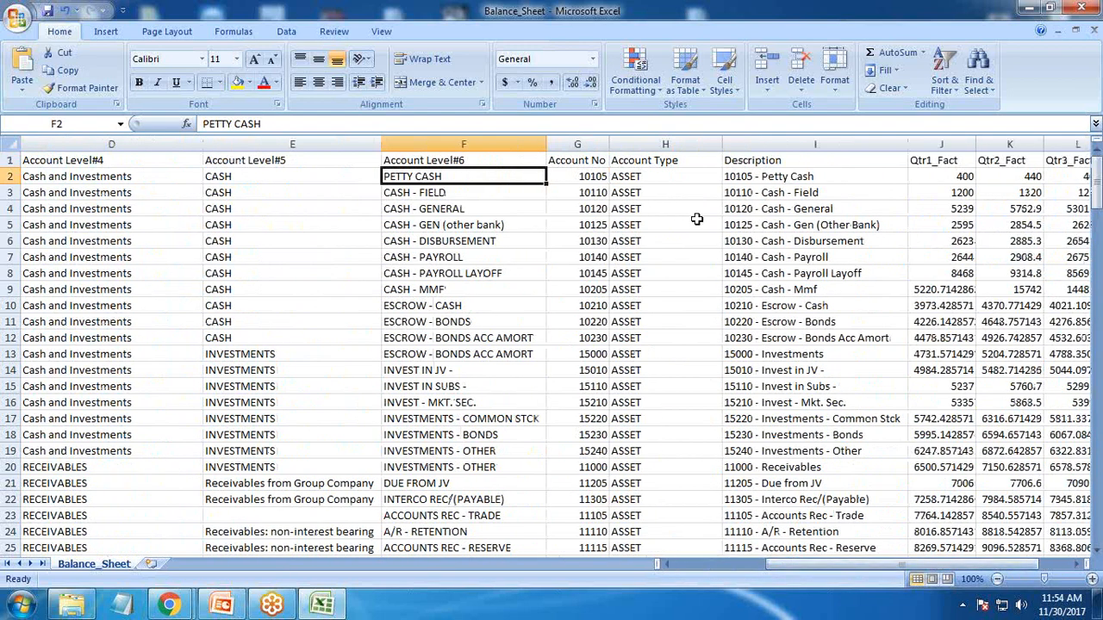
pyautogui.click(651, 161)
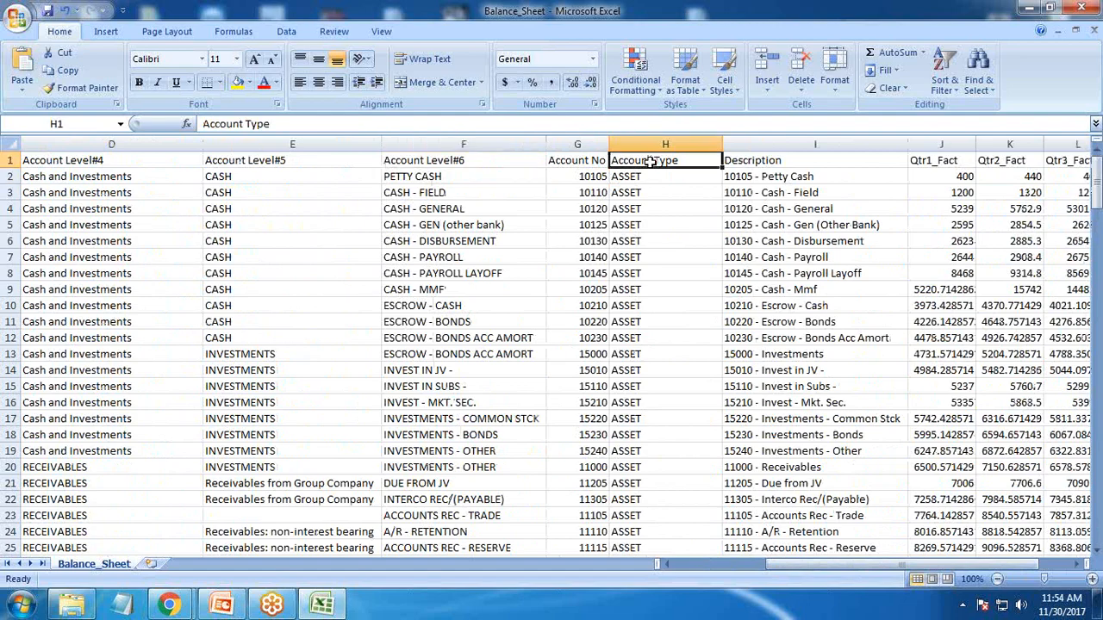
# Scroll through the spreadsheet rows and review the remaining description and quarterly fact columns
pyautogui.scroll(-20, 668, 258)
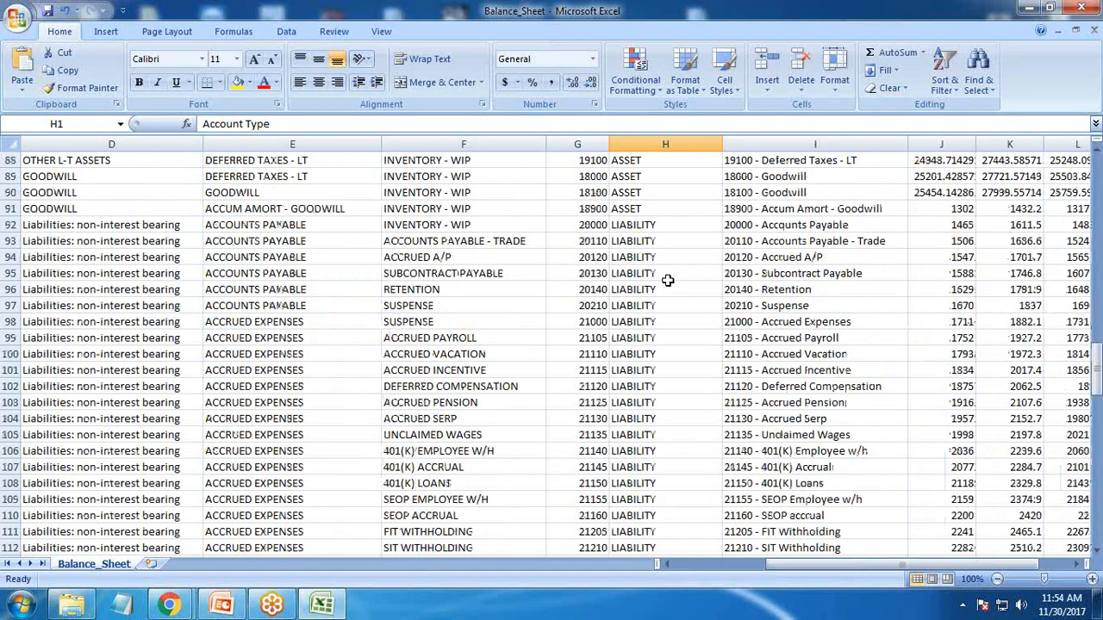
pyautogui.scroll(-20, 668, 280)
pyautogui.scroll(7, 665, 285)
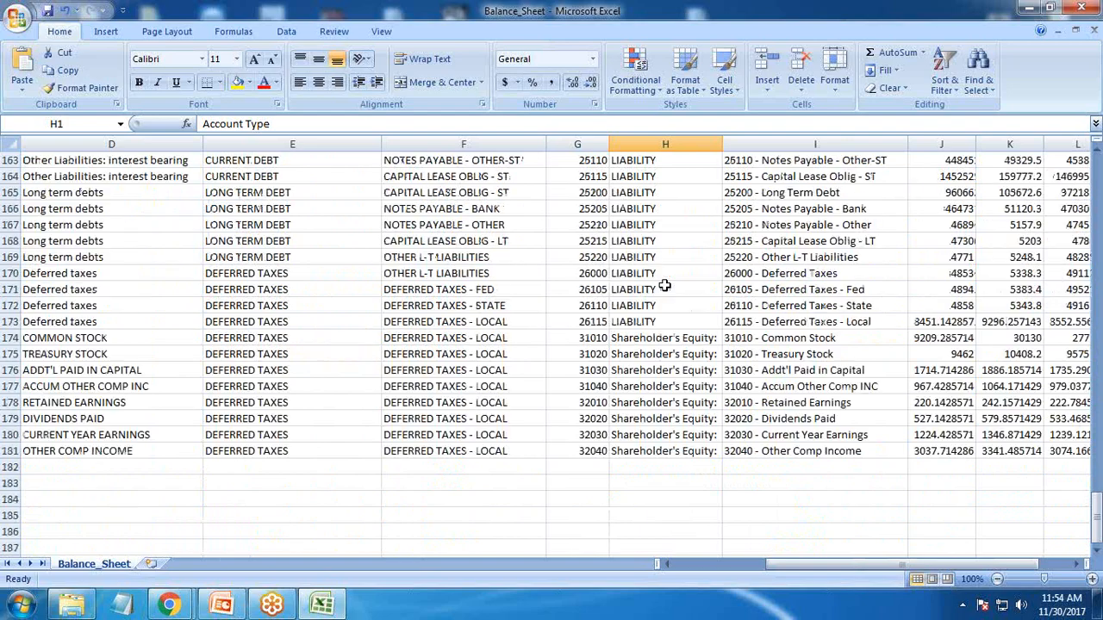
pyautogui.scroll(20, 663, 276)
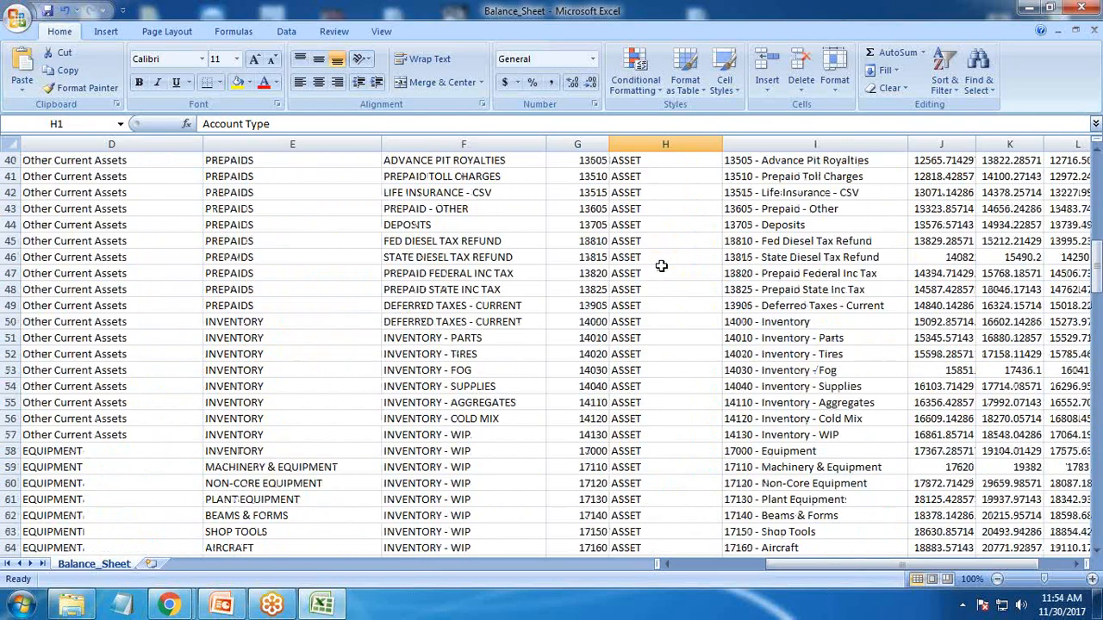
pyautogui.scroll(13, 661, 263)
pyautogui.moveTo(898, 564); pyautogui.dragTo(929, 563)
pyautogui.click(751, 164)
pyautogui.click(824, 161)
pyautogui.click(871, 161)
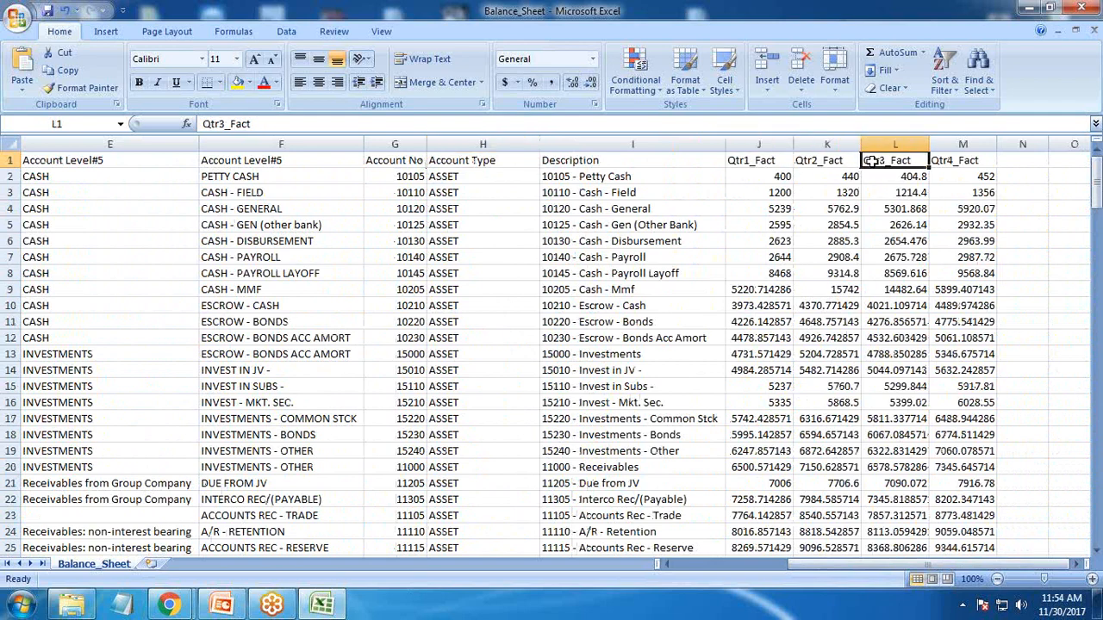
pyautogui.press('Right')
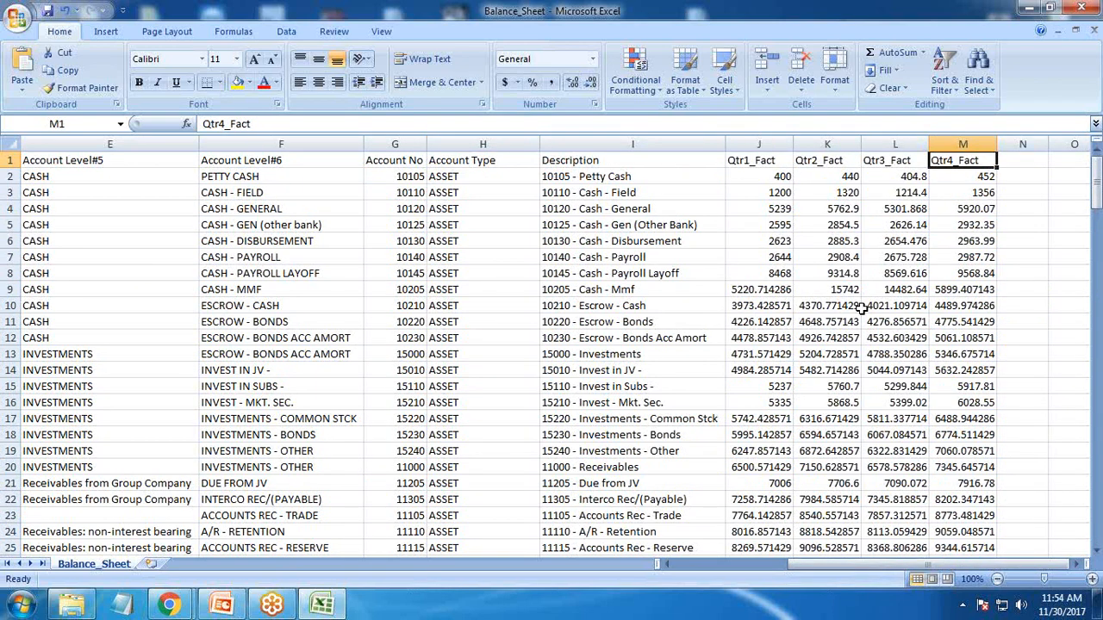
pyautogui.moveTo(867, 564); pyautogui.dragTo(757, 567)
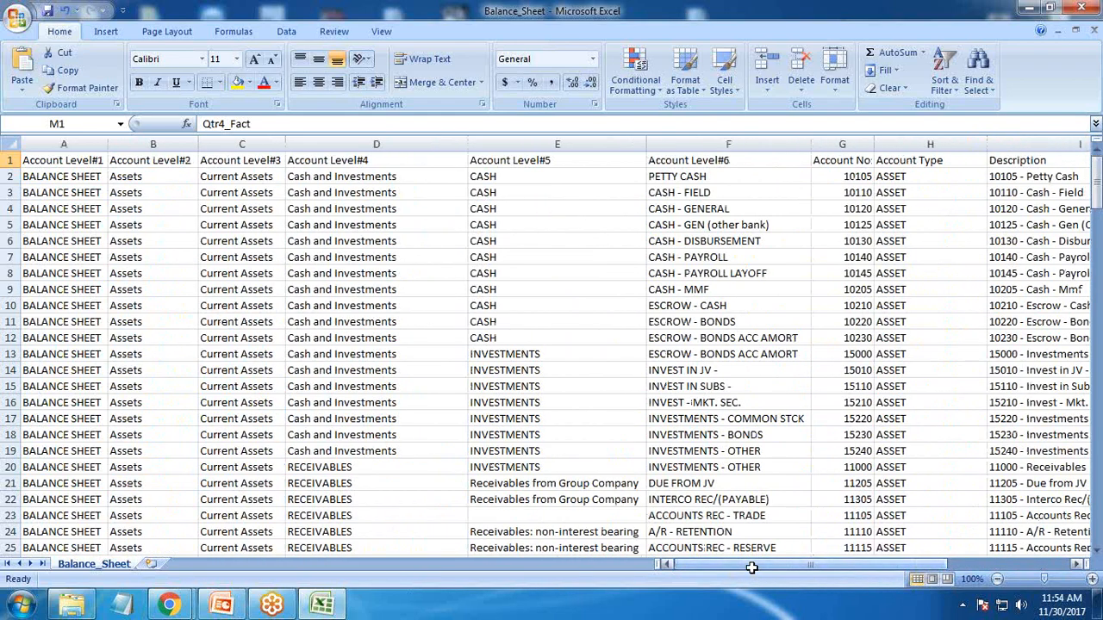
# Switch to Analytics Studio in the browser and start creating a new dataset
pyautogui.moveTo(170, 605)
pyautogui.click(265, 536)
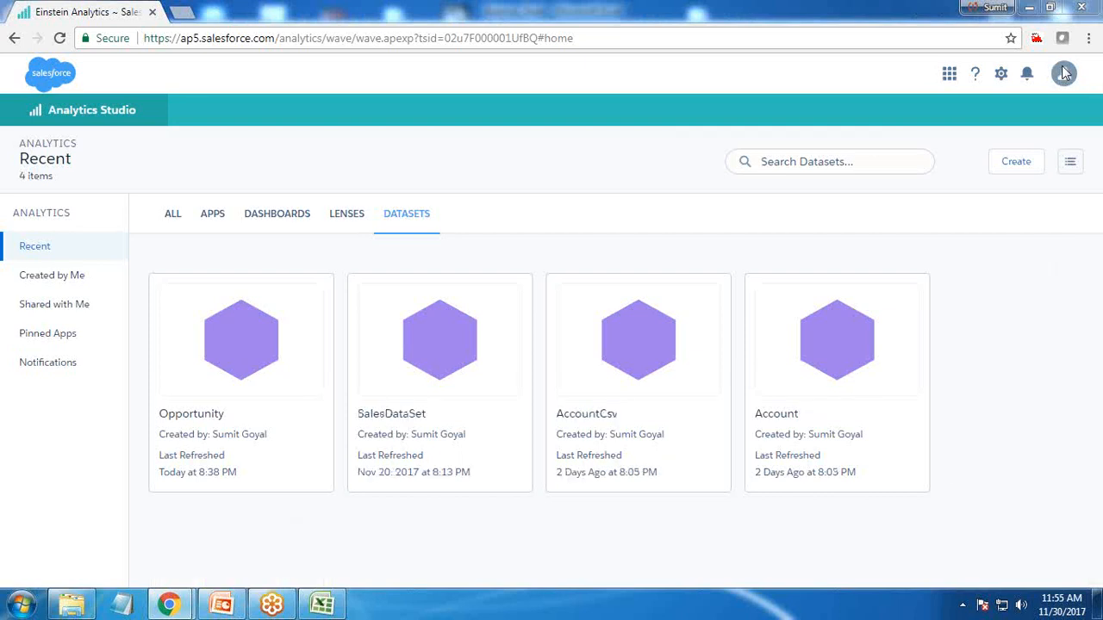
pyautogui.click(1009, 169)
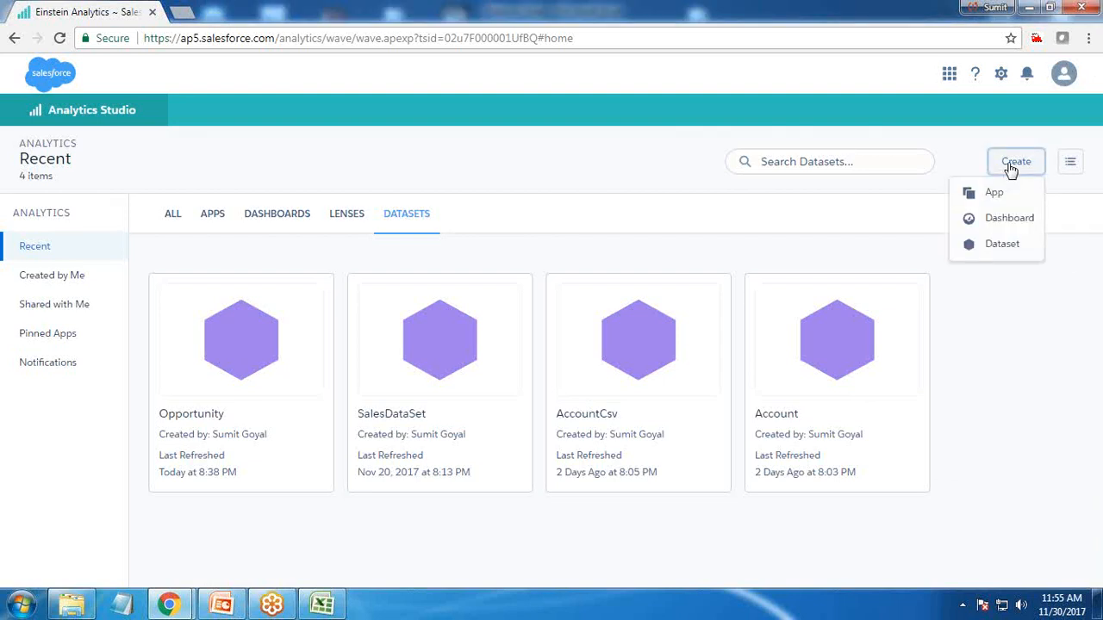
pyautogui.click(998, 250)
pyautogui.click(561, 551)
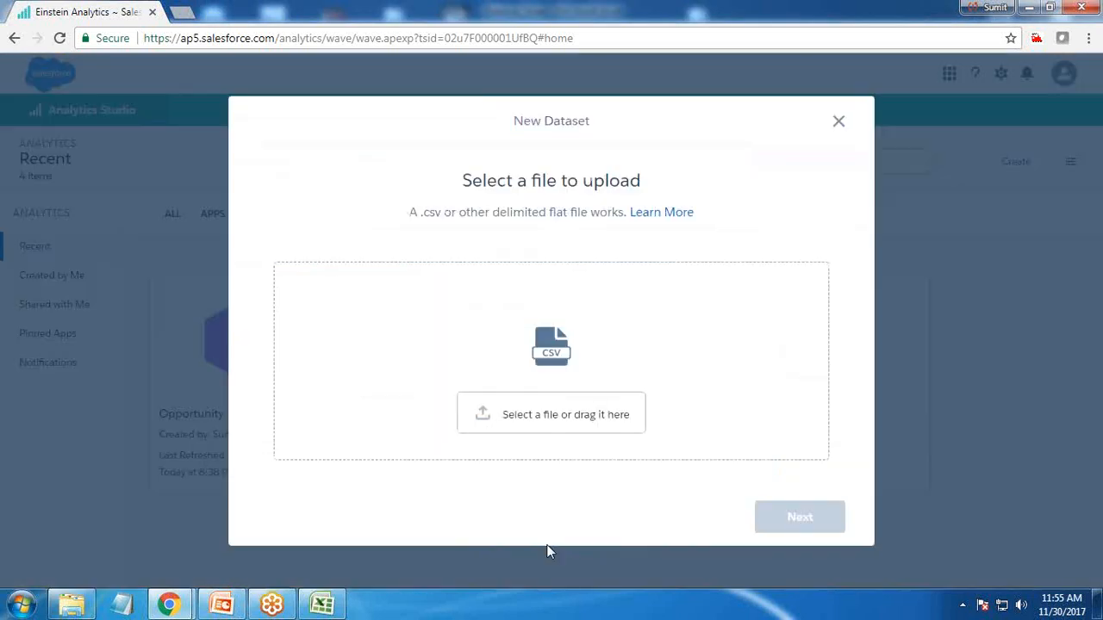
# Upload Balance_Sheet.csv from the Desktop as the dataset file and continue
pyautogui.click(551, 411)
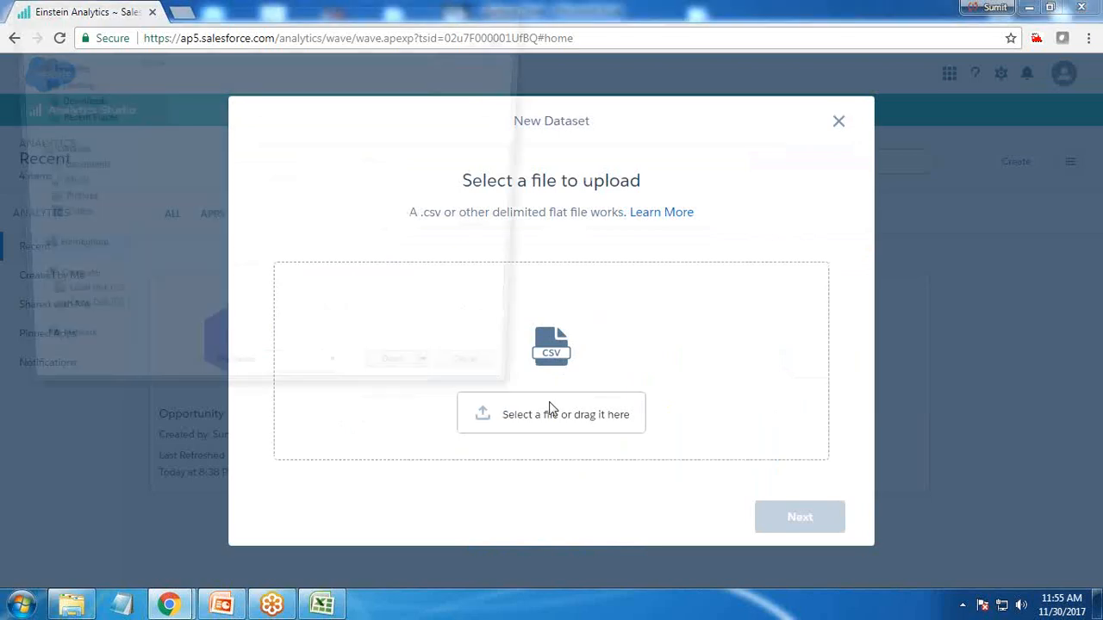
pyautogui.click(328, 240)
pyautogui.moveTo(708, 277); pyautogui.dragTo(706, 414)
pyautogui.scroll(1, 551, 345)
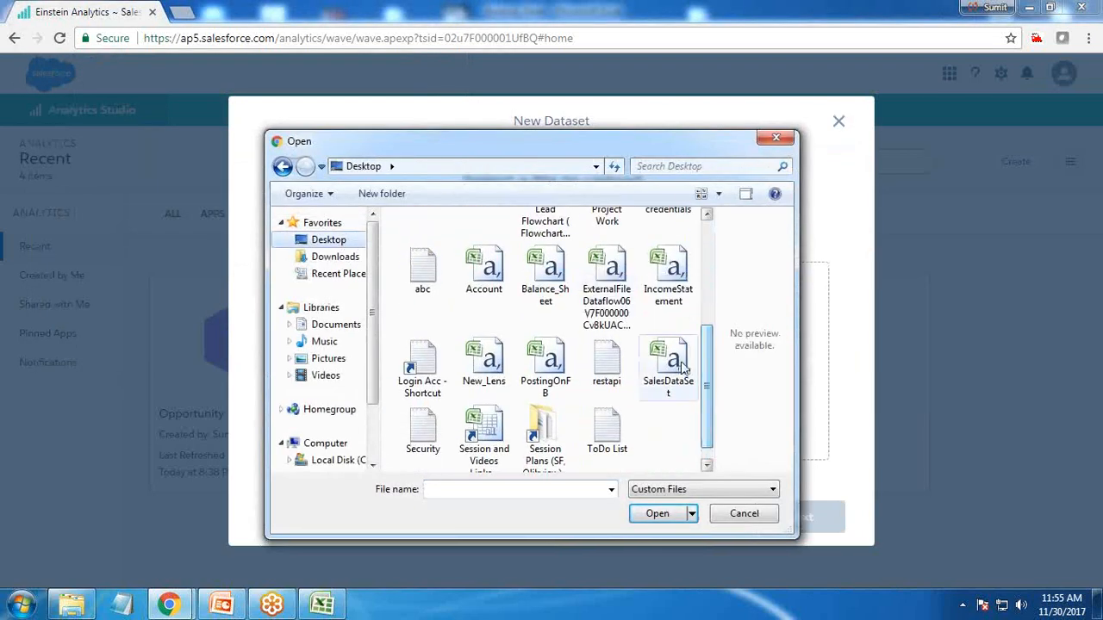
pyautogui.click(555, 293)
pyautogui.click(668, 515)
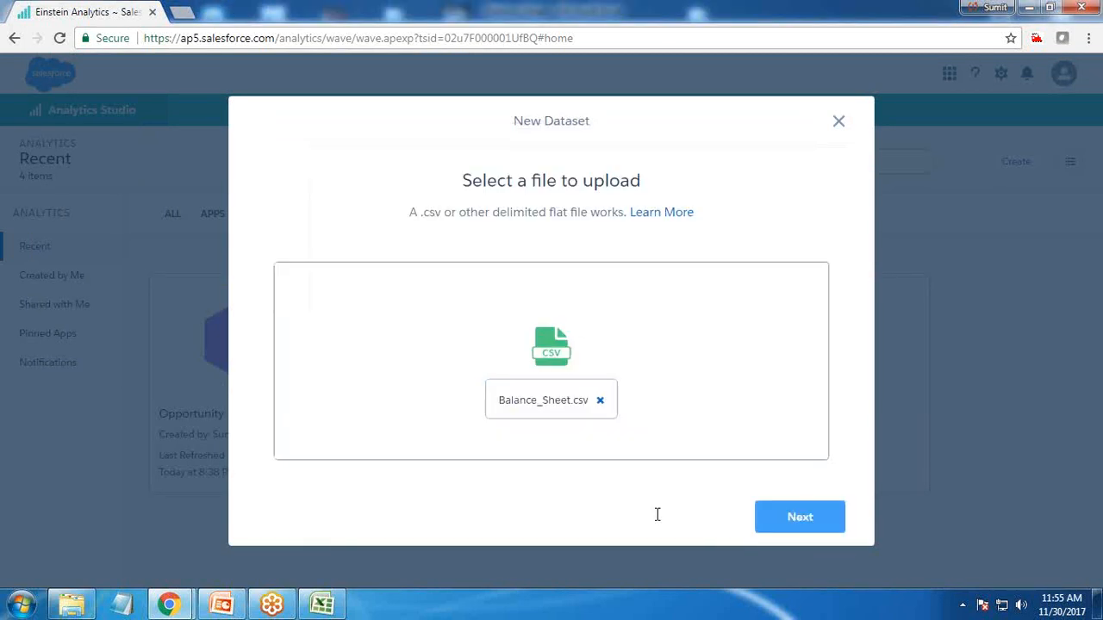
pyautogui.click(812, 522)
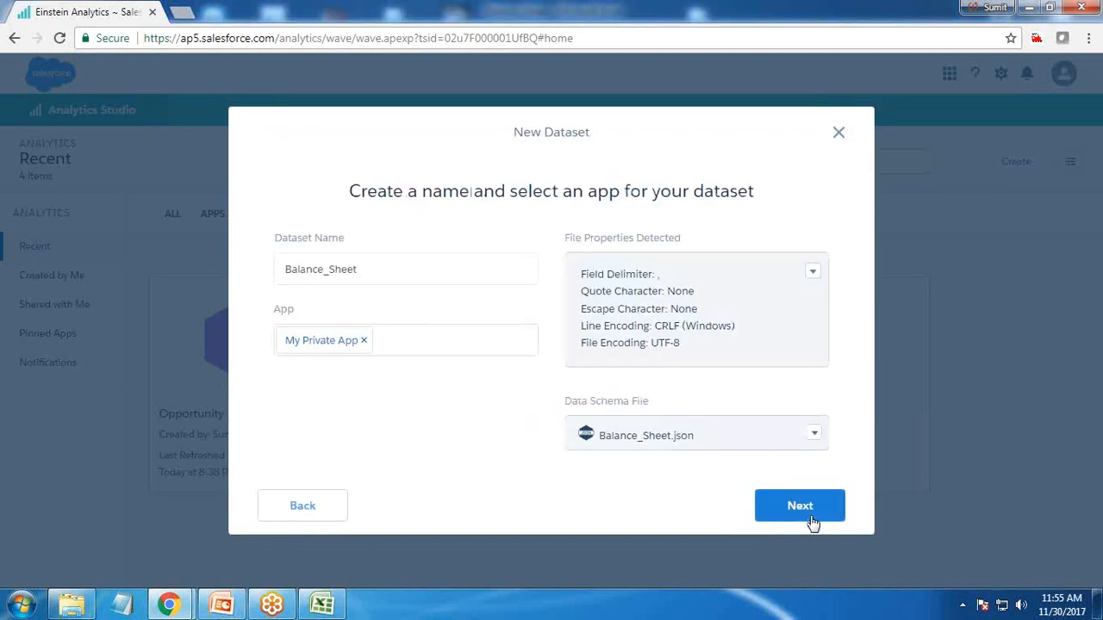
# Keep the dataset name Balance_Sheet, assign it to Bisp App instead of My Private App, and continue
pyautogui.doubleClick(381, 272)
pyautogui.click(384, 352)
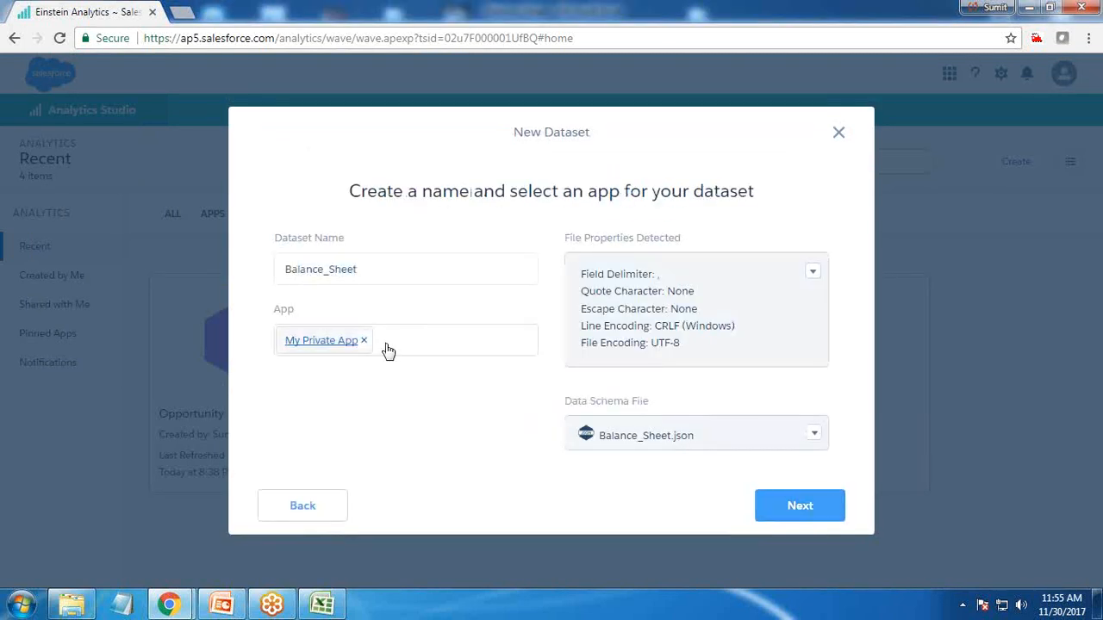
pyautogui.click(365, 341)
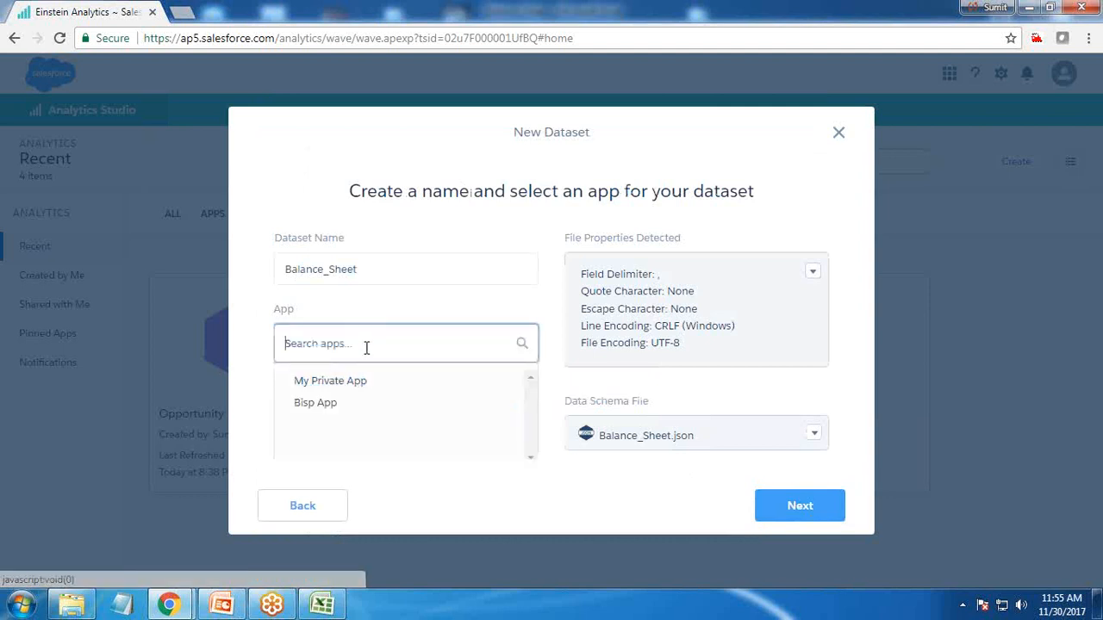
pyautogui.click(320, 408)
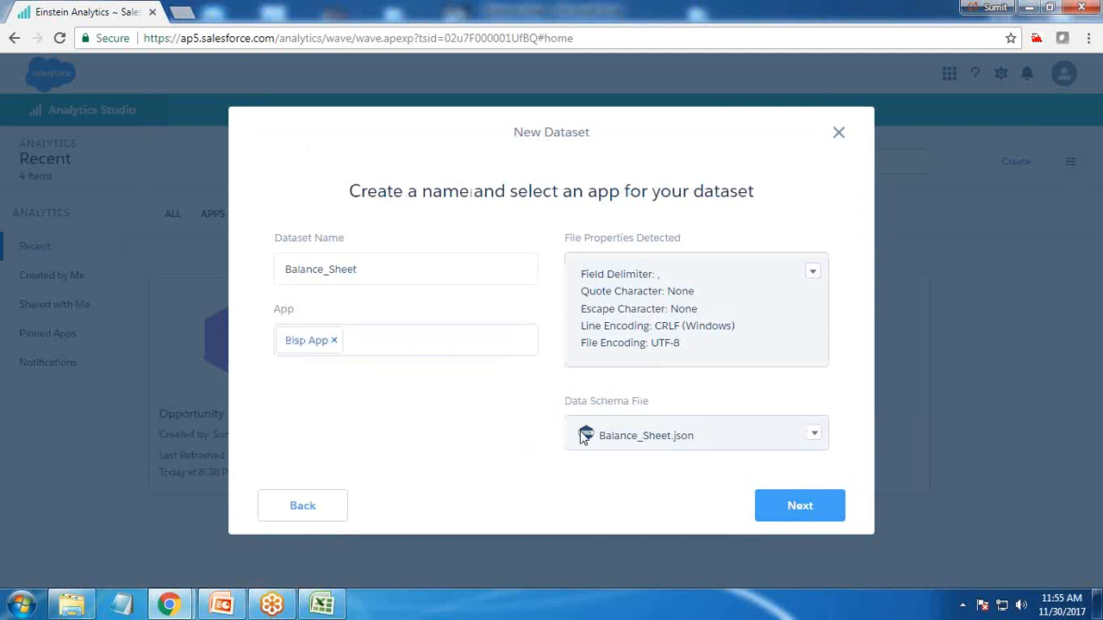
pyautogui.click(787, 506)
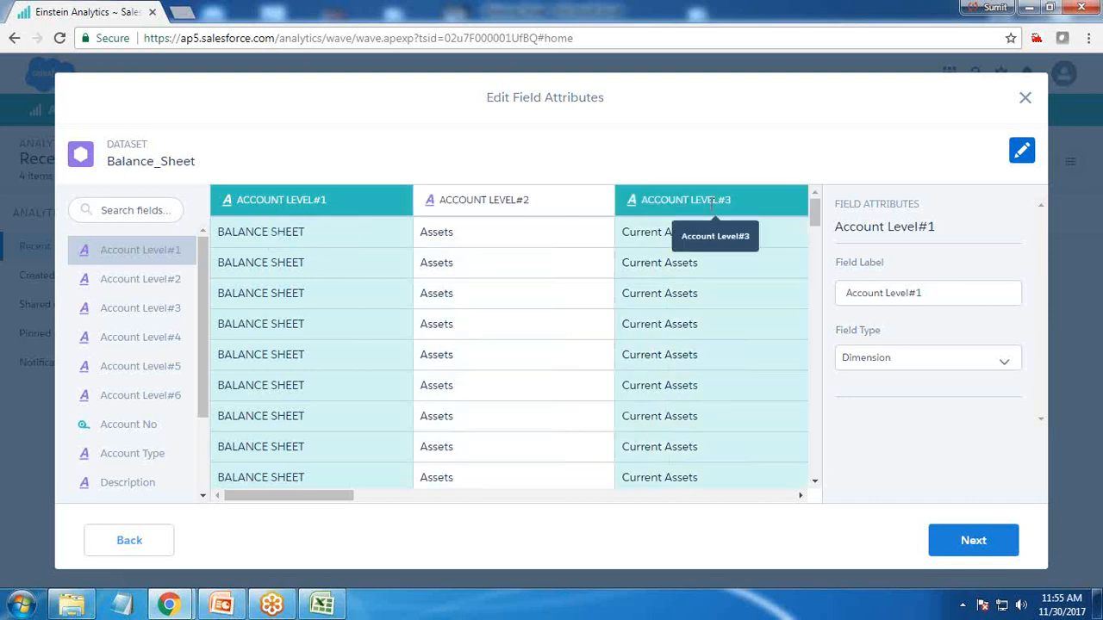
# Change the Account No field's type from Measure to Dimension
pyautogui.moveTo(323, 500); pyautogui.dragTo(521, 511)
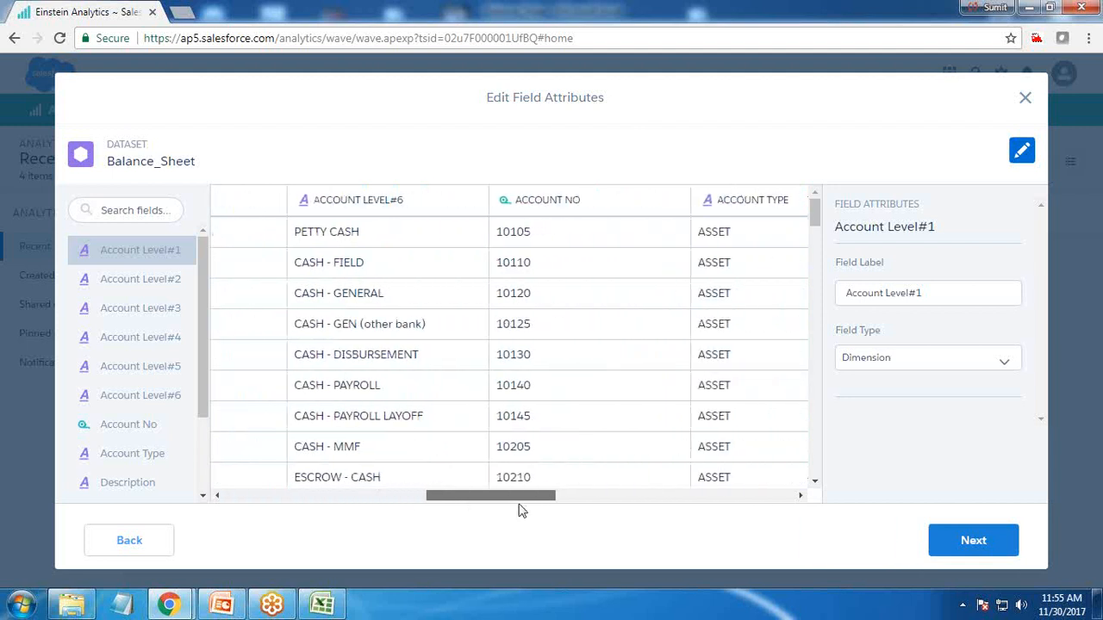
pyautogui.click(557, 202)
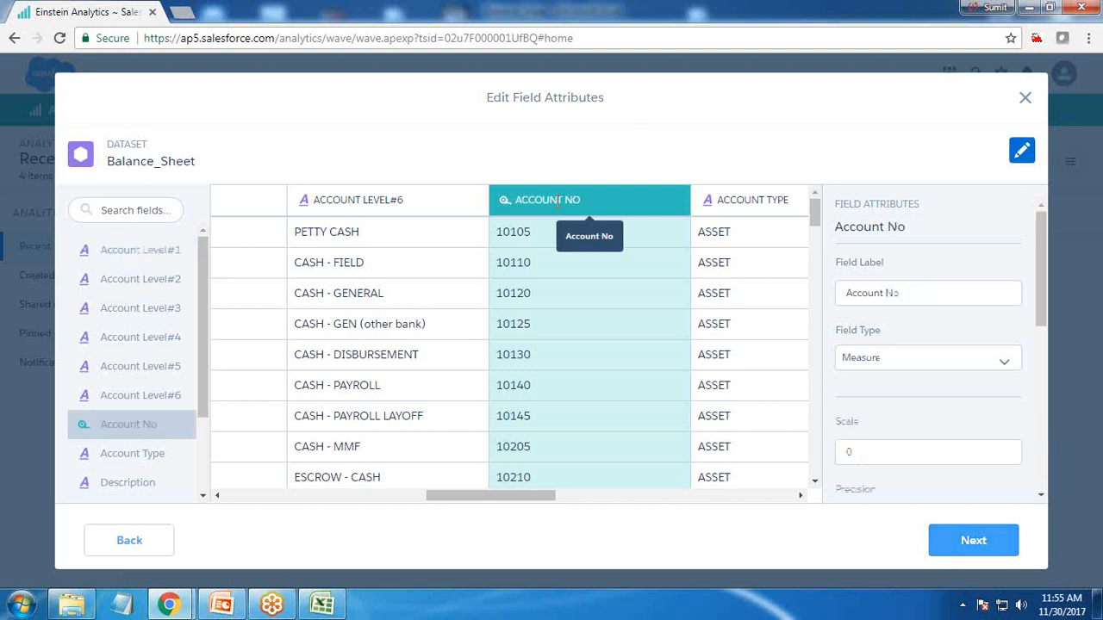
pyautogui.click(912, 368)
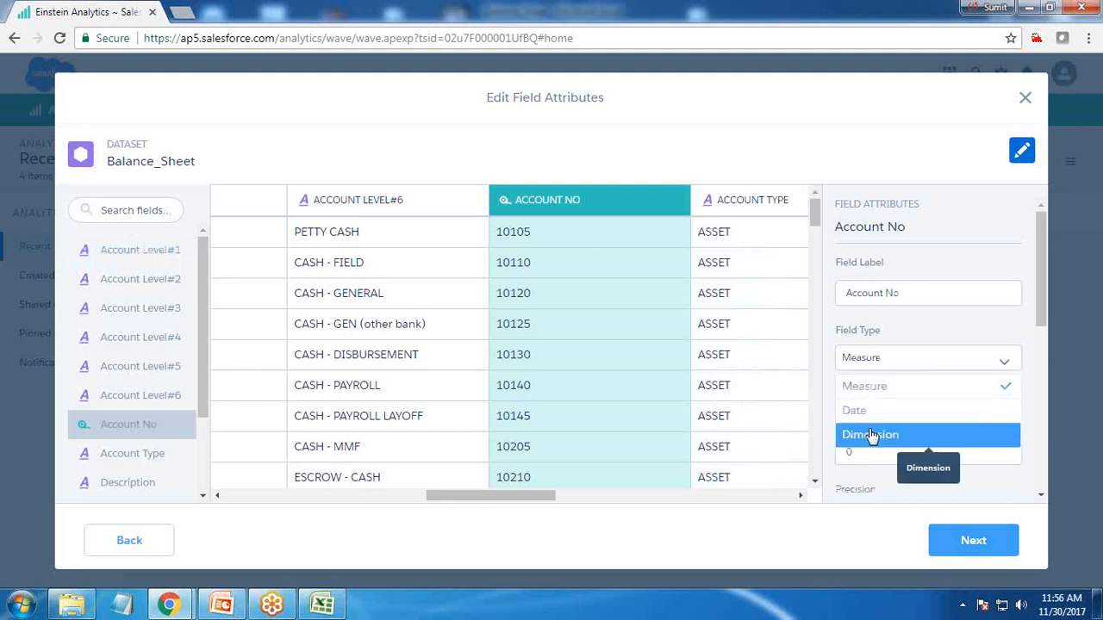
pyautogui.click(870, 435)
# Relabel the Qtr1_Fact field as Qtr1
pyautogui.moveTo(481, 499); pyautogui.dragTo(556, 507)
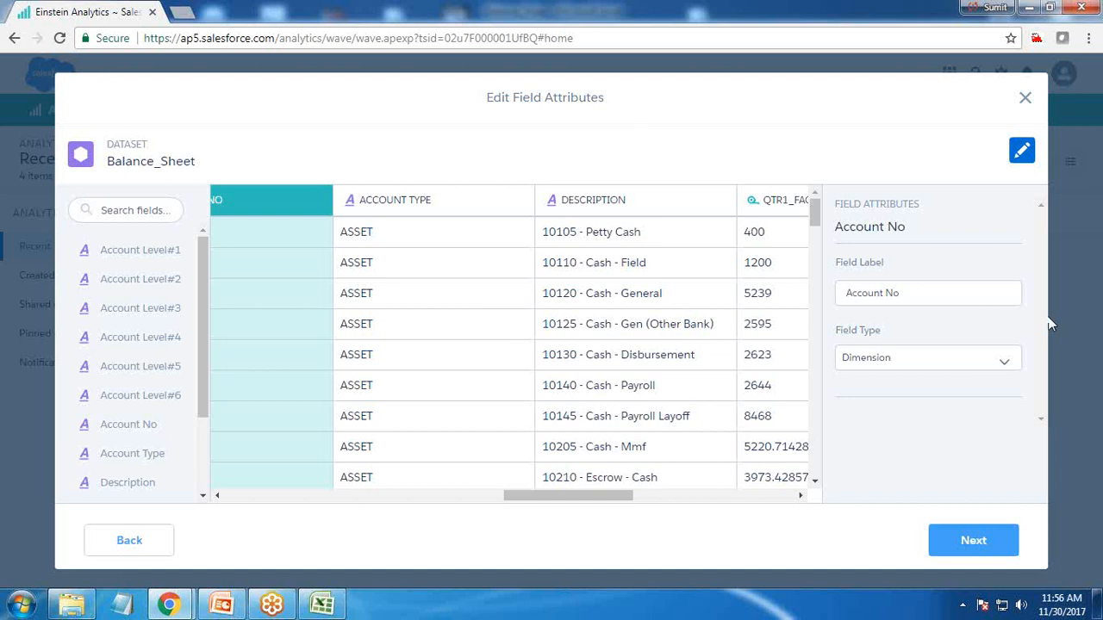
pyautogui.moveTo(544, 495); pyautogui.dragTo(759, 494)
pyautogui.click(438, 214)
pyautogui.click(640, 202)
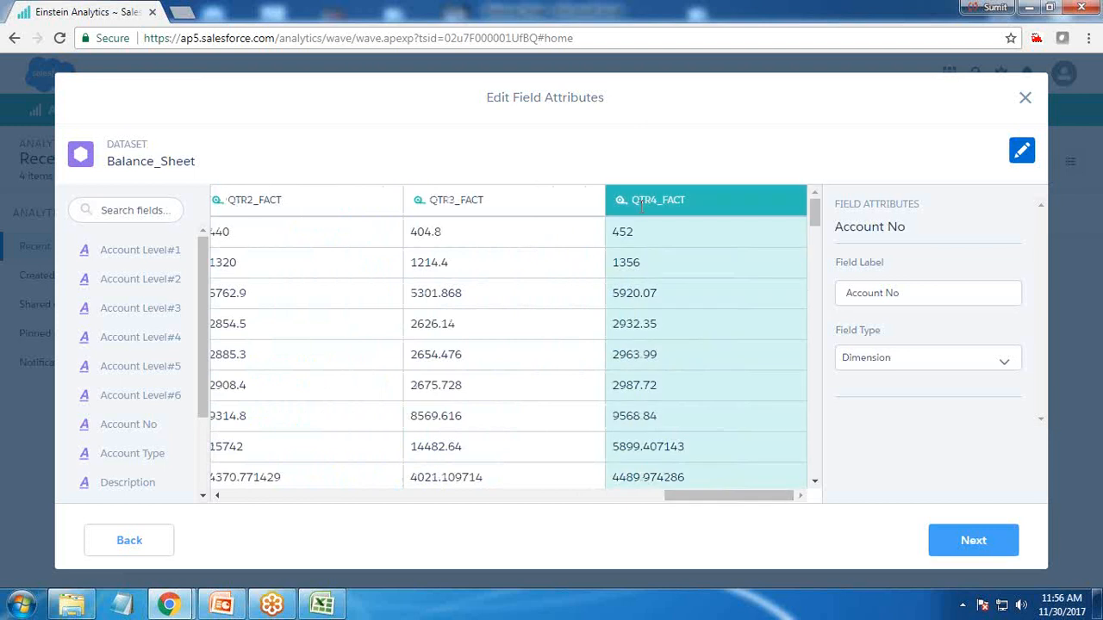
pyautogui.moveTo(706, 499); pyautogui.dragTo(591, 503)
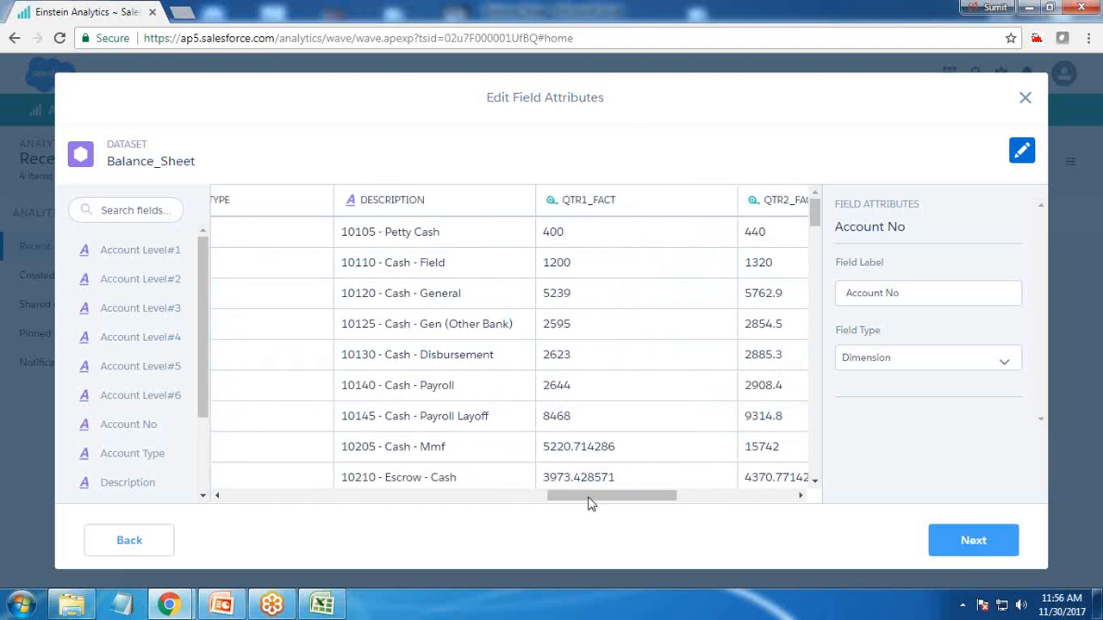
pyautogui.click(650, 205)
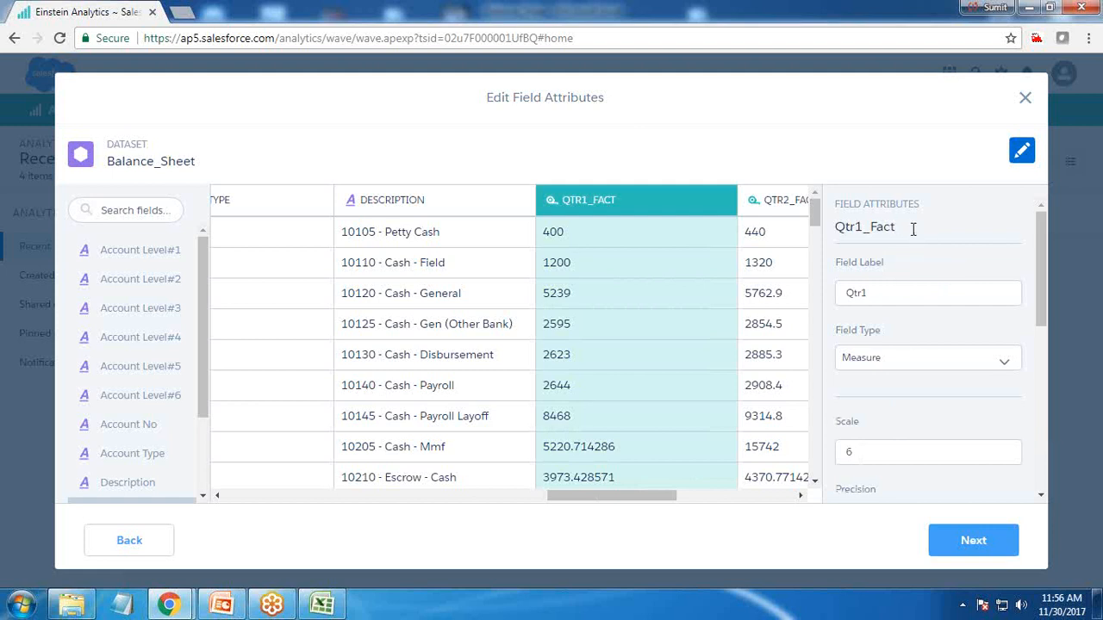
# Relabel the Qtr2_Fact field as Qtr2
pyautogui.click(770, 206)
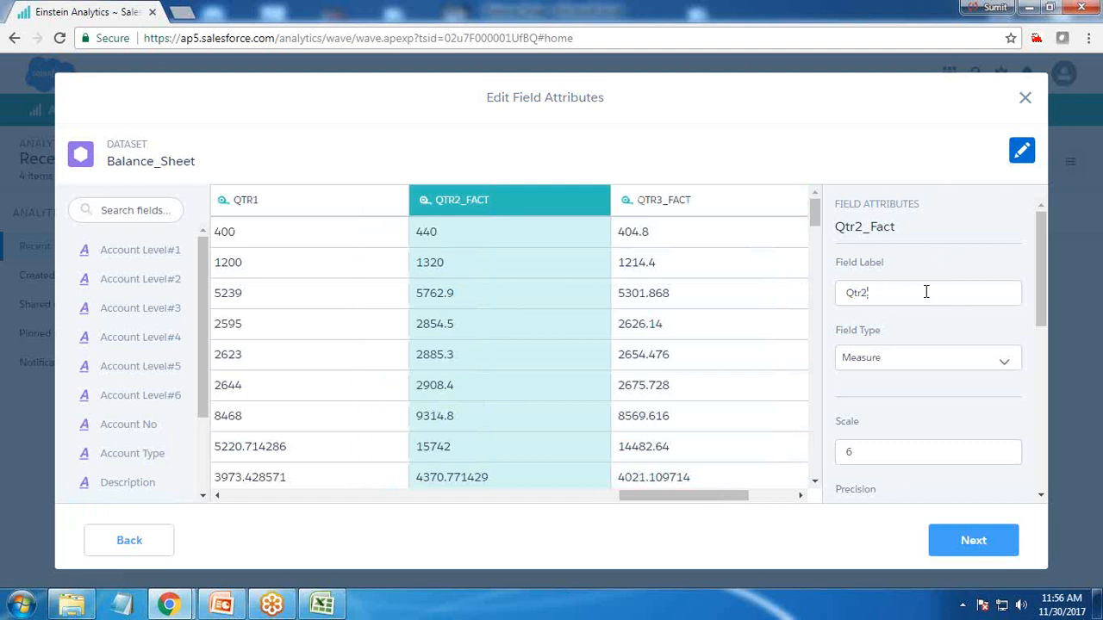
pyautogui.click(336, 198)
pyautogui.click(622, 207)
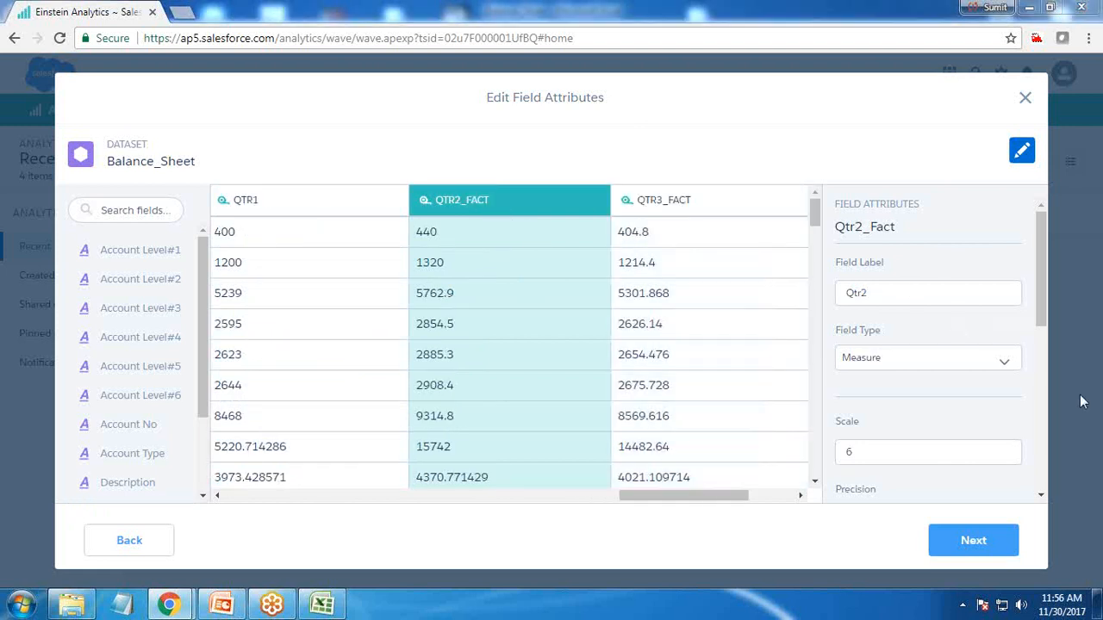
# Relabel the Qtr3_Fact field as Qtr3
pyautogui.press('Return')
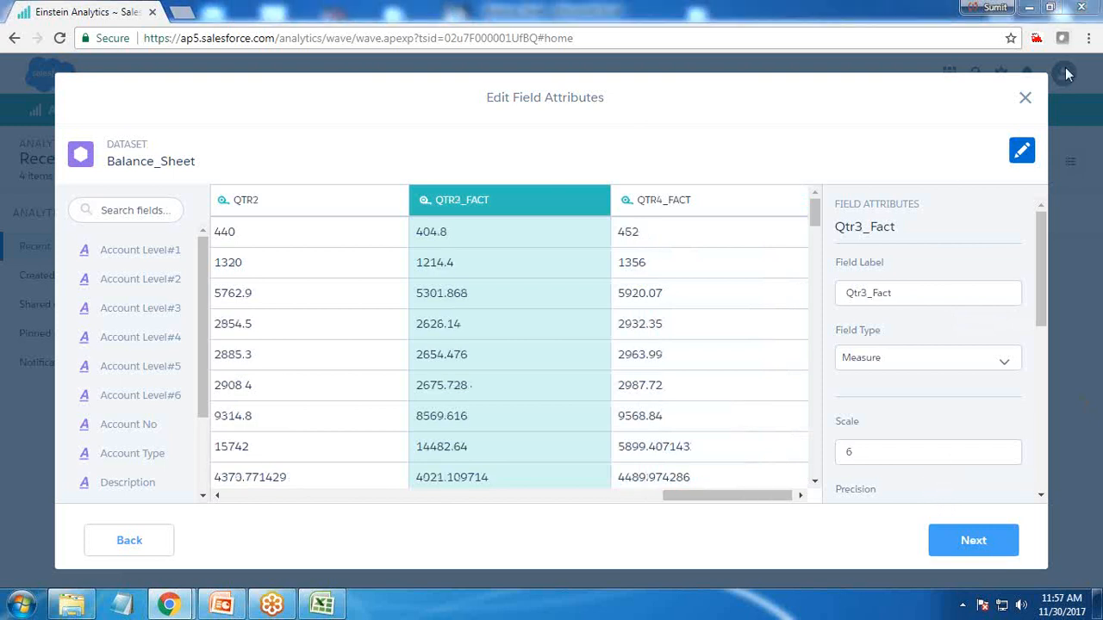
pyautogui.click(924, 291)
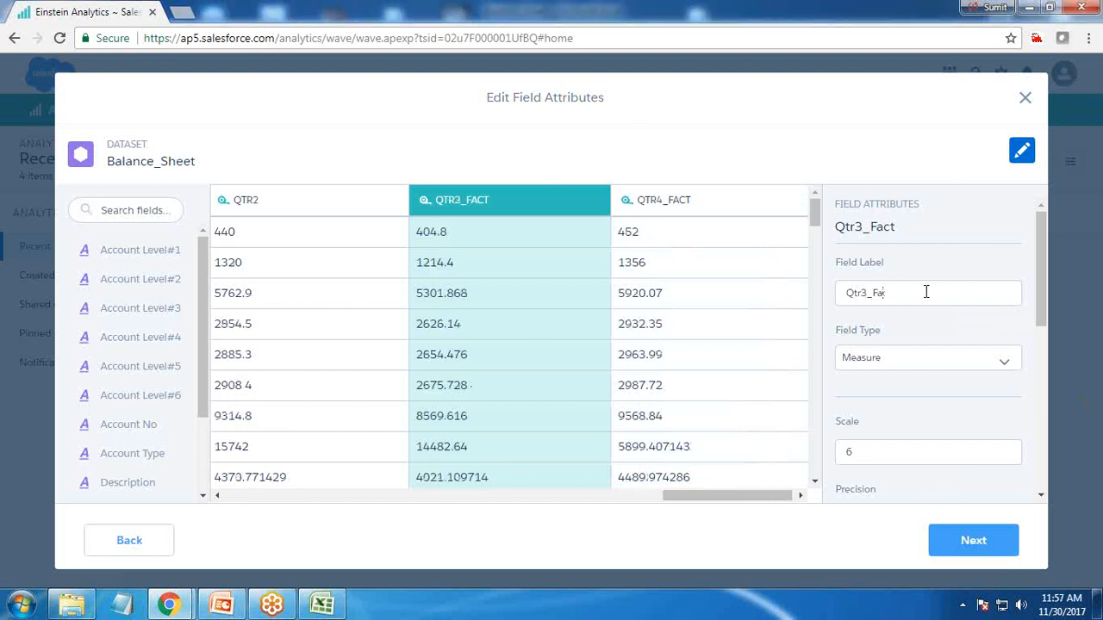
# Relabel the Qtr4_Fact field as Qtr4 and set its field type to Measure
pyautogui.click(689, 276)
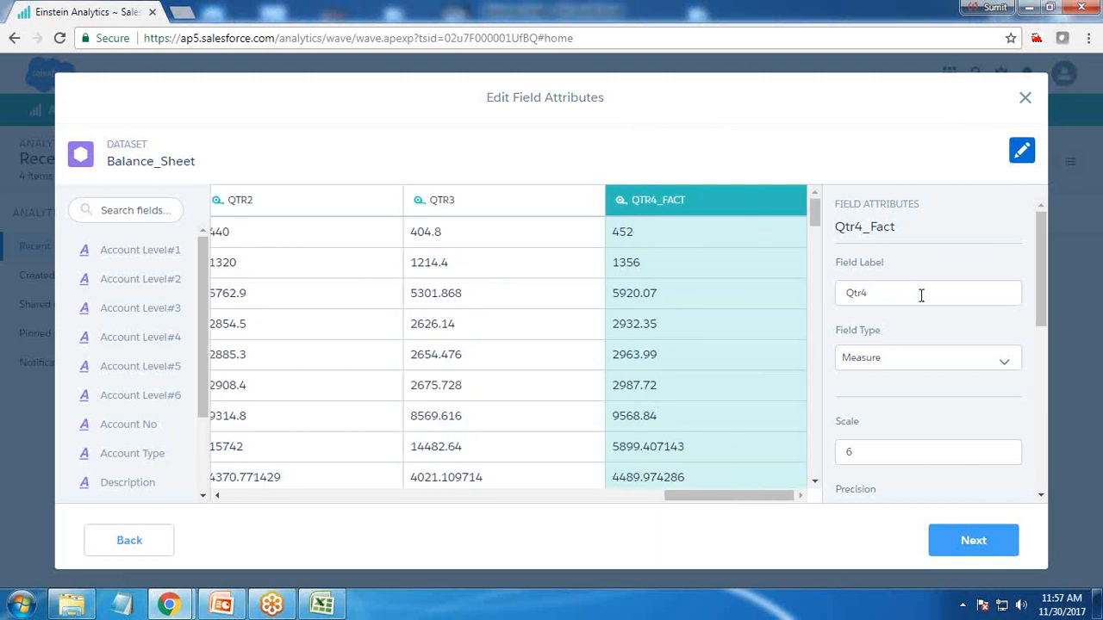
pyautogui.click(495, 209)
pyautogui.click(702, 200)
pyautogui.click(892, 368)
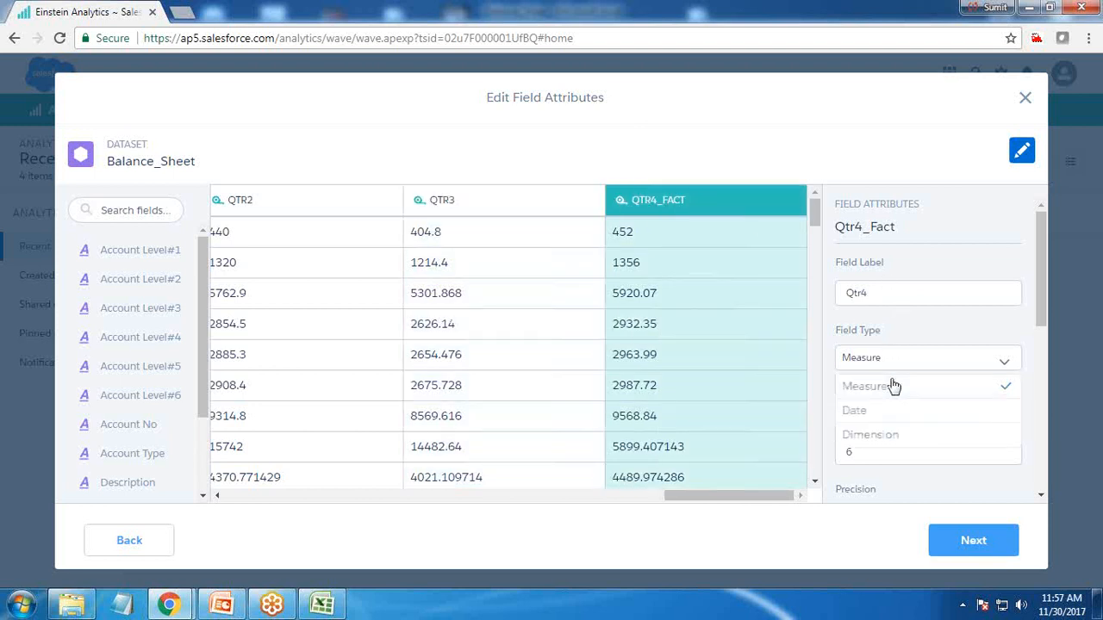
pyautogui.click(869, 387)
# Review the relabelled quarter fields in the preview table
pyautogui.click(562, 203)
pyautogui.click(317, 198)
pyautogui.click(628, 199)
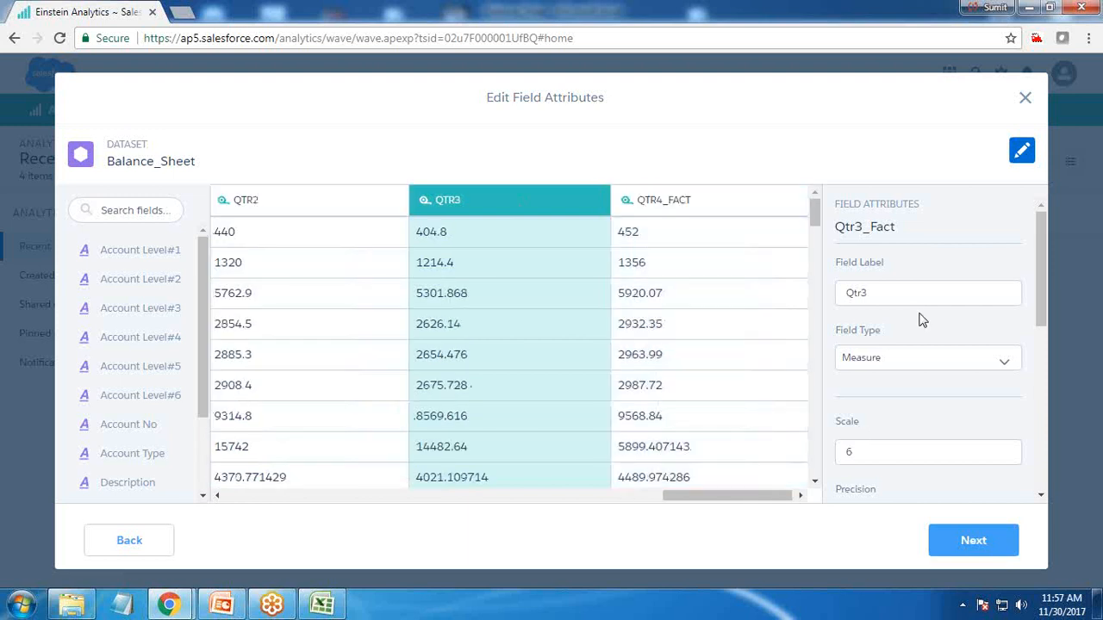
# Finish reviewing the relabelled quarter columns and submit the Balance_Sheet dataset for upload
pyautogui.click(716, 202)
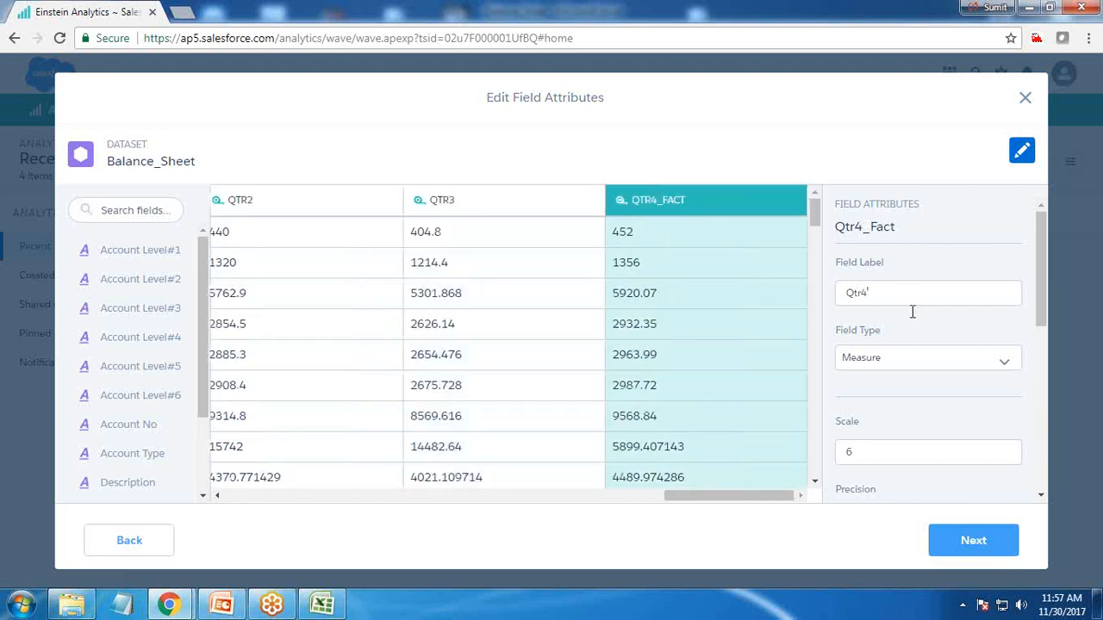
pyautogui.click(1021, 151)
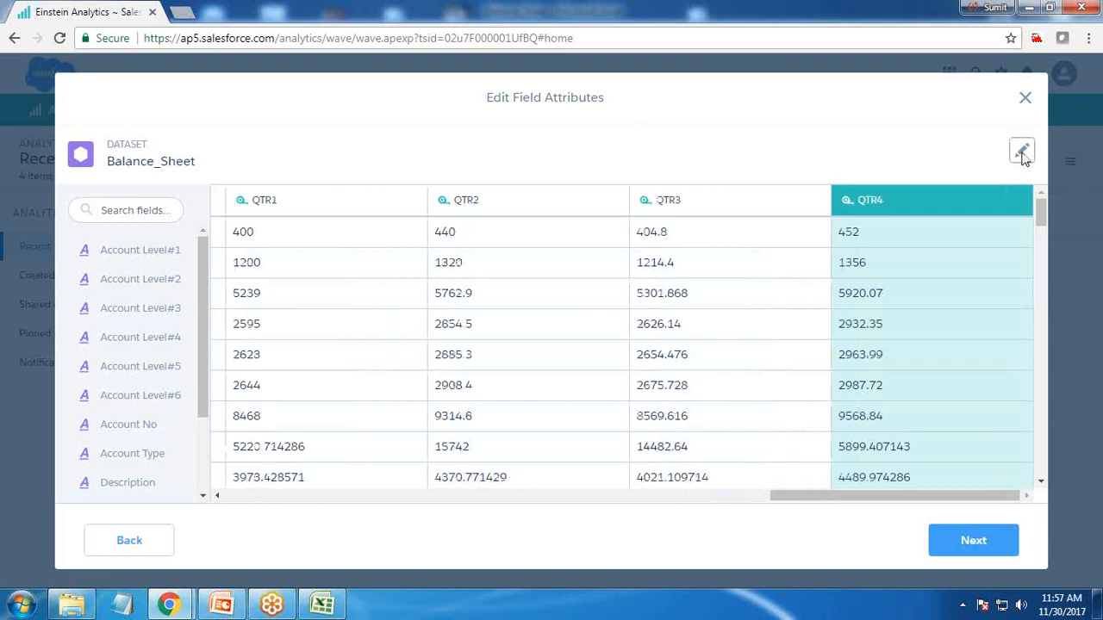
pyautogui.moveTo(869, 502); pyautogui.dragTo(722, 504)
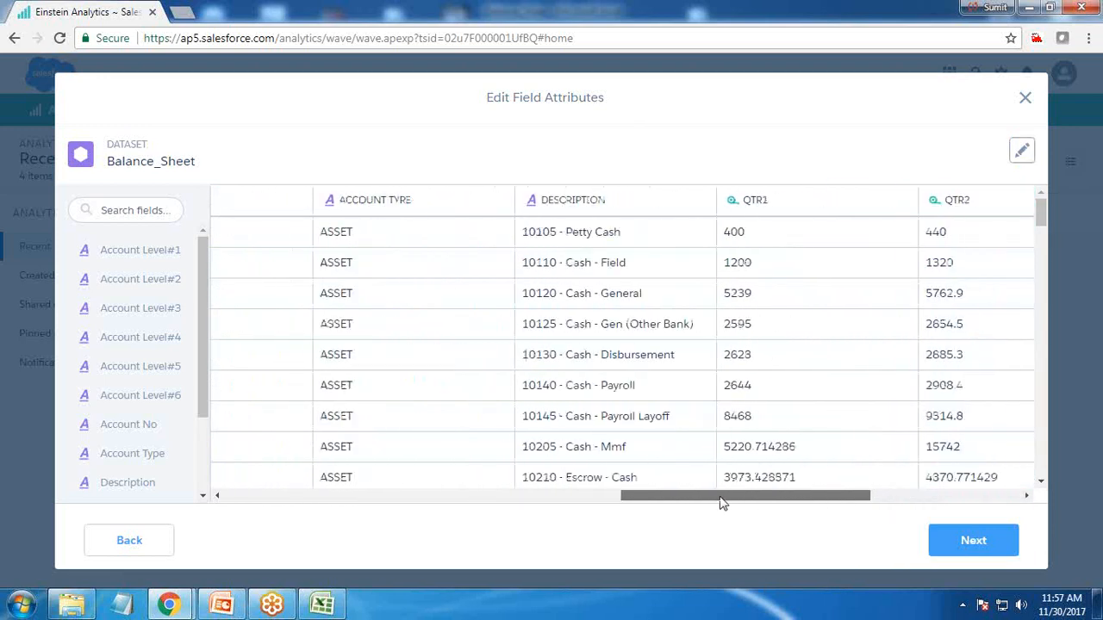
pyautogui.click(725, 467)
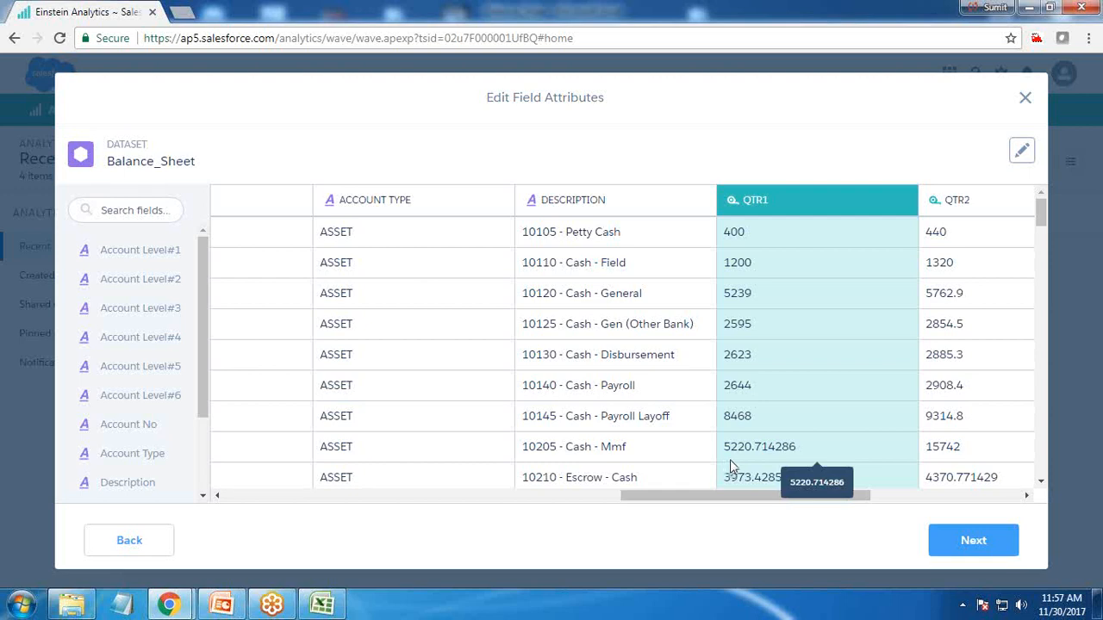
pyautogui.moveTo(752, 503); pyautogui.dragTo(858, 495)
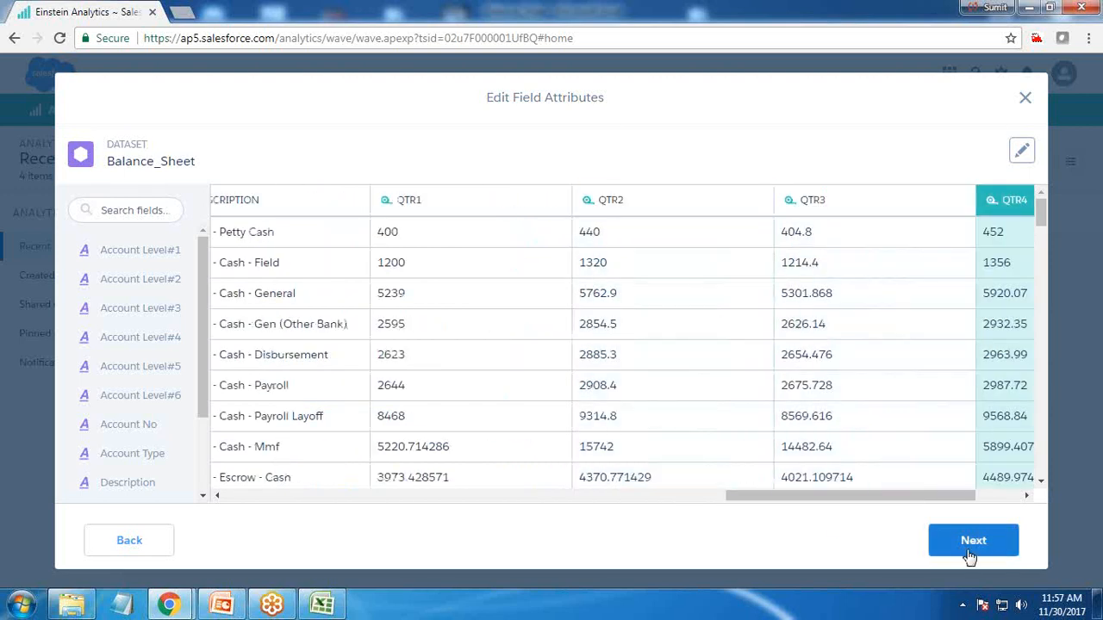
pyautogui.click(972, 541)
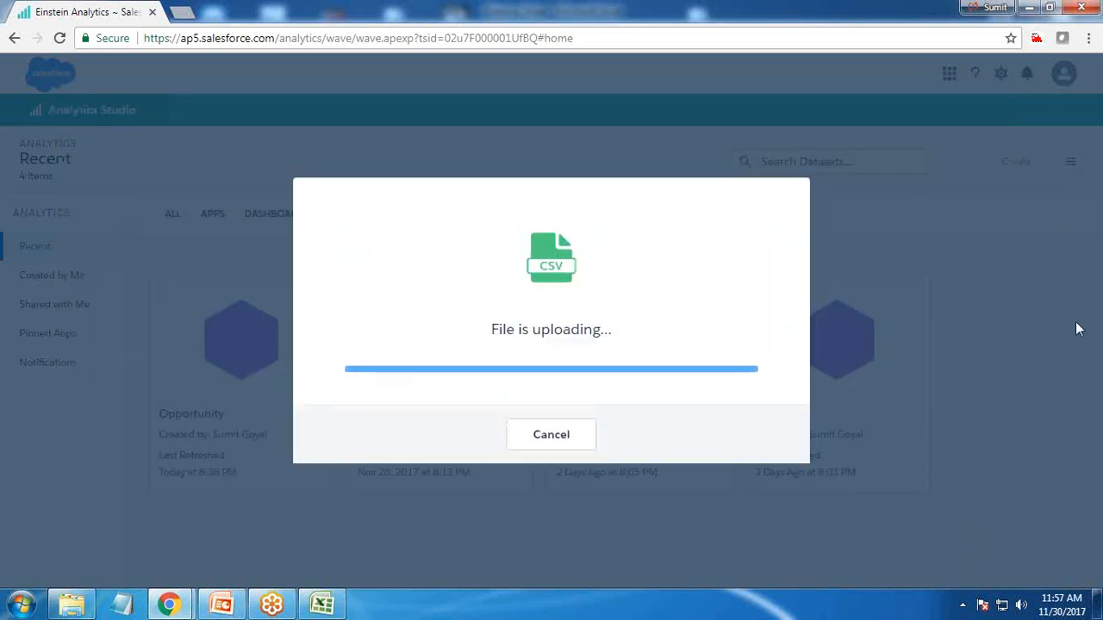
pyautogui.click(527, 414)
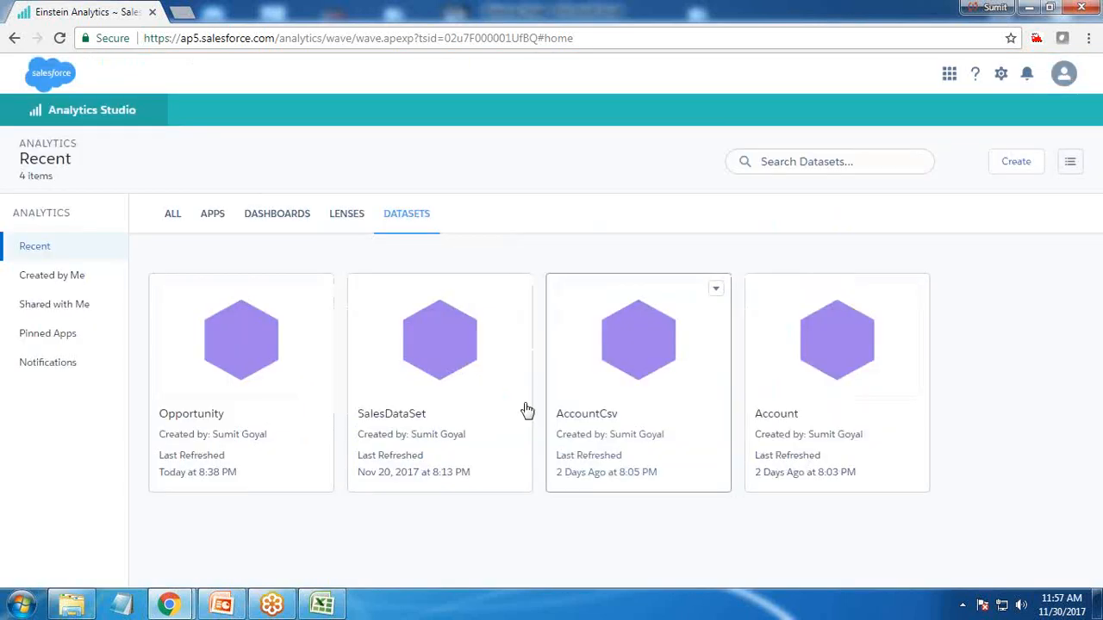
# Reload the analytics home, list the datasets and open the Balance_Sheet dataset in a new lens
pyautogui.click(59, 40)
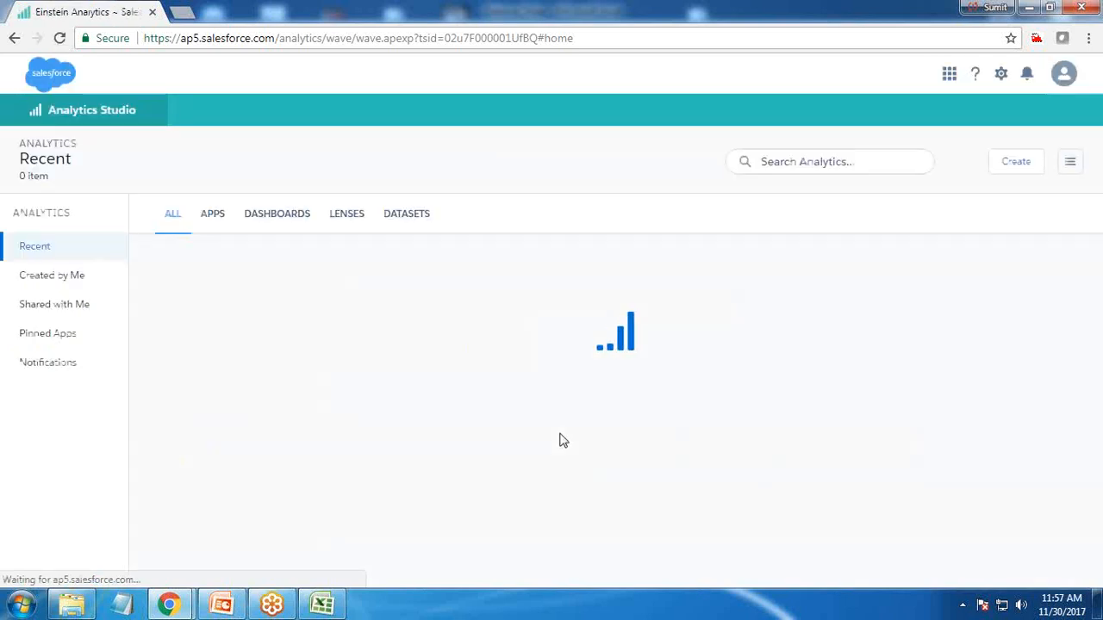
pyautogui.click(407, 215)
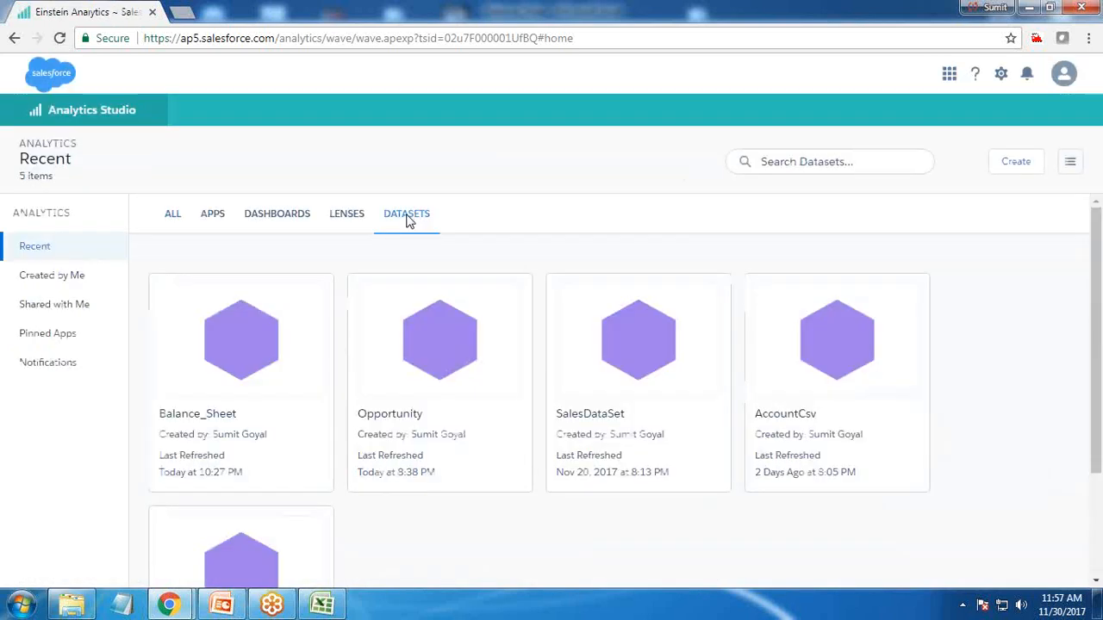
pyautogui.click(240, 359)
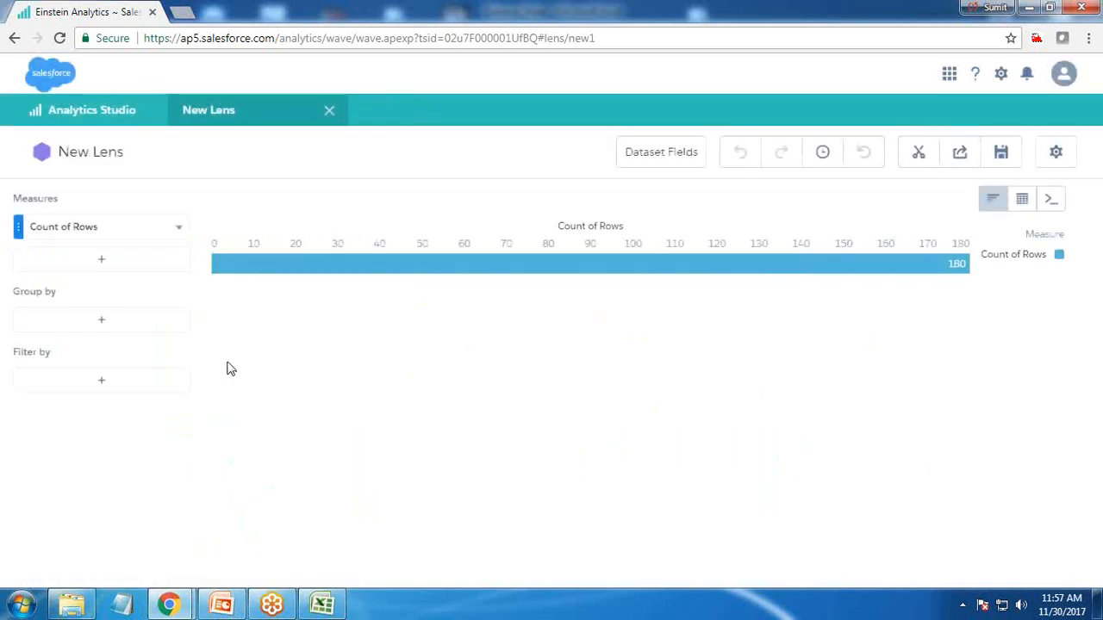
# Set the lens measures to Sum of Qtr1 and add Sum of Qtr2
pyautogui.click(78, 231)
pyautogui.click(318, 281)
pyautogui.click(95, 262)
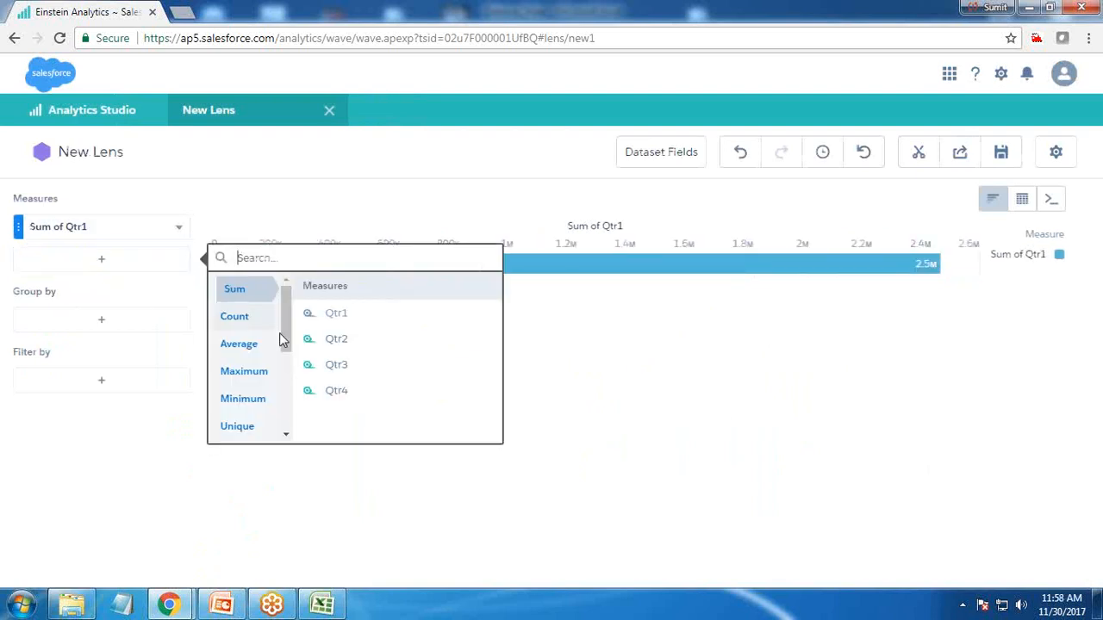
pyautogui.click(336, 345)
# Group the lens by Account Level#2 and then by Account Level#3
pyautogui.click(87, 351)
pyautogui.click(255, 384)
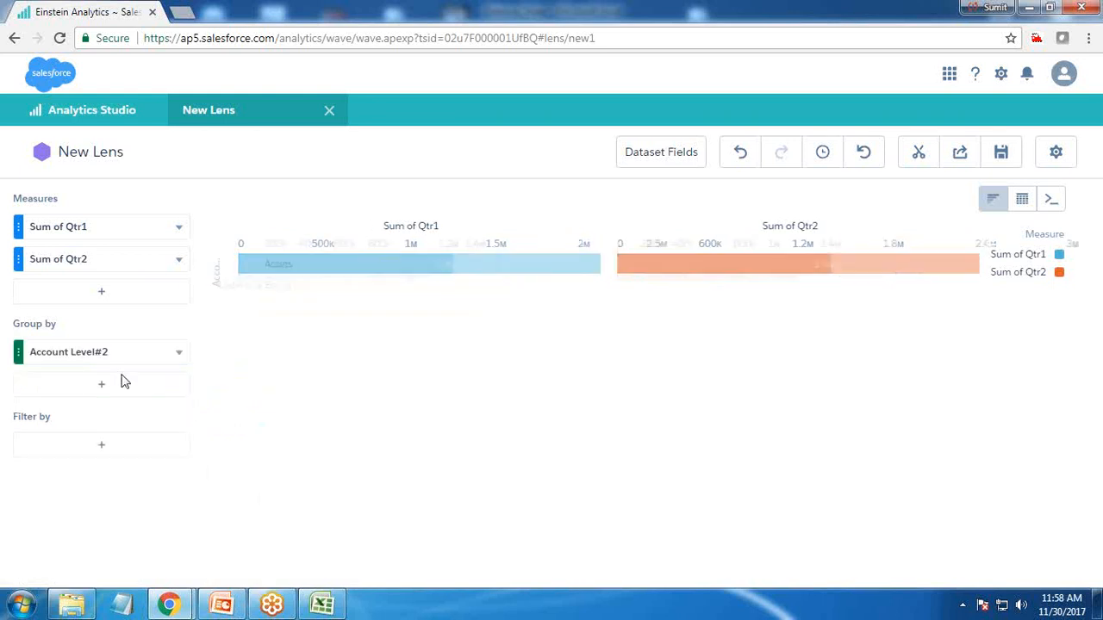
pyautogui.click(101, 385)
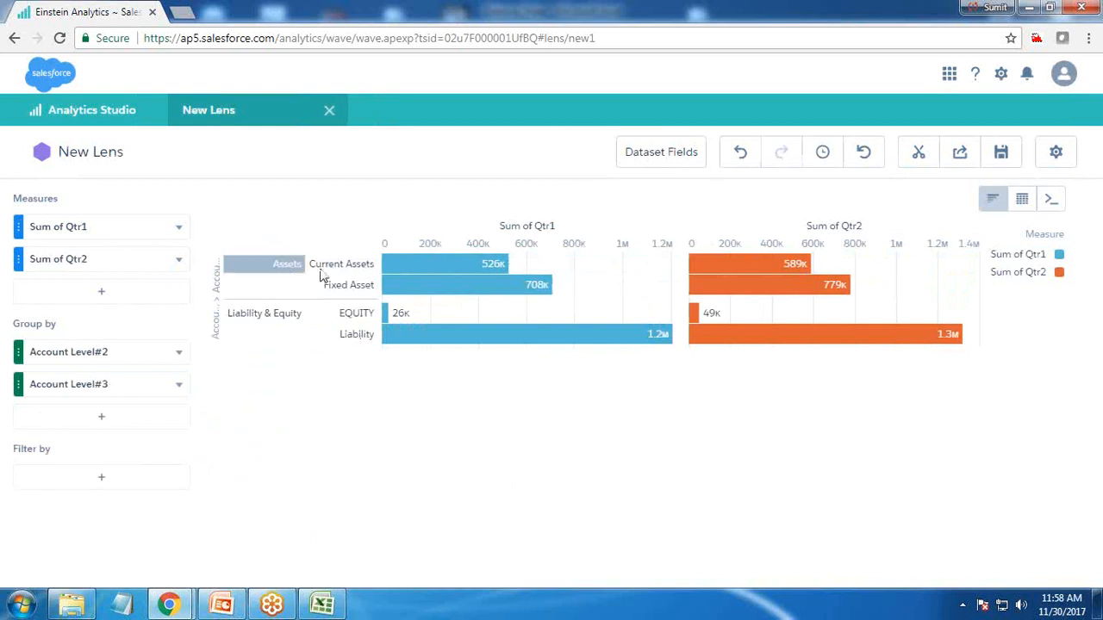
# Change the chart type to Pyramid
pyautogui.moveTo(435, 273)
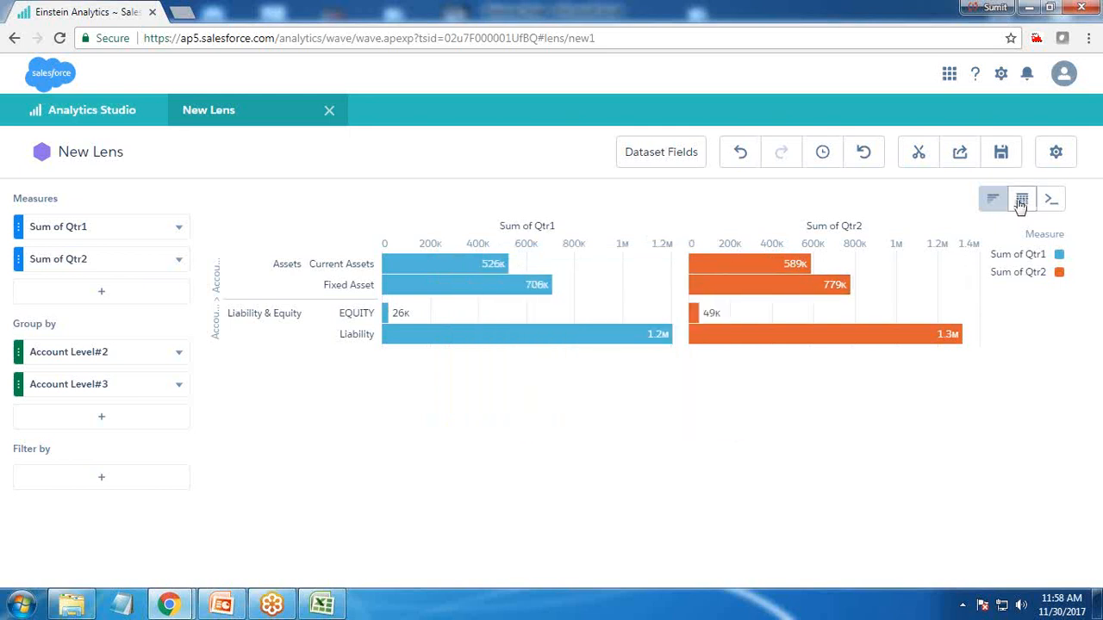
pyautogui.click(993, 199)
pyautogui.scroll(-2, 801, 393)
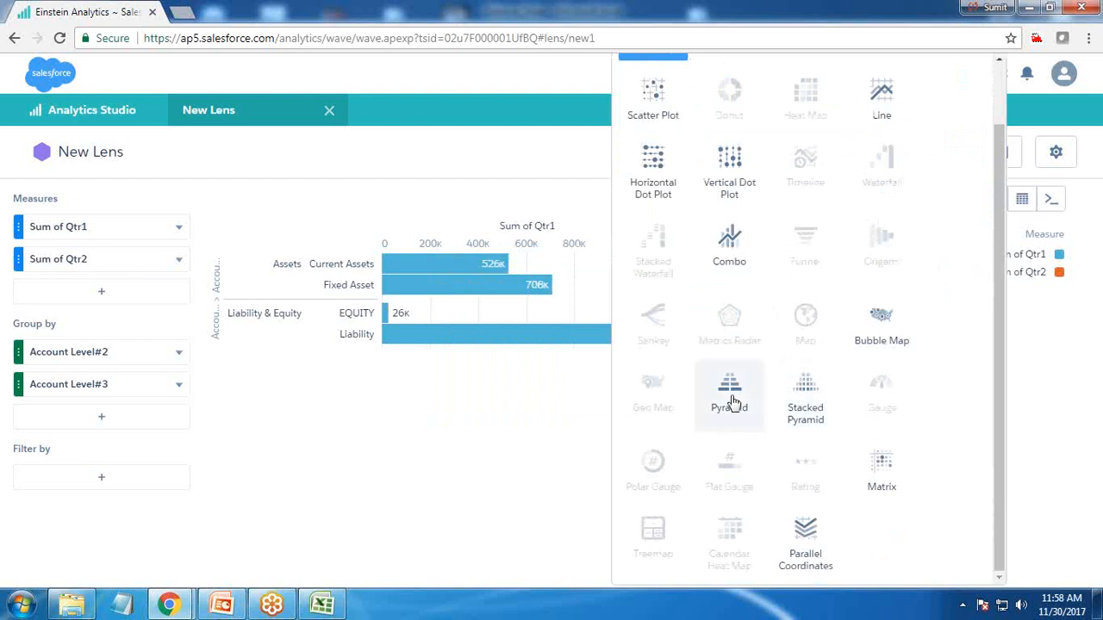
pyautogui.click(729, 386)
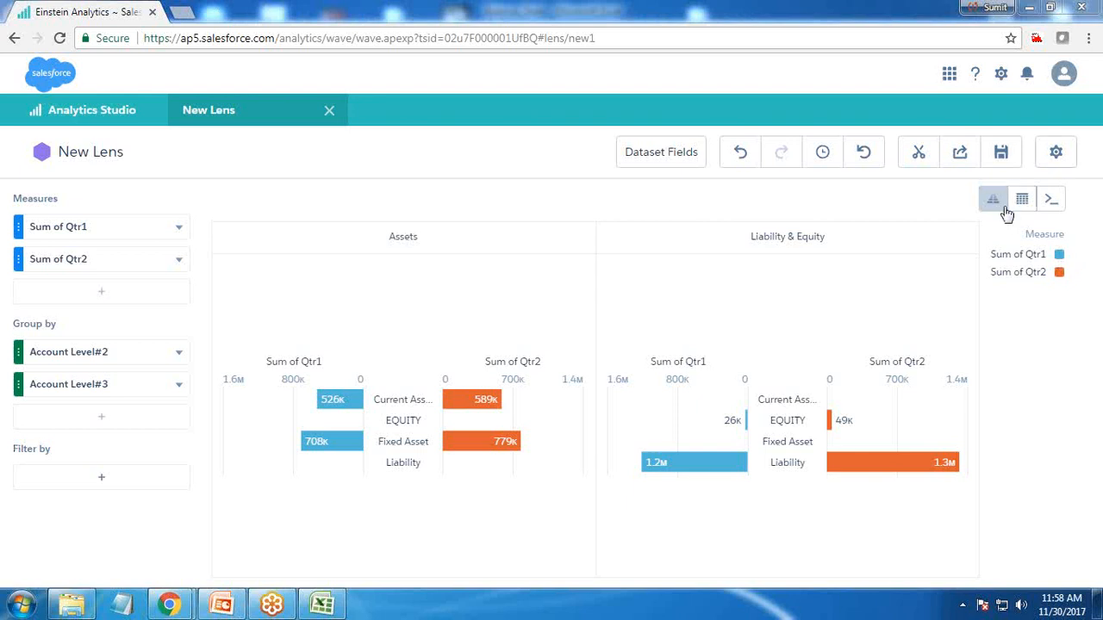
# Open the chart properties and turn off Show measure title for the pyramid chart
pyautogui.click(1056, 154)
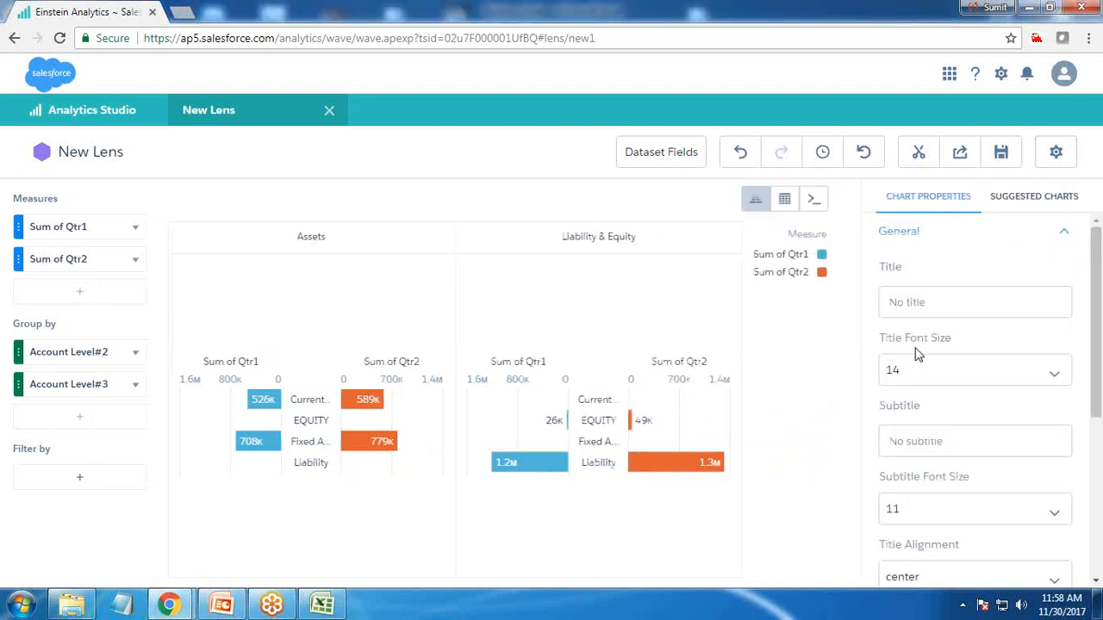
pyautogui.scroll(-3, 922, 422)
pyautogui.click(932, 390)
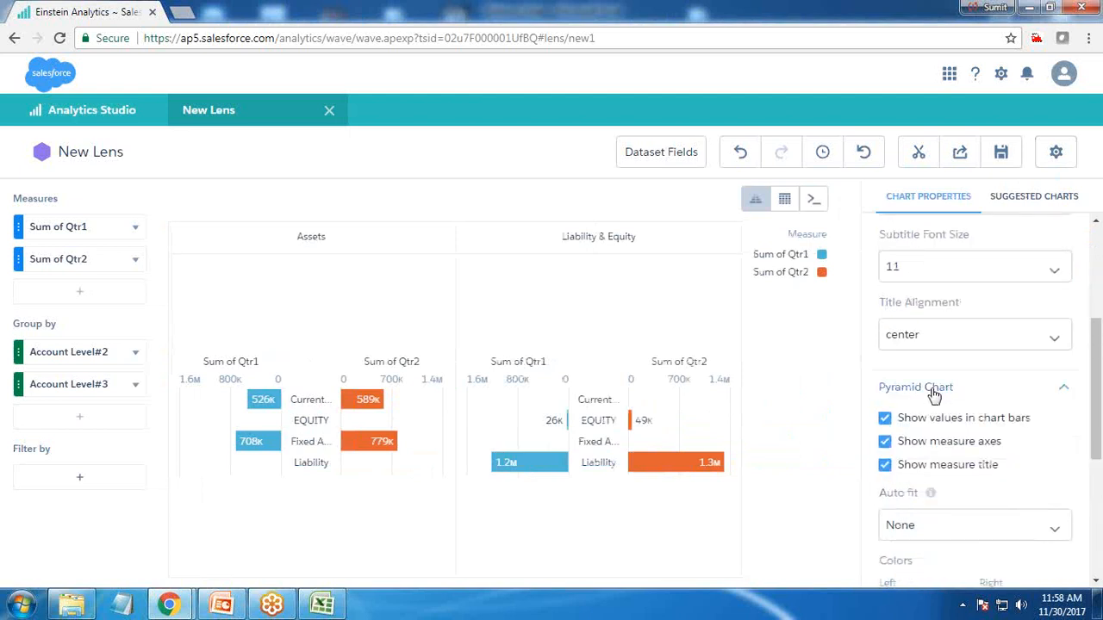
pyautogui.click(886, 442)
pyautogui.click(886, 442)
pyautogui.click(886, 465)
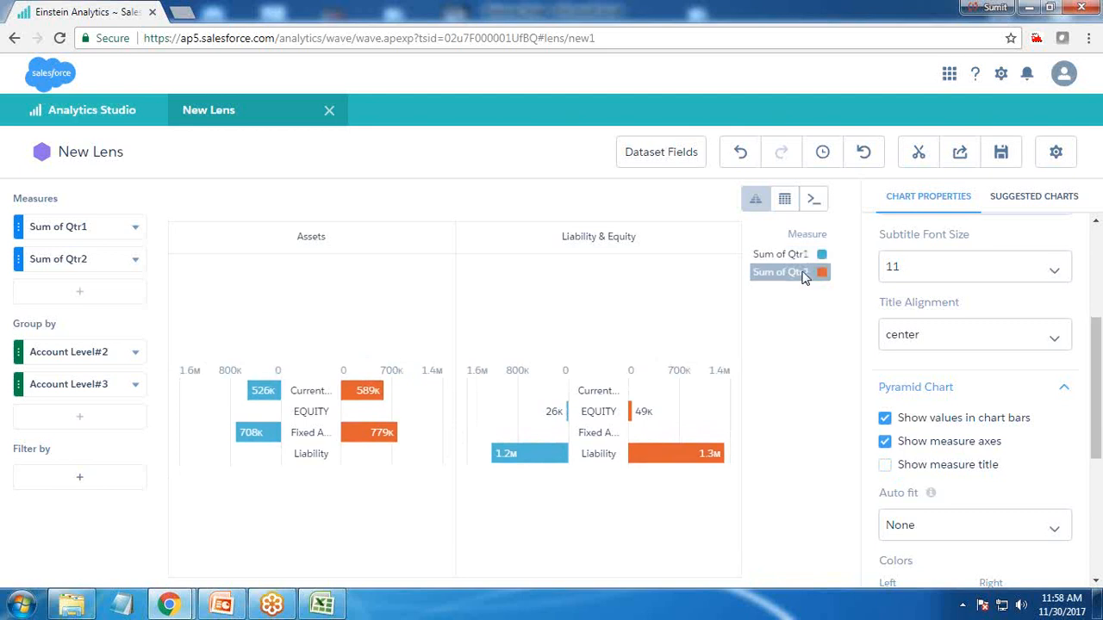
pyautogui.scroll(-2, 905, 448)
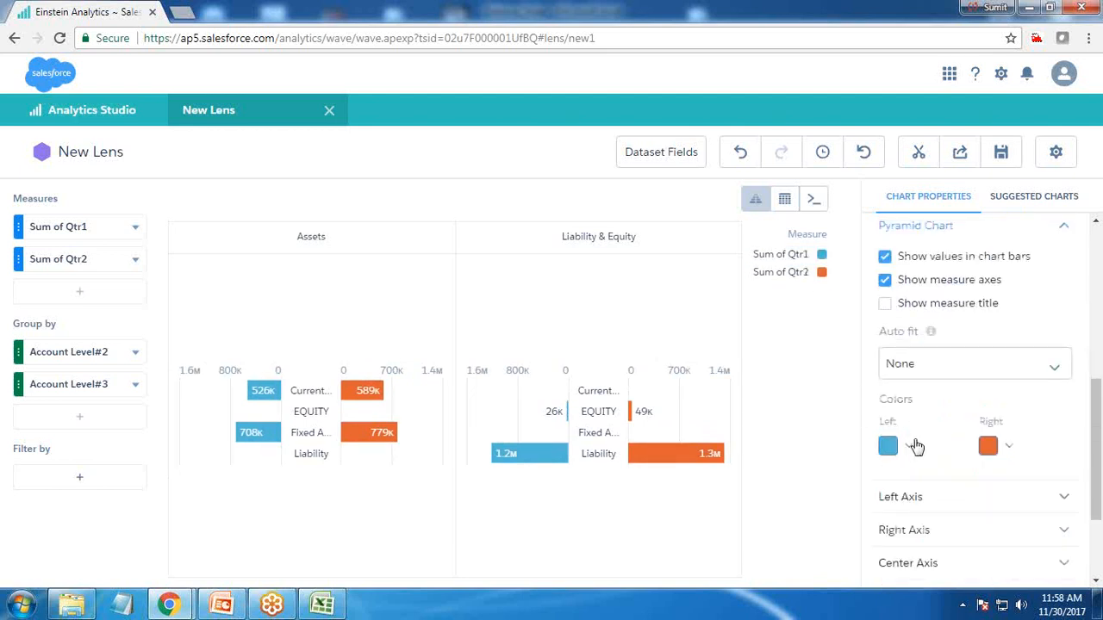
pyautogui.click(934, 370)
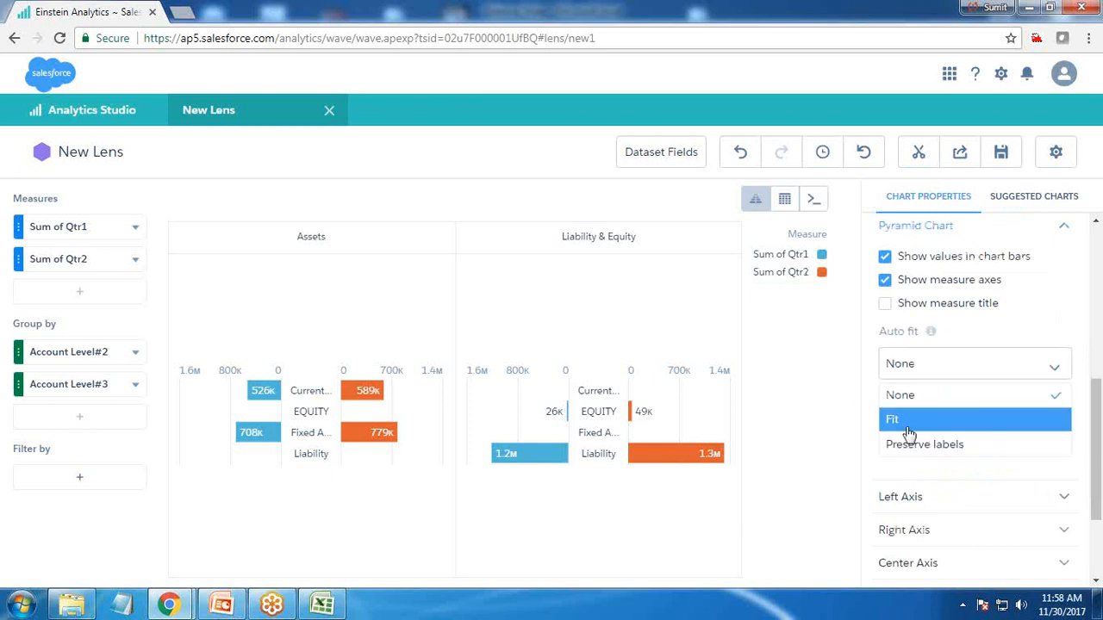
pyautogui.click(917, 402)
# Enable Log Scale on both the left axis and the right axis
pyautogui.scroll(-2, 915, 370)
pyautogui.click(916, 354)
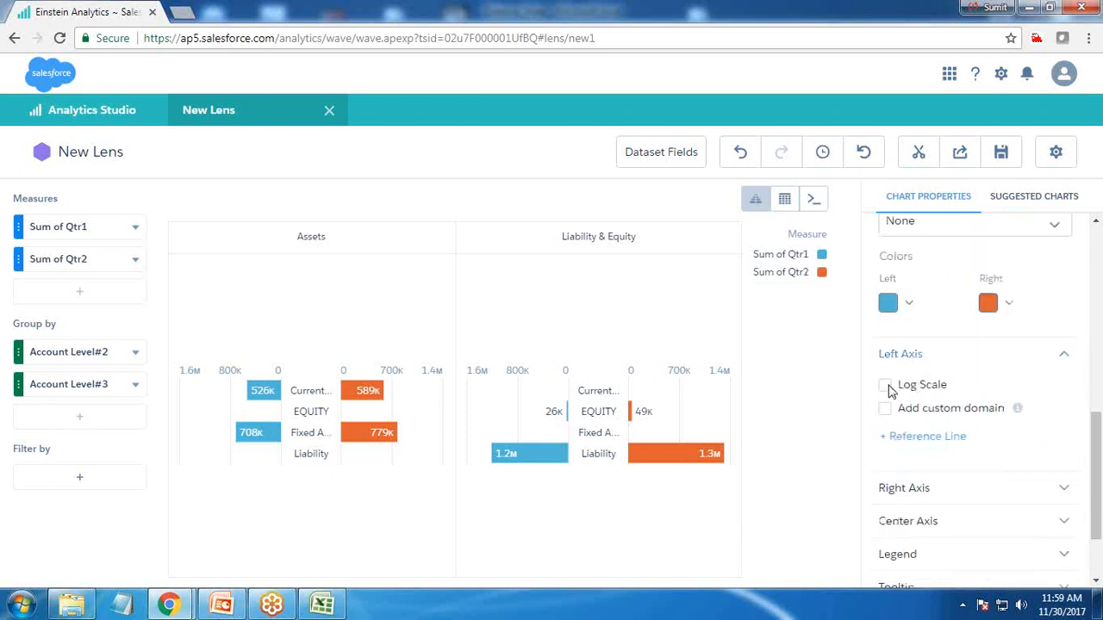
pyautogui.click(887, 386)
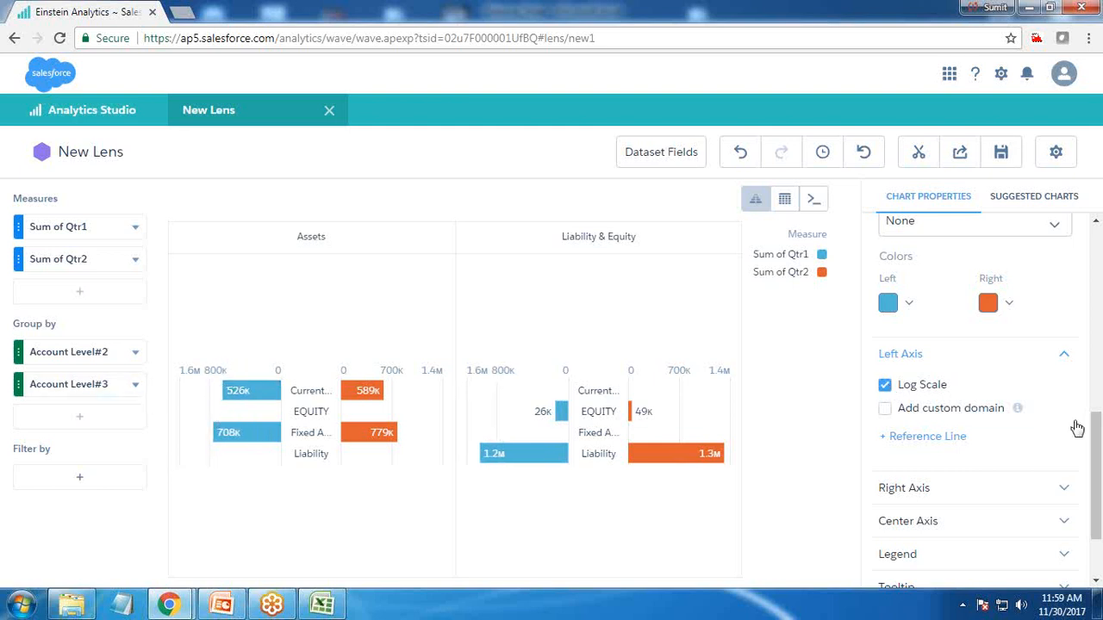
pyautogui.click(901, 491)
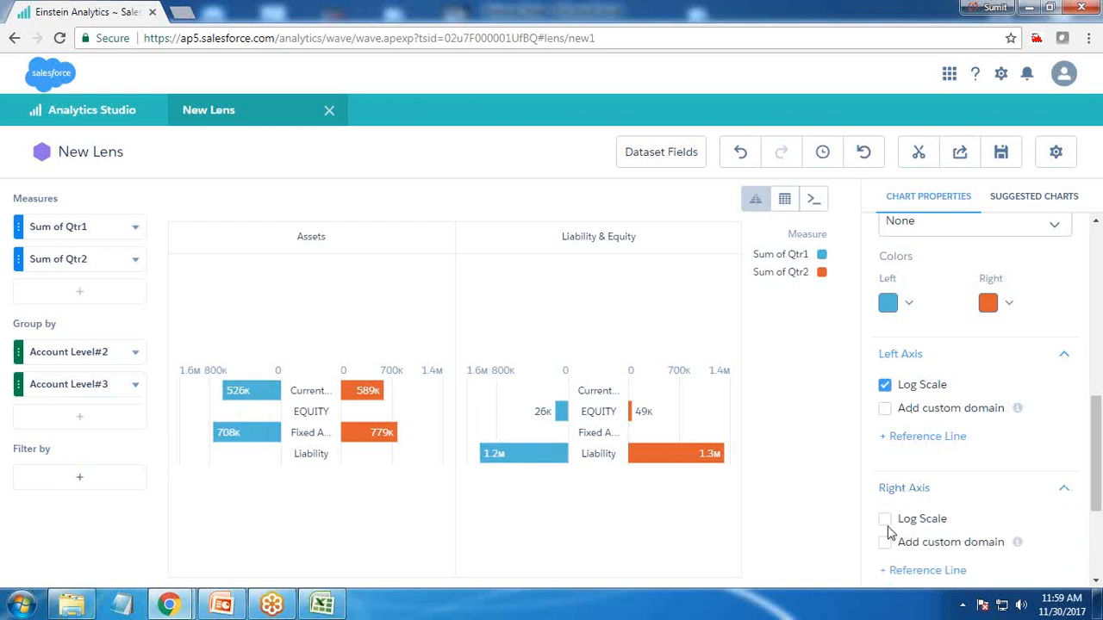
pyautogui.click(884, 519)
# Hide the center axis of the pyramid chart
pyautogui.scroll(-3, 889, 529)
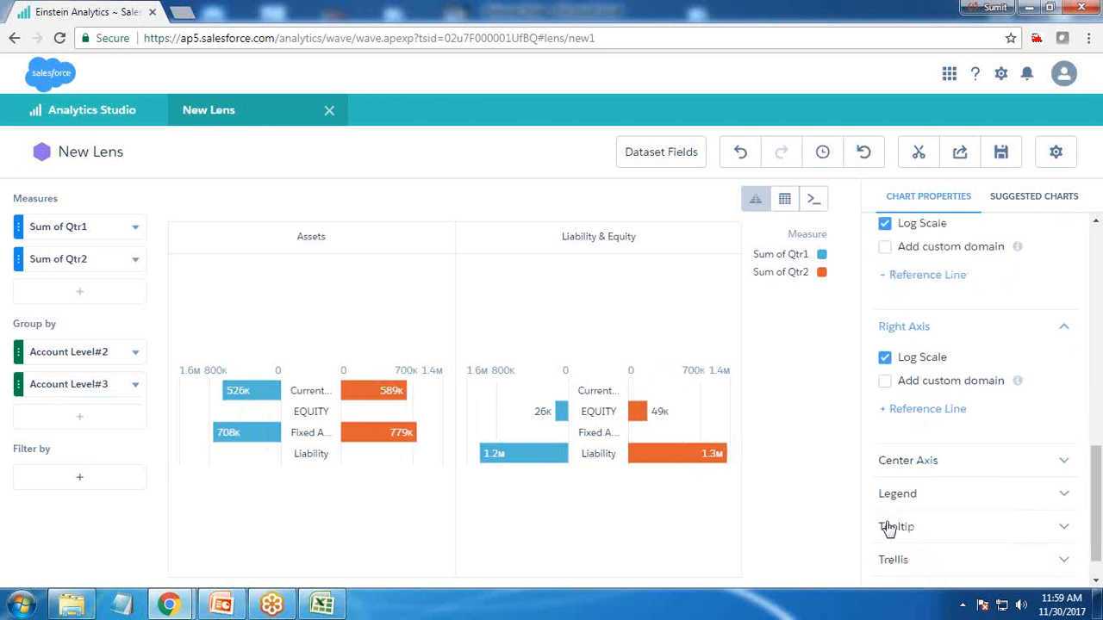
pyautogui.click(909, 424)
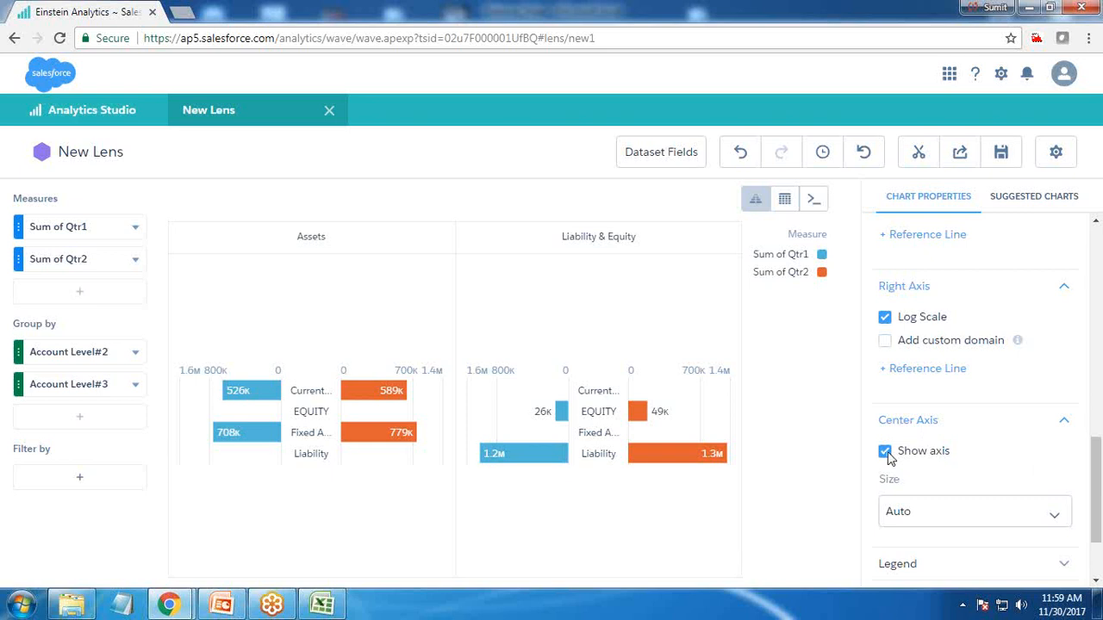
pyautogui.click(885, 451)
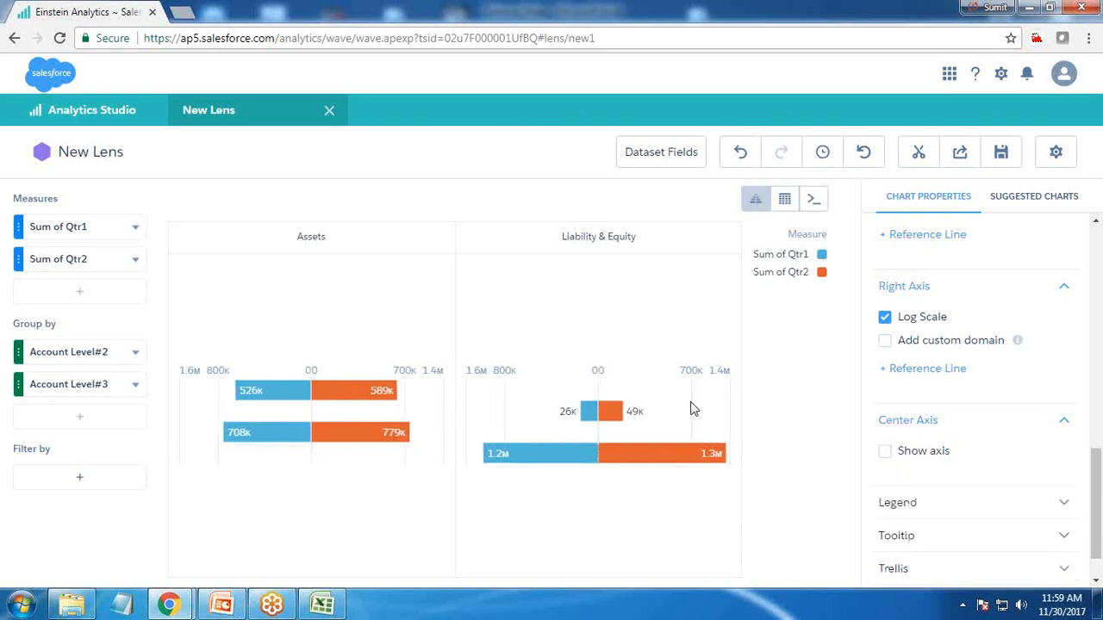
# Turn off the legend header and set the legend position to bottom-center
pyautogui.moveTo(322, 396)
pyautogui.moveTo(281, 413)
pyautogui.scroll(-1, 925, 488)
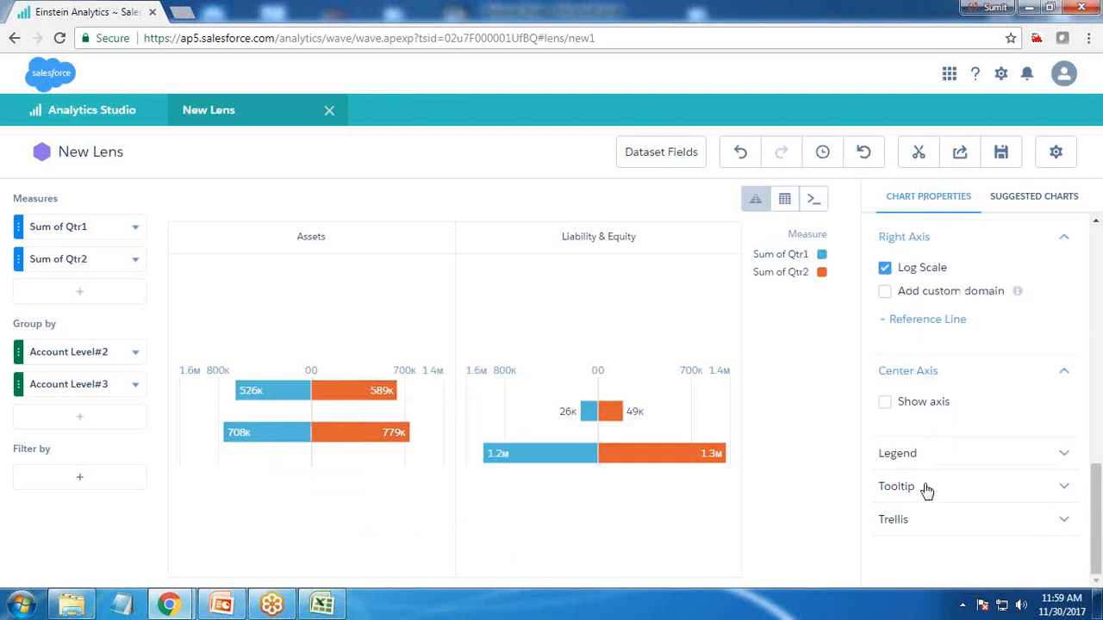
pyautogui.click(913, 453)
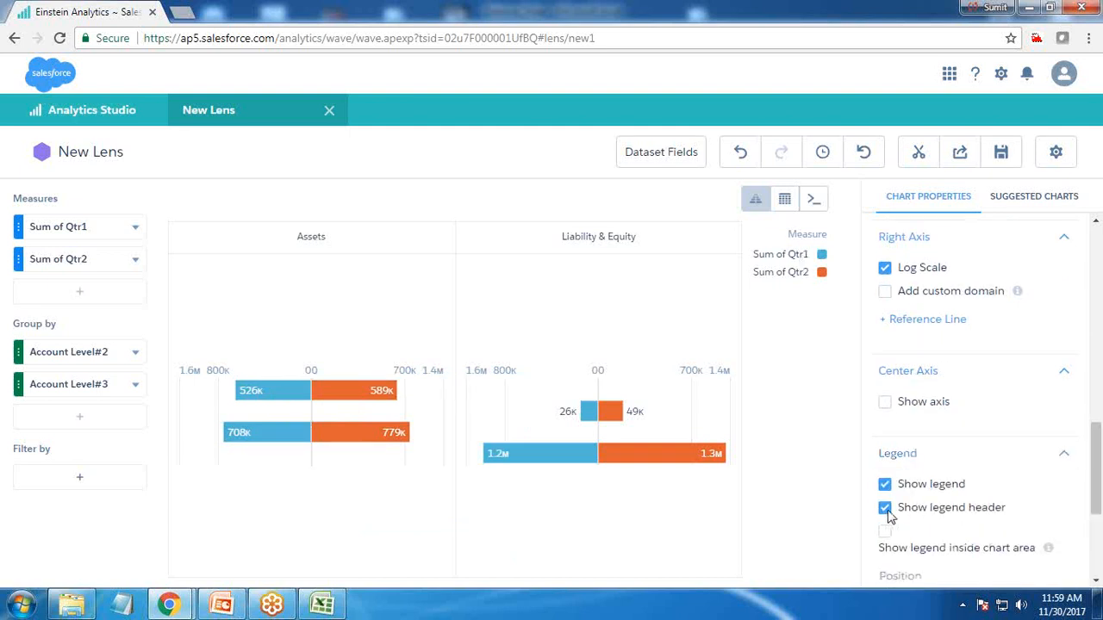
pyautogui.click(885, 508)
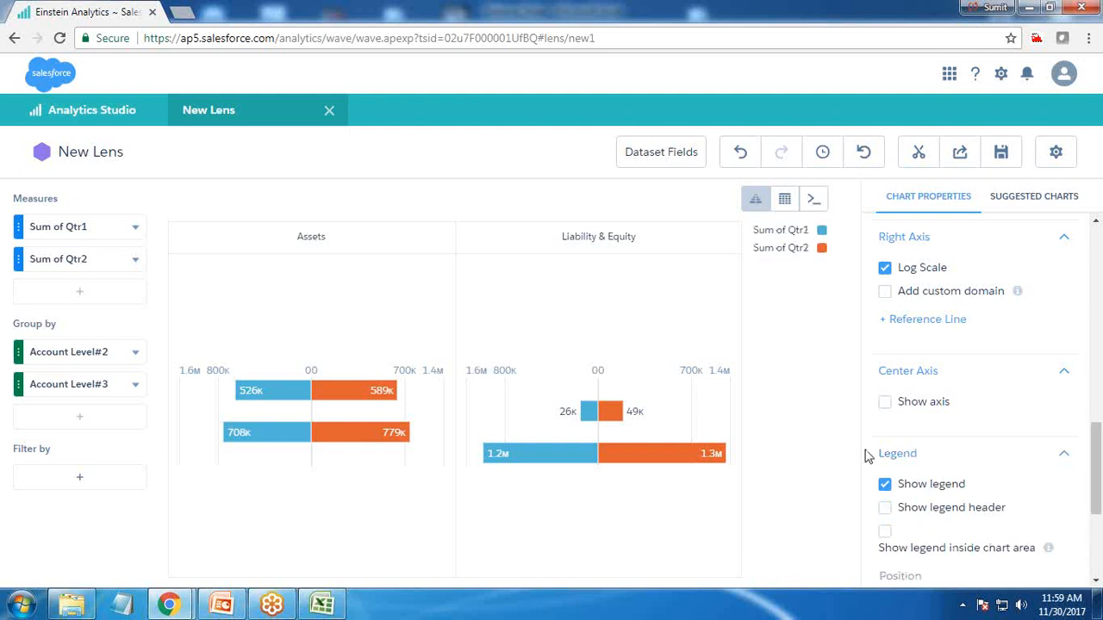
pyautogui.scroll(-5, 974, 439)
pyautogui.click(928, 372)
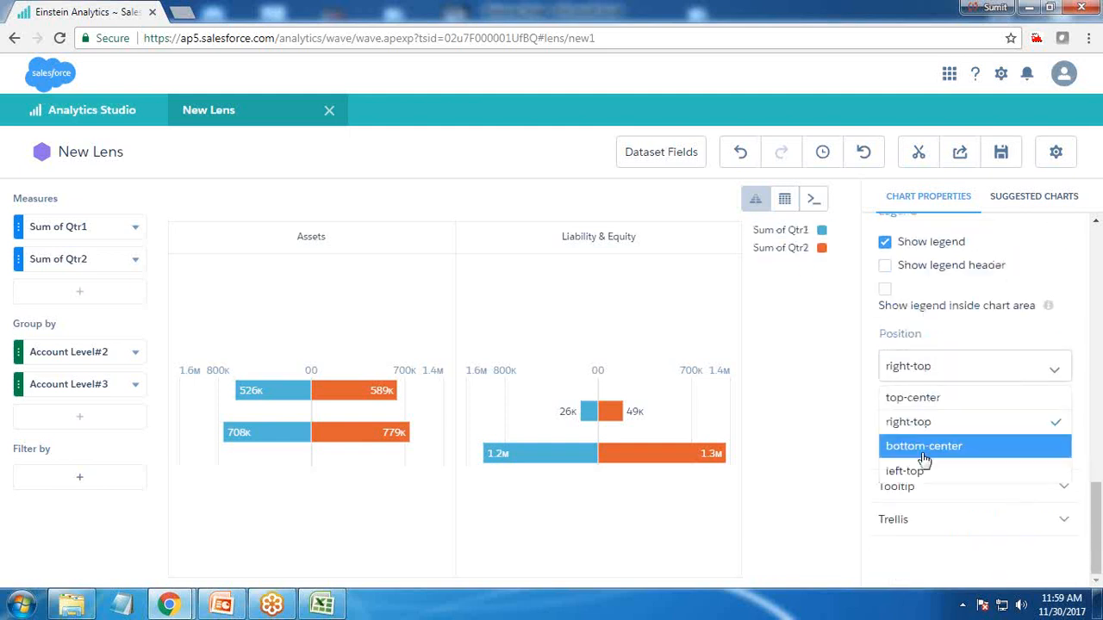
pyautogui.click(923, 454)
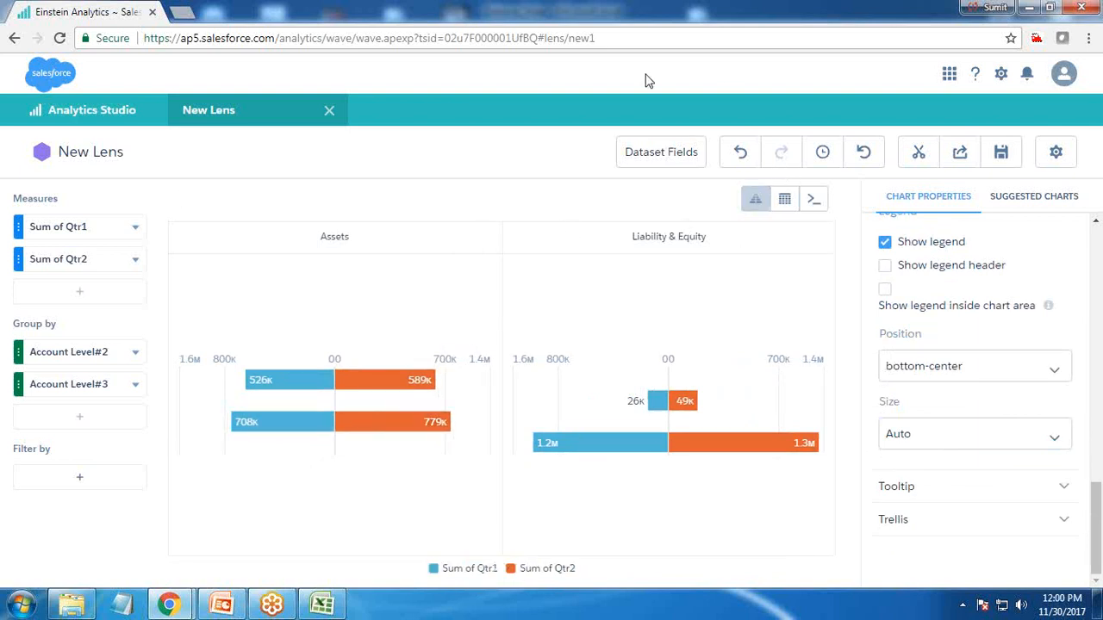
# Clip the lens to a new dashboard with the display label Step1, then return to the lens tab
pyautogui.click(916, 155)
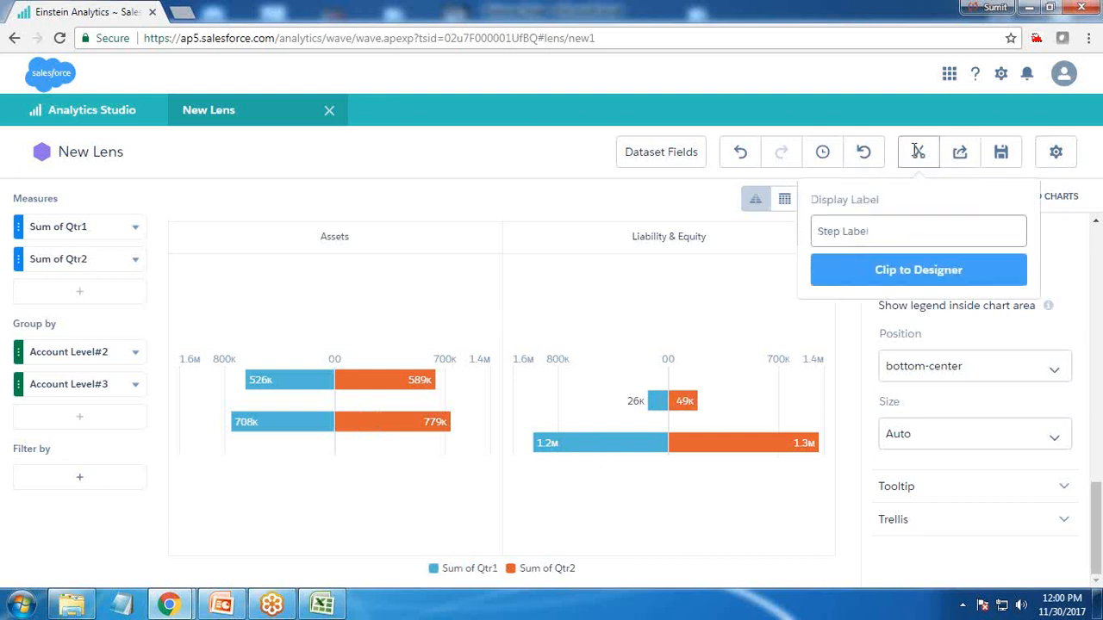
pyautogui.write('Step1')
pyautogui.press('Return')
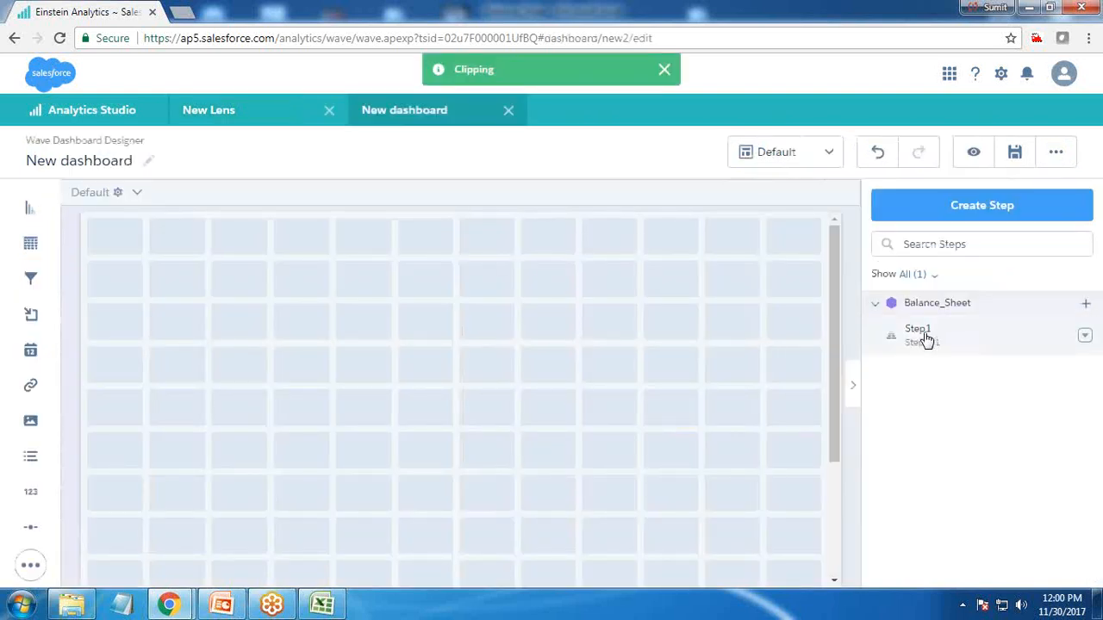
pyautogui.click(262, 109)
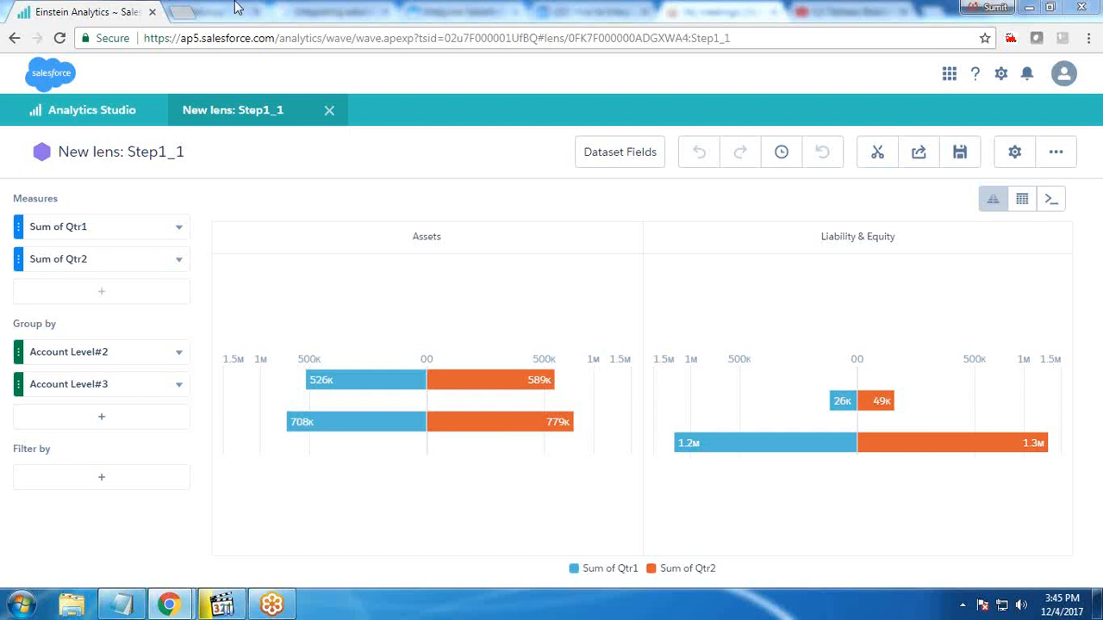
# Open a new lens on the Balance_Sheet dataset and group it by Account Level#1, Account Level#2 and Account Level#3
pyautogui.click(329, 110)
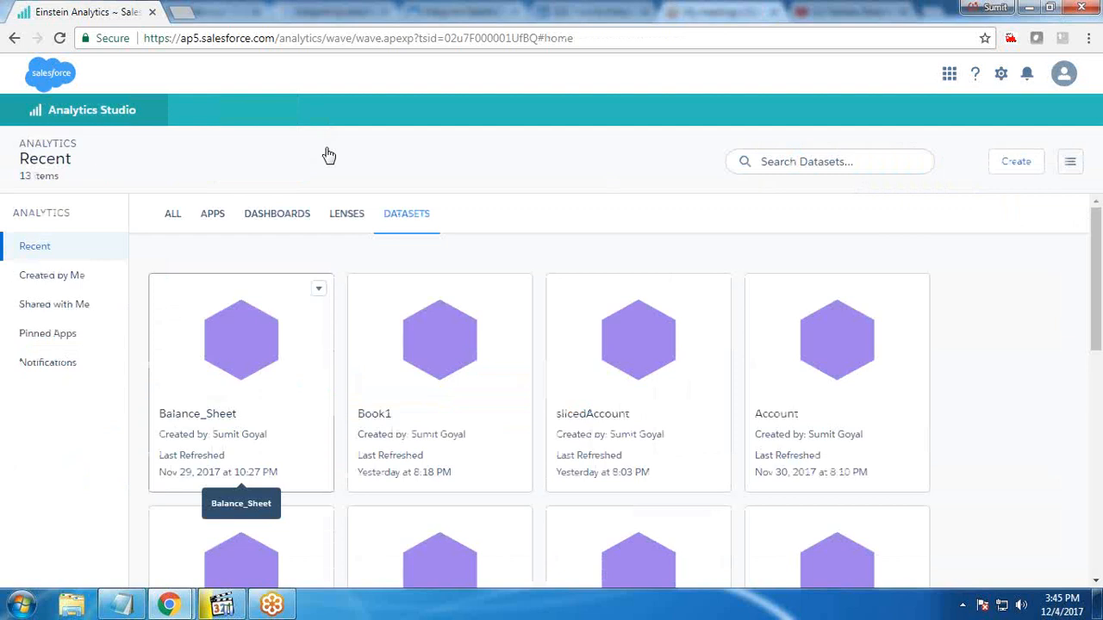
pyautogui.click(258, 341)
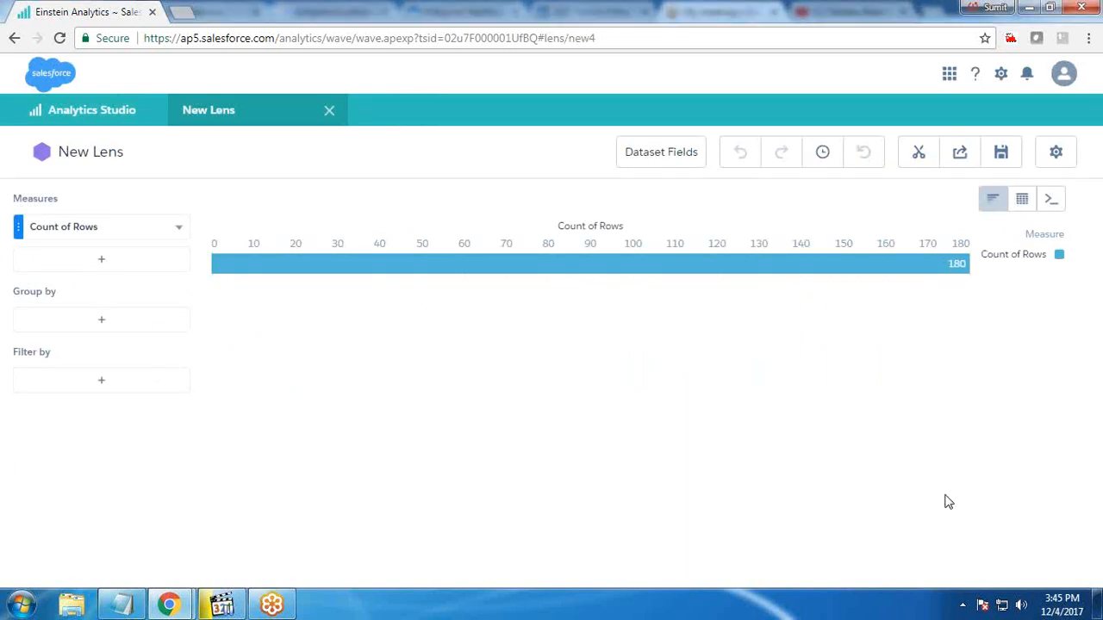
pyautogui.click(103, 320)
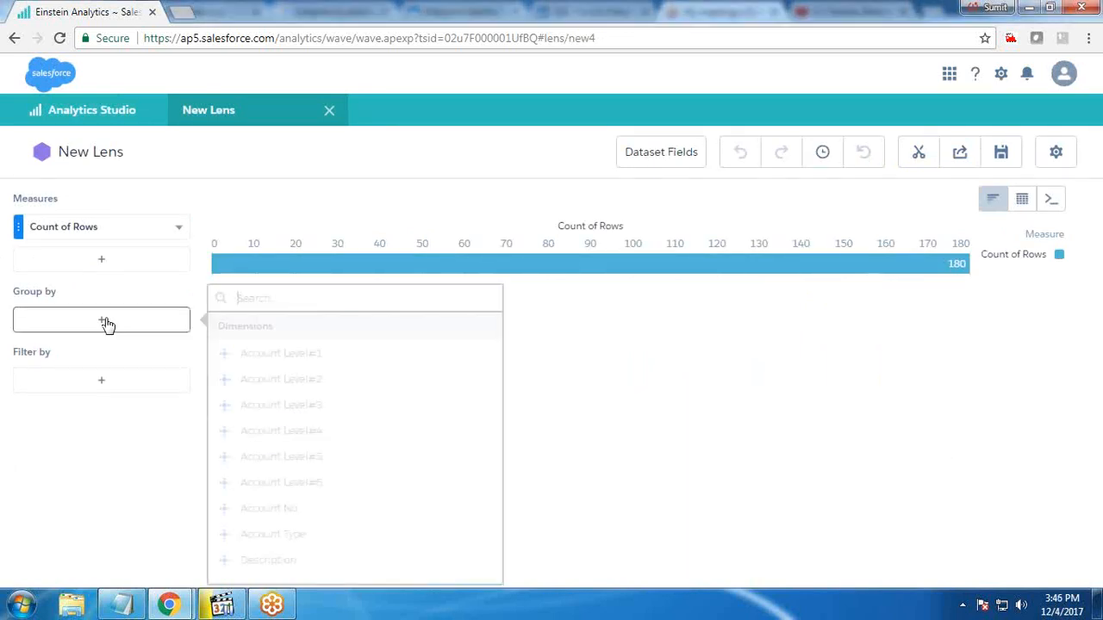
pyautogui.click(253, 360)
pyautogui.click(120, 350)
pyautogui.click(289, 384)
pyautogui.click(110, 387)
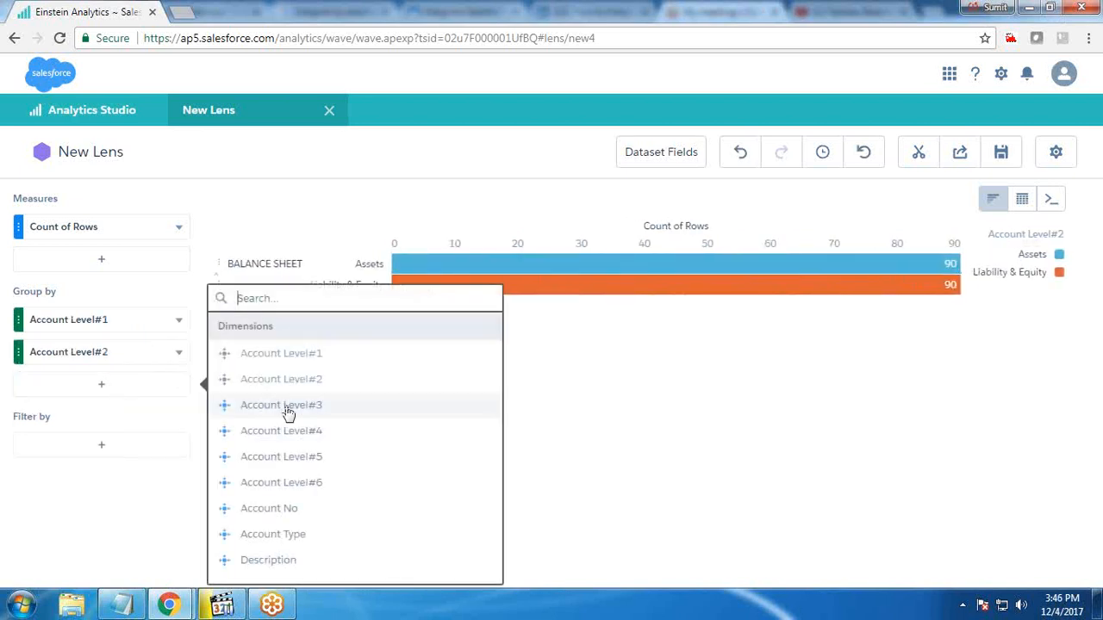
pyautogui.click(285, 408)
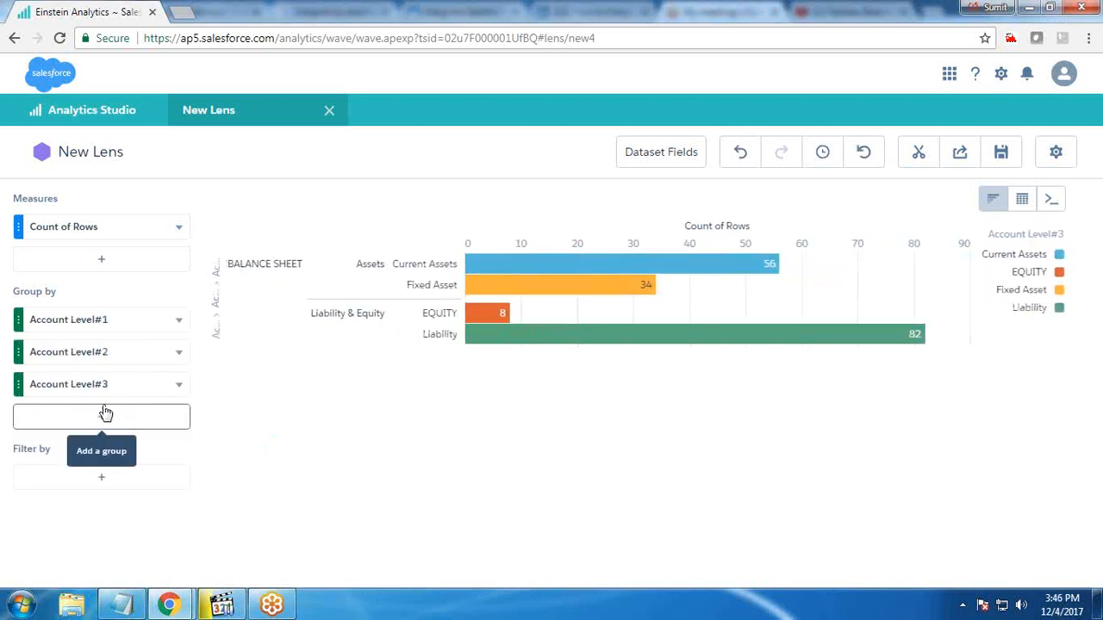
pyautogui.click(103, 413)
pyautogui.click(262, 435)
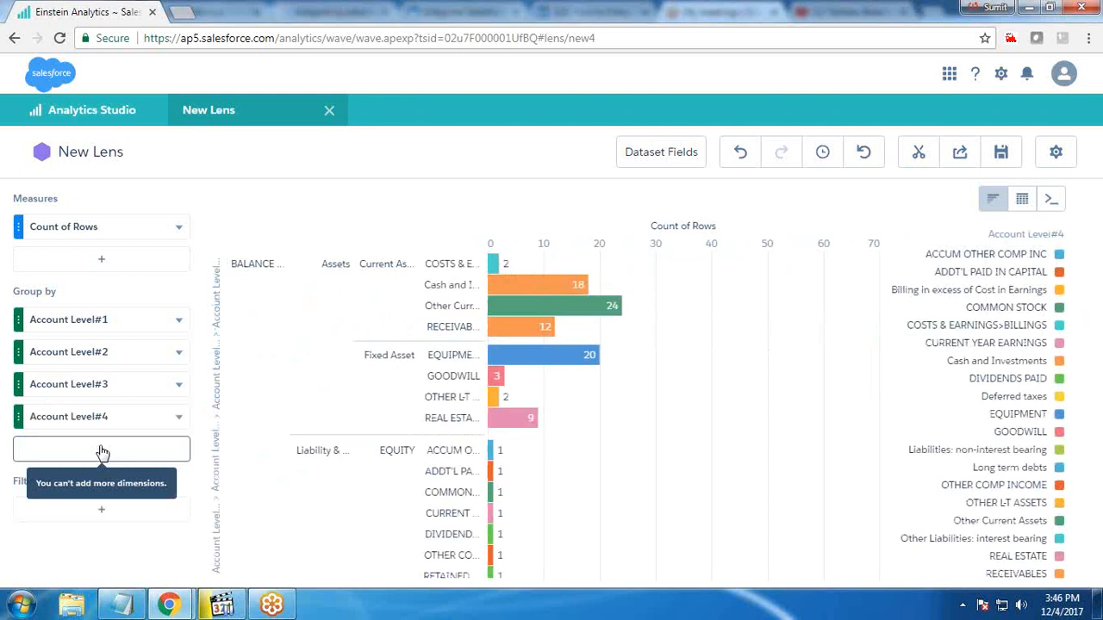
pyautogui.click(178, 416)
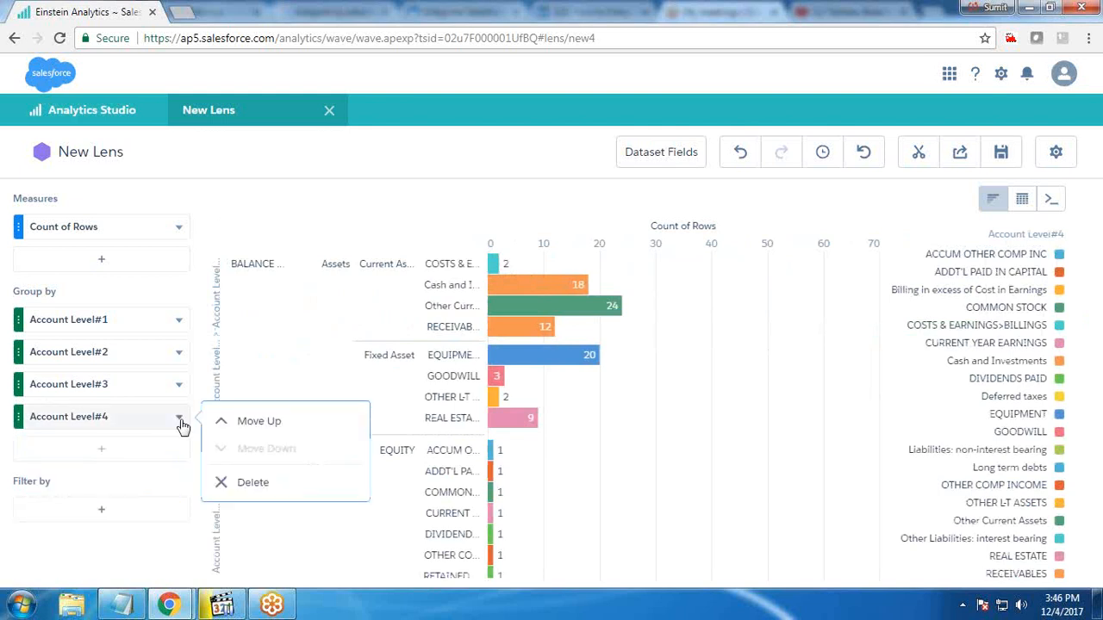
pyautogui.click(245, 487)
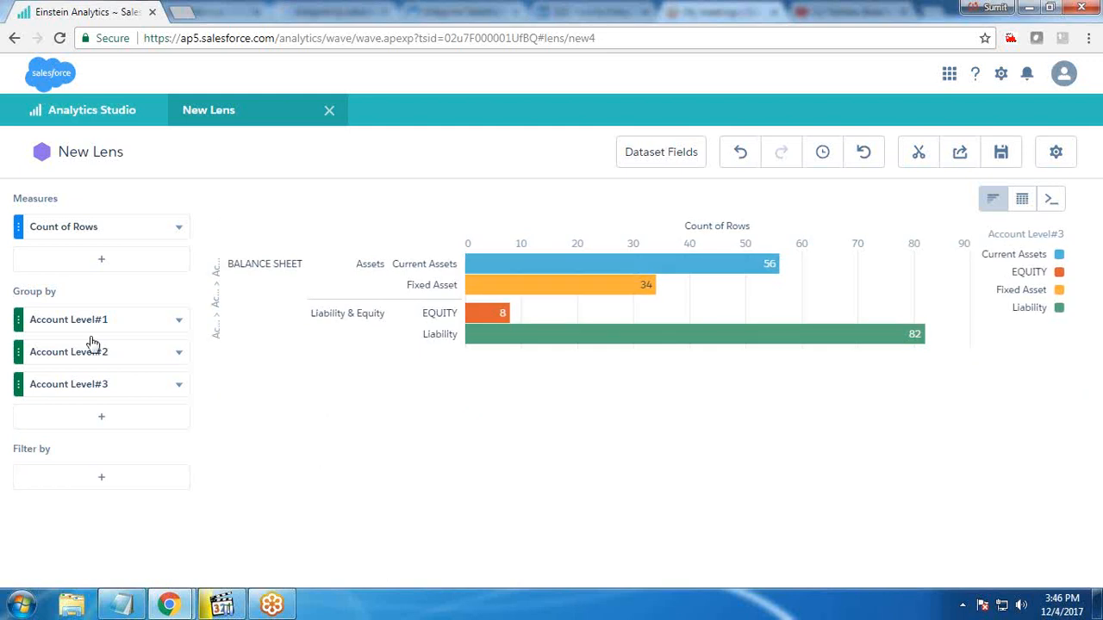
# Set the lens measures to Sum of Qtr1 and Sum of Qtr2
pyautogui.click(89, 229)
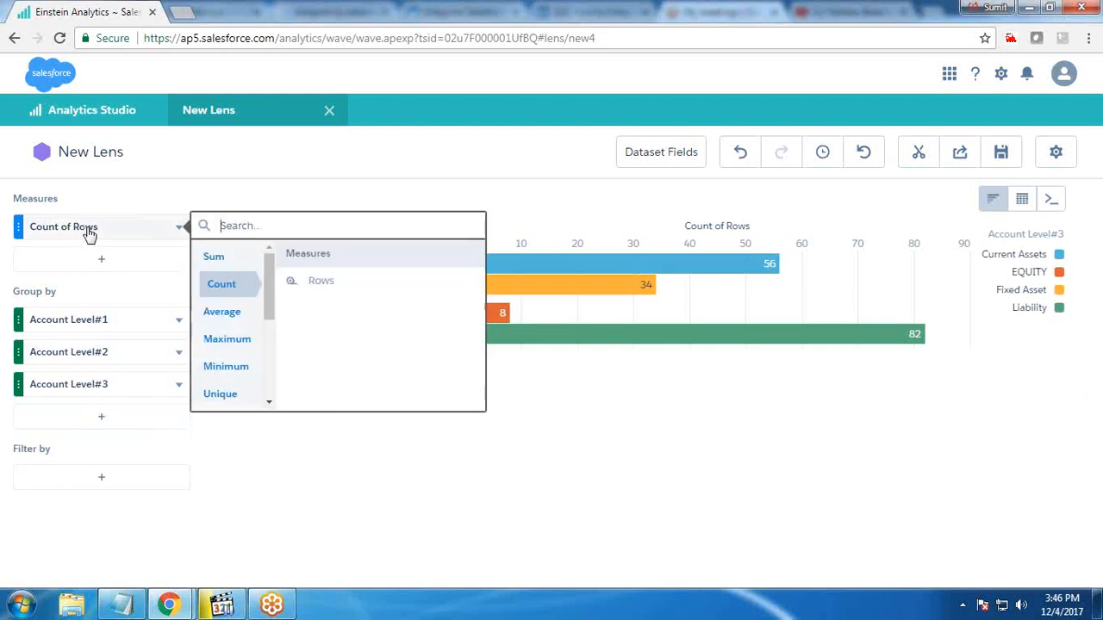
pyautogui.click(213, 258)
pyautogui.click(323, 282)
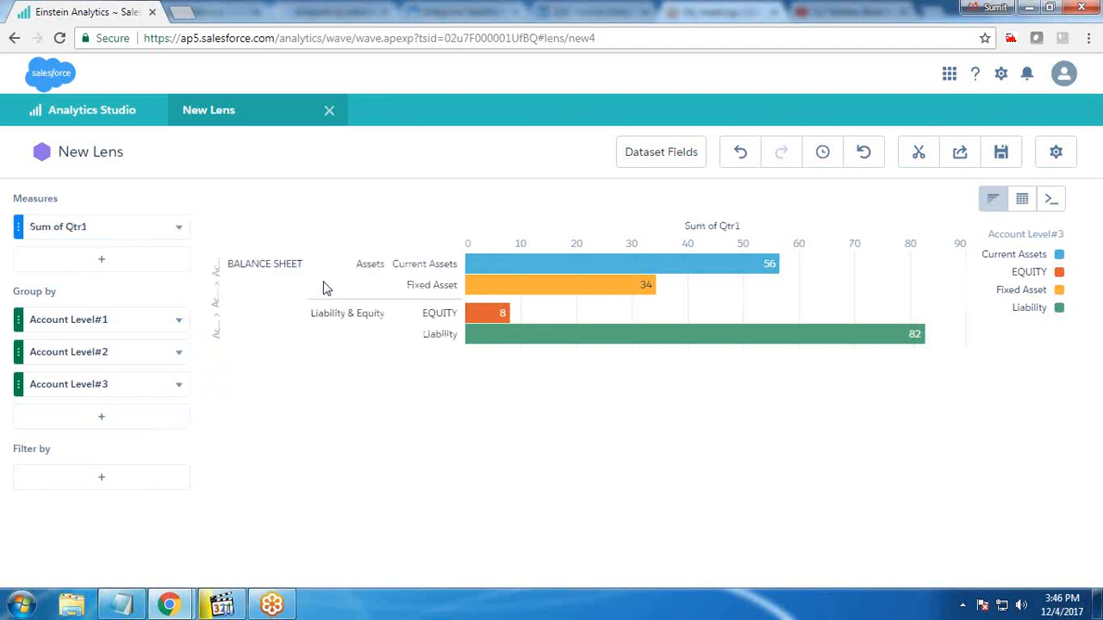
pyautogui.click(92, 264)
pyautogui.click(349, 334)
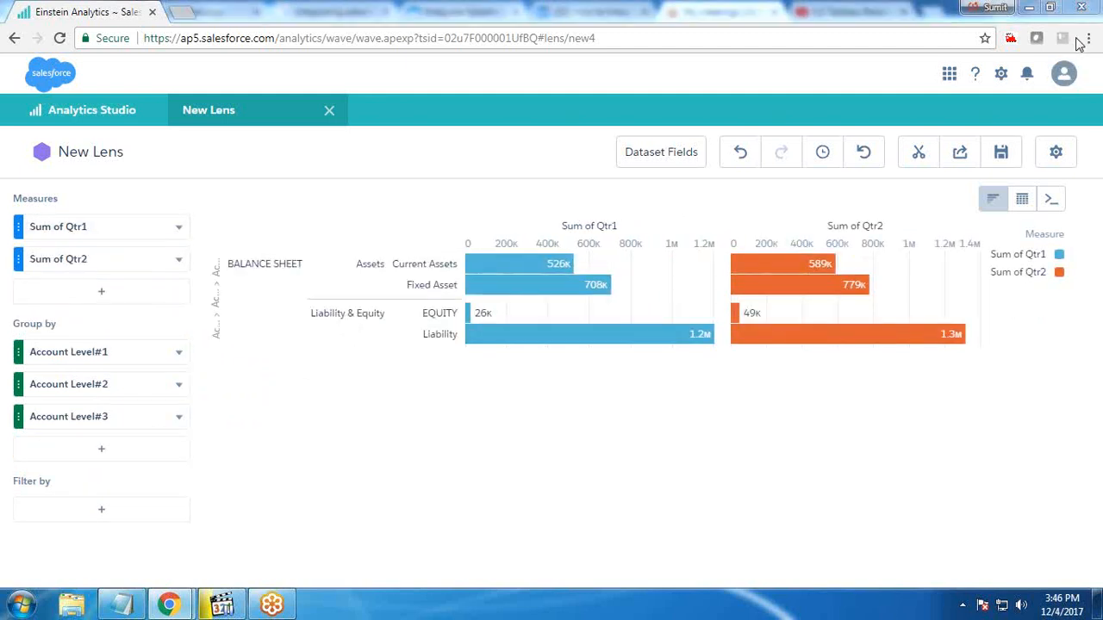
# Switch the lens to a Compare Table and add a new column after Sum of Qtr2
pyautogui.click(1022, 202)
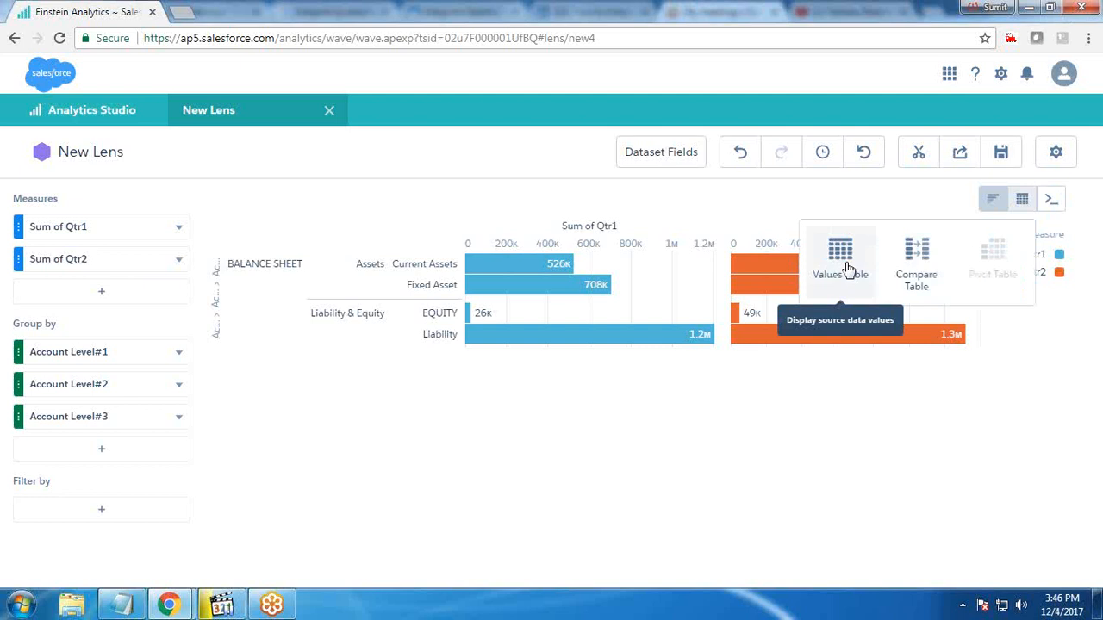
pyautogui.click(919, 263)
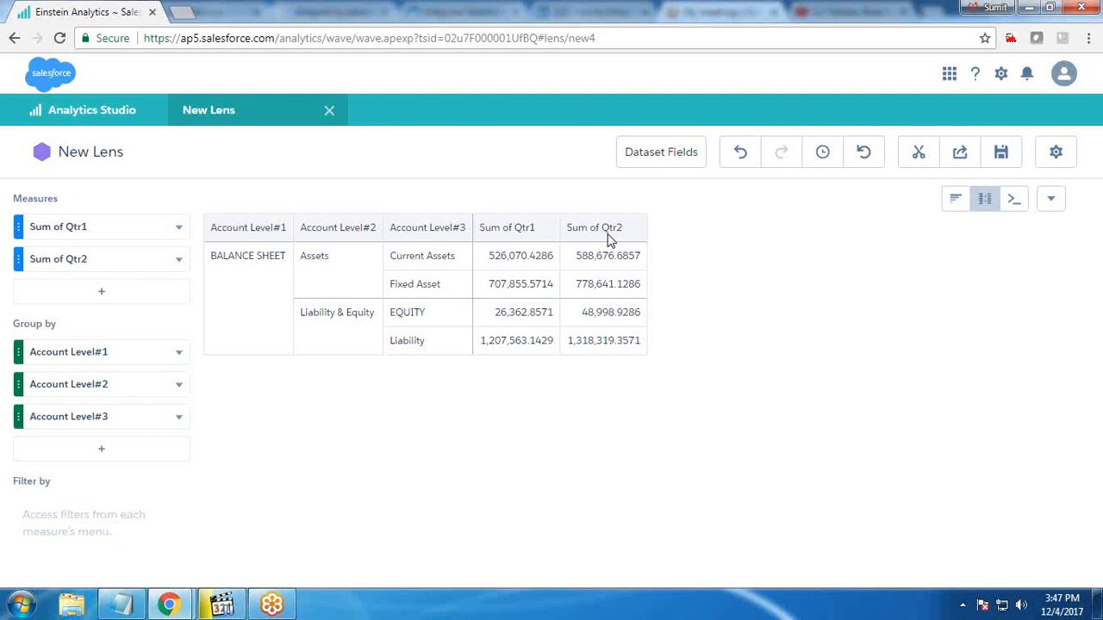
pyautogui.click(181, 268)
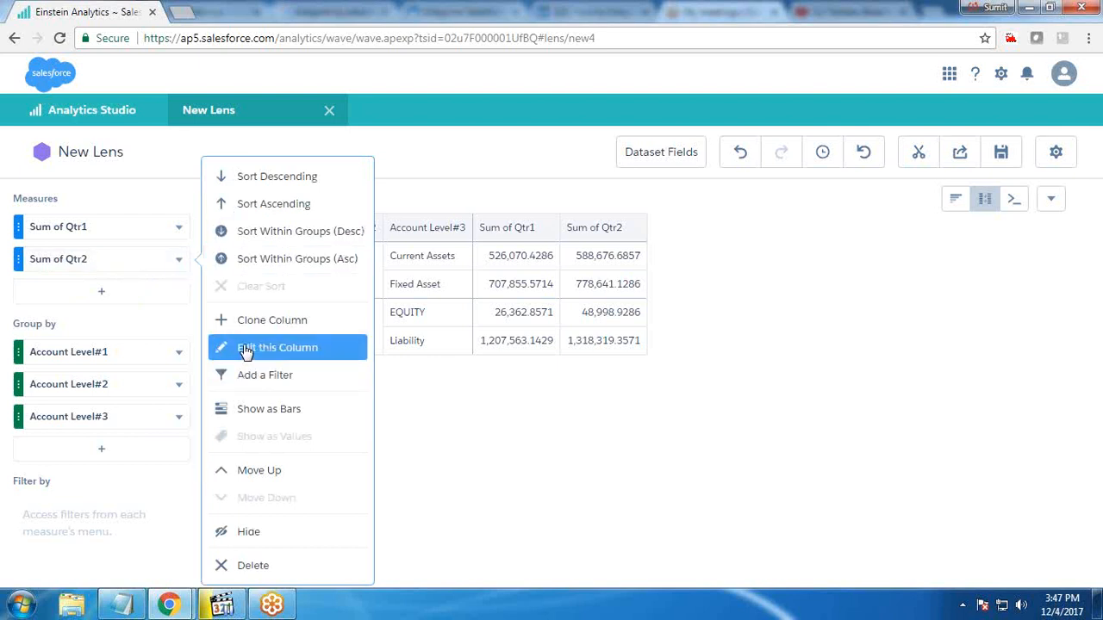
pyautogui.click(246, 349)
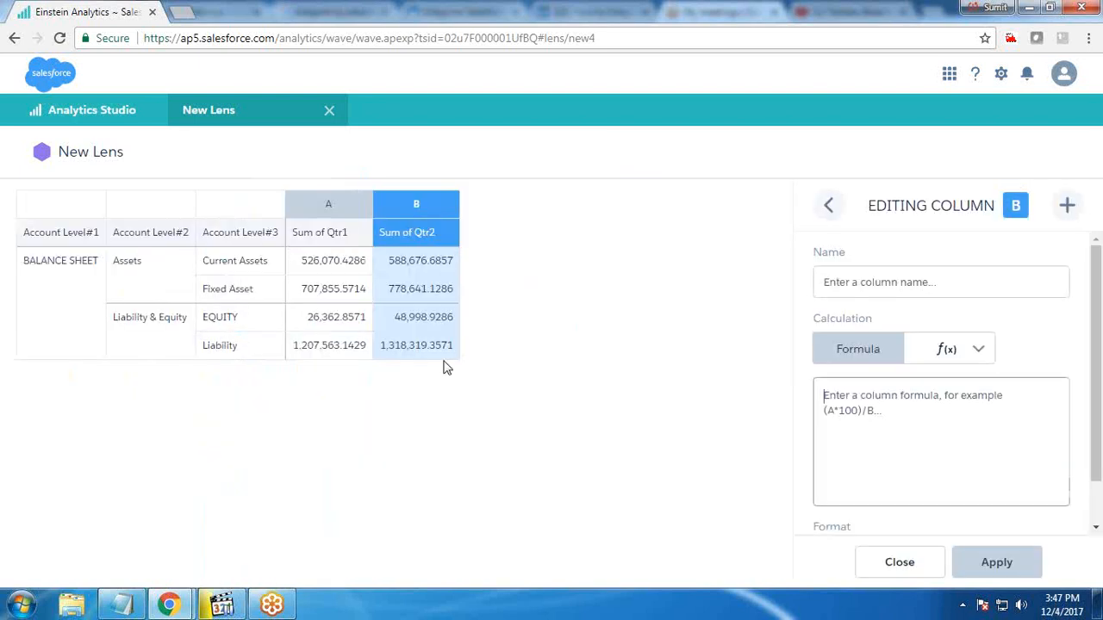
pyautogui.click(1068, 206)
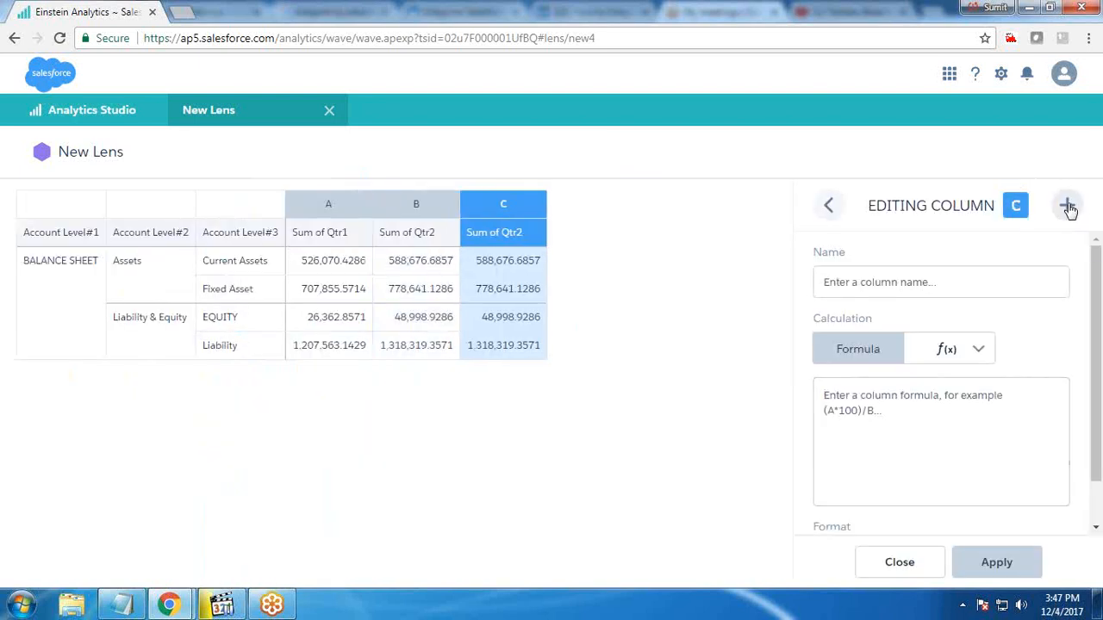
# Define the new column as "% of Total QTR1", a Percentage of Group of Sum of Qtr1 reset by Account Level#2
pyautogui.click(880, 281)
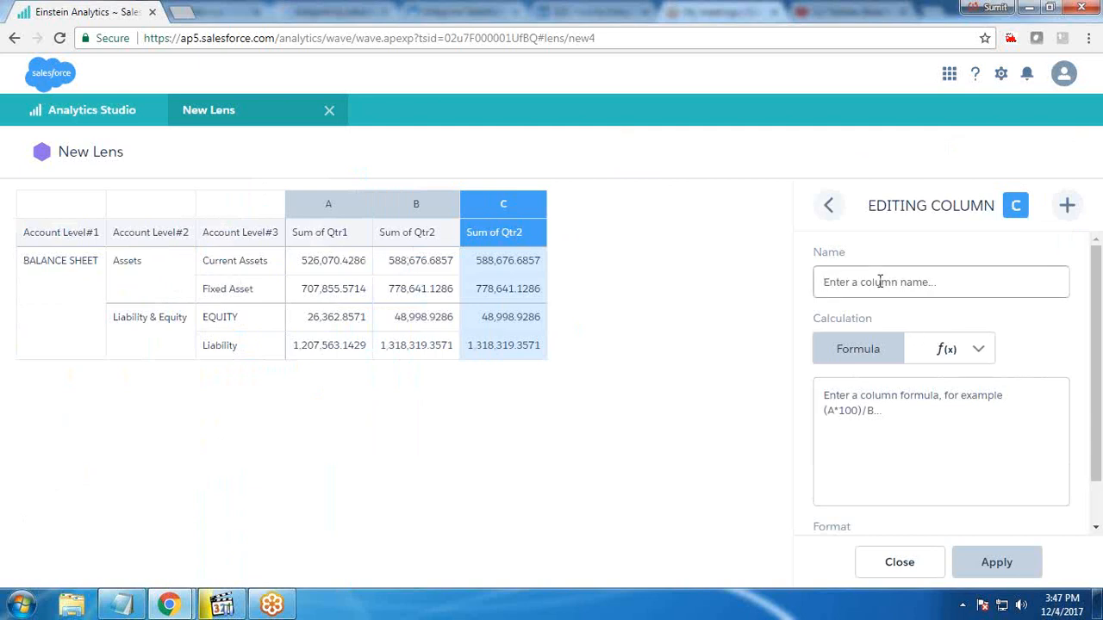
pyautogui.write('% of Total QTR1')
pyautogui.click(947, 349)
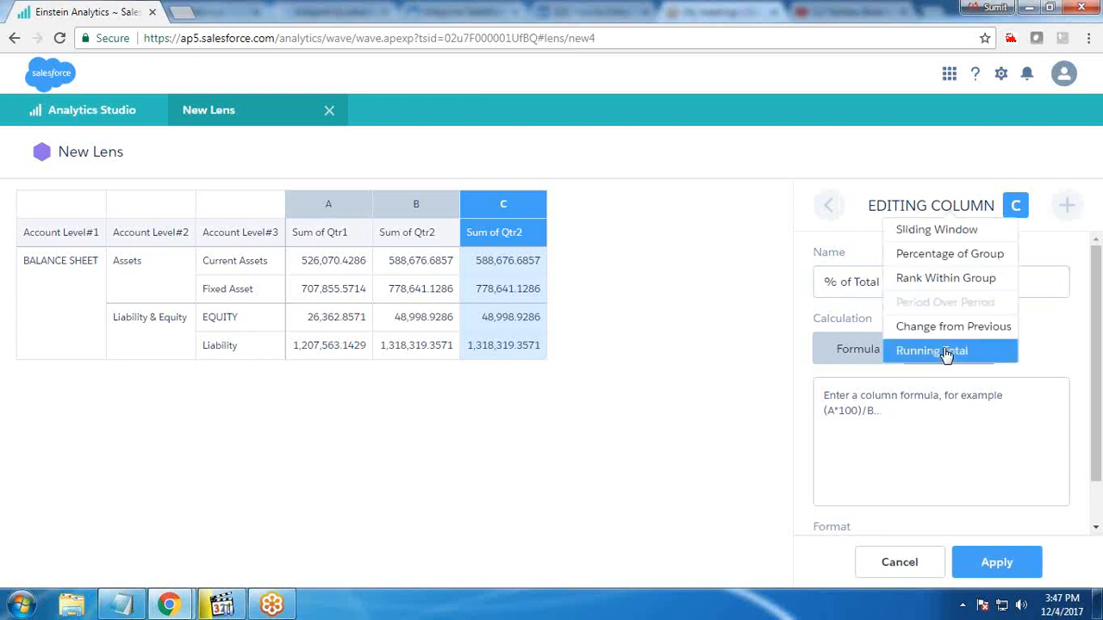
pyautogui.click(945, 258)
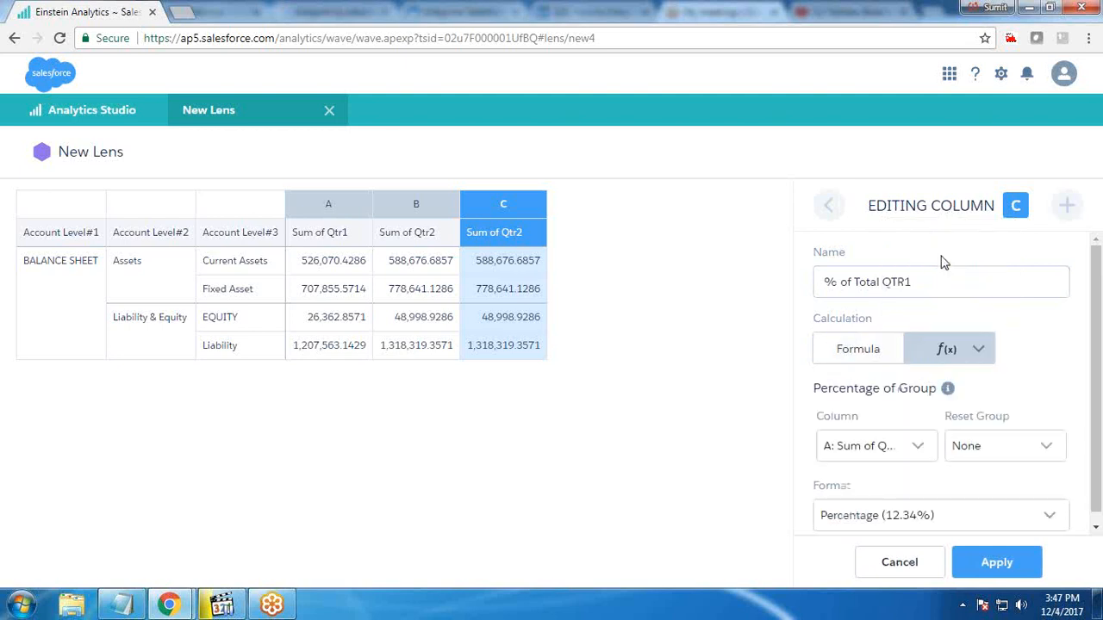
pyautogui.click(965, 443)
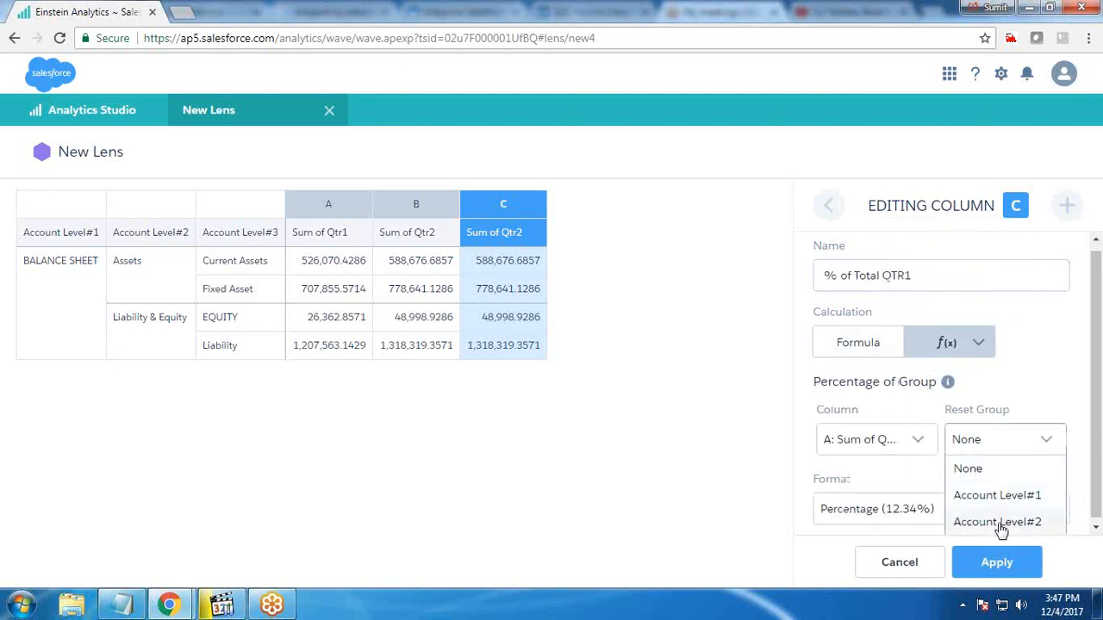
pyautogui.click(998, 522)
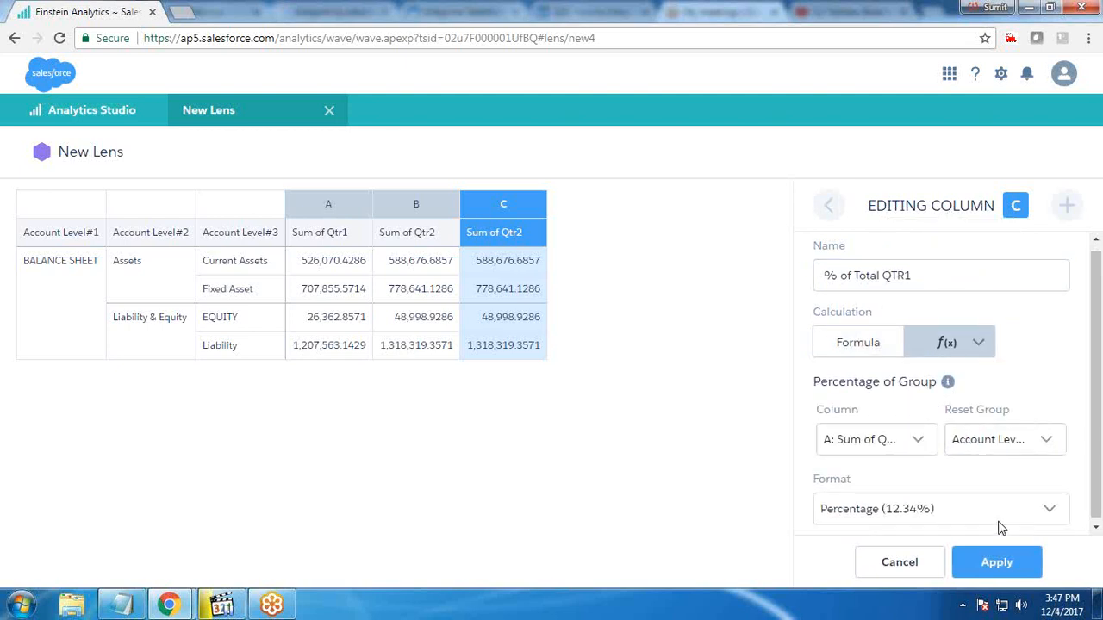
pyautogui.click(900, 442)
pyautogui.click(879, 476)
pyautogui.click(952, 515)
pyautogui.click(906, 531)
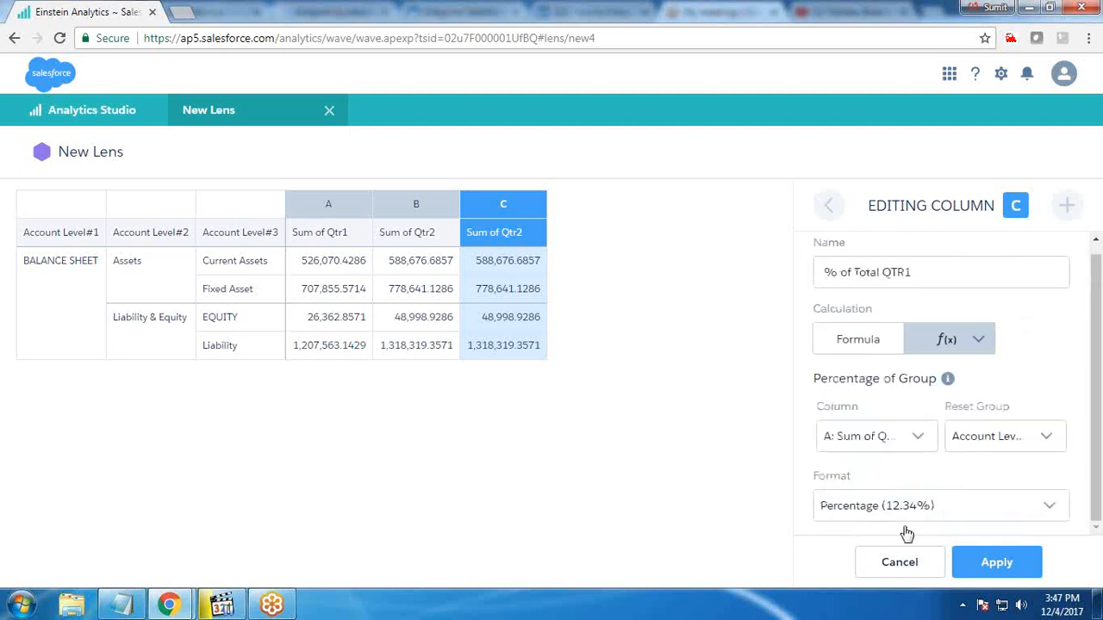
pyautogui.click(986, 564)
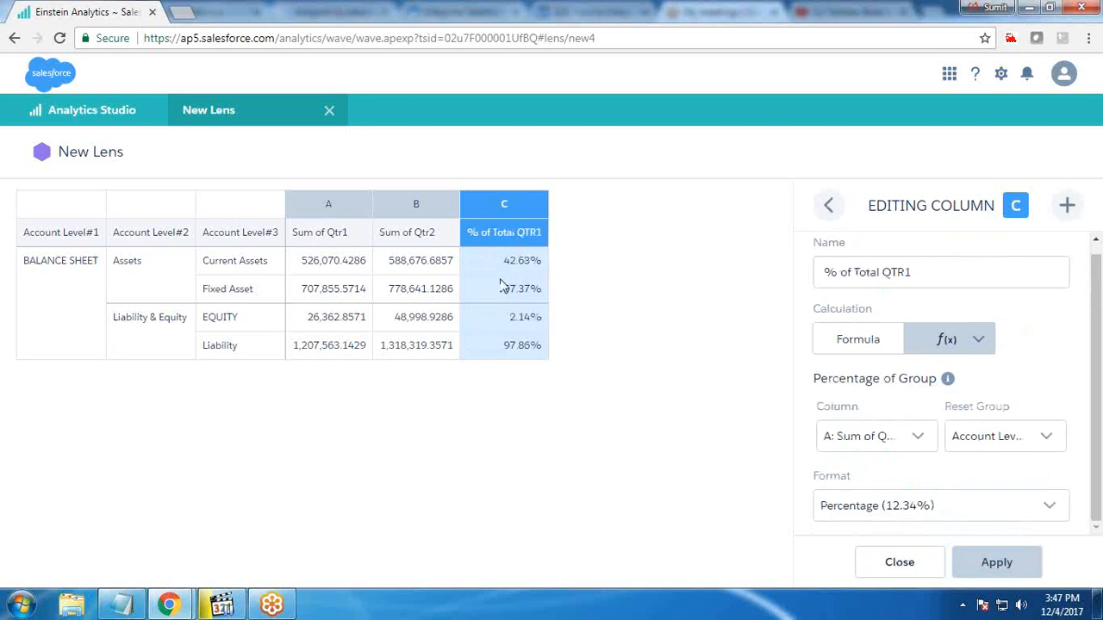
# Add a column "% of Total QTR2" as Percentage of Group of Sum of Qtr2, reset by Account Level#2
pyautogui.click(1069, 207)
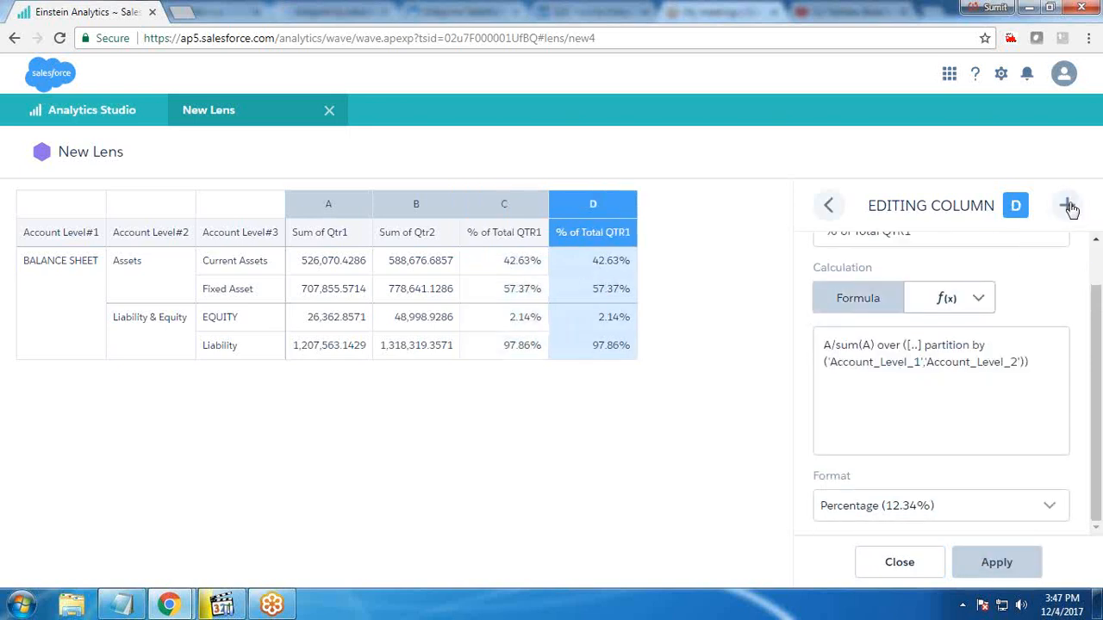
pyautogui.scroll(2, 920, 362)
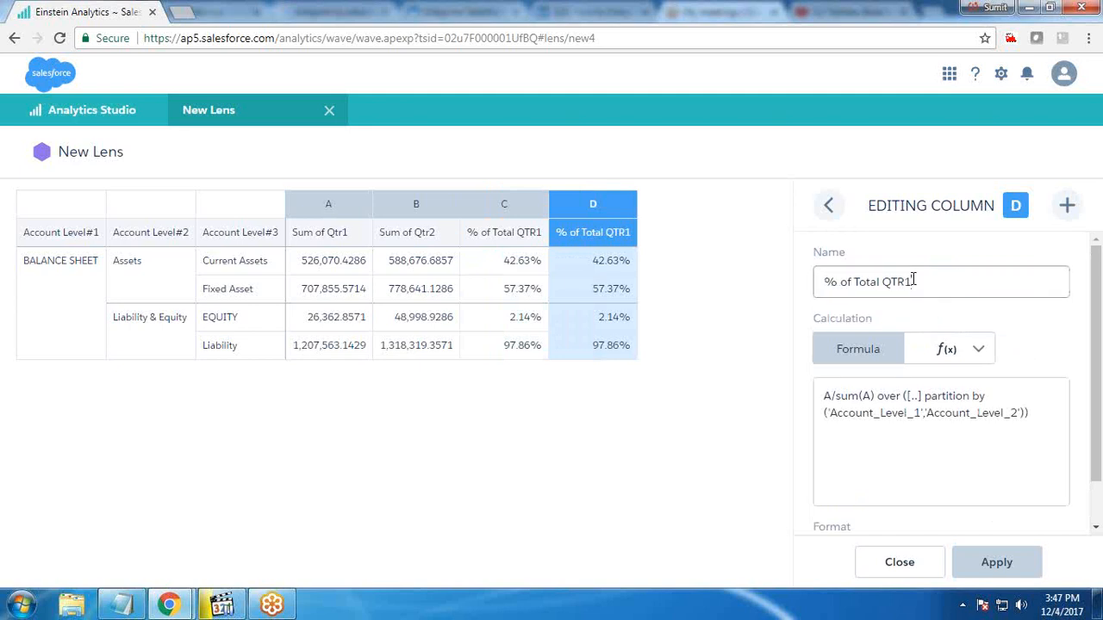
pyautogui.press('BackSpace')
pyautogui.write('2')
pyautogui.click(976, 354)
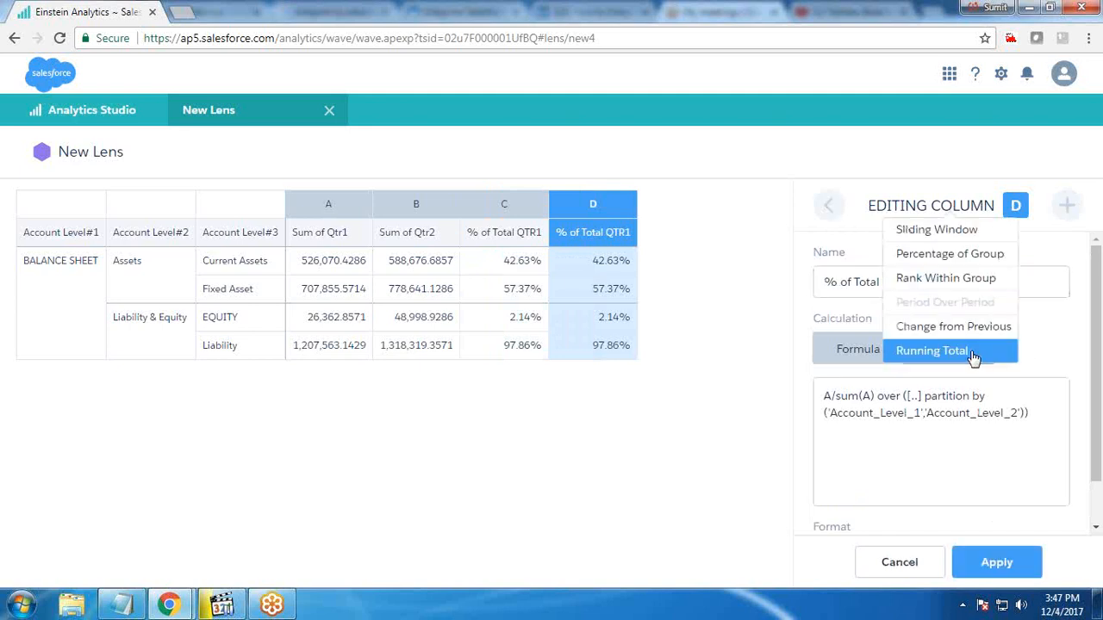
pyautogui.click(946, 253)
pyautogui.click(987, 484)
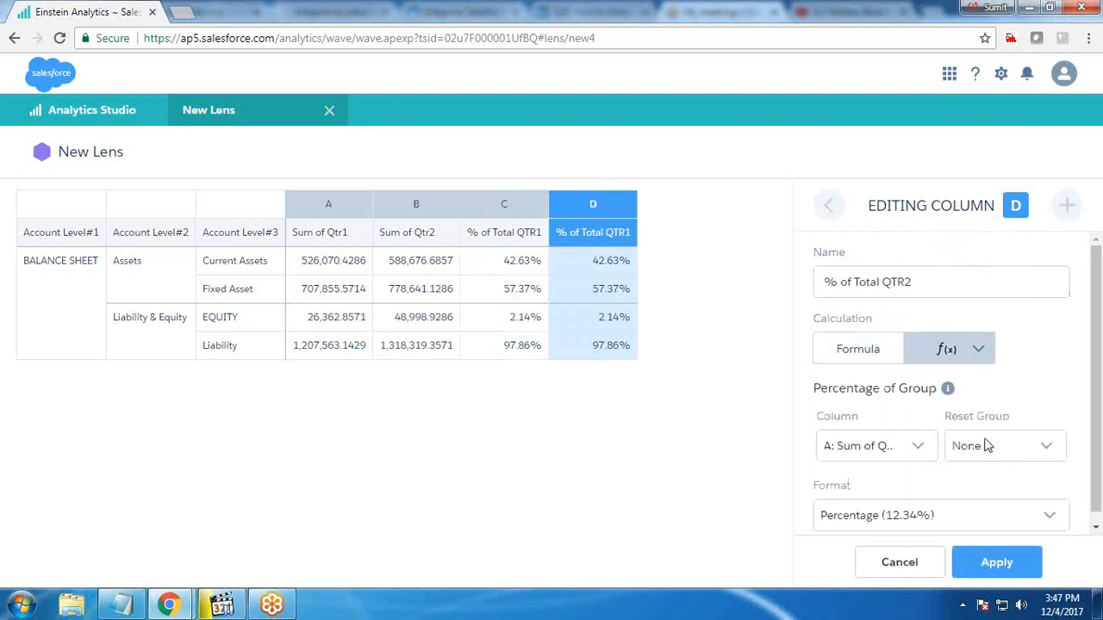
pyautogui.click(986, 445)
pyautogui.click(992, 523)
pyautogui.click(881, 439)
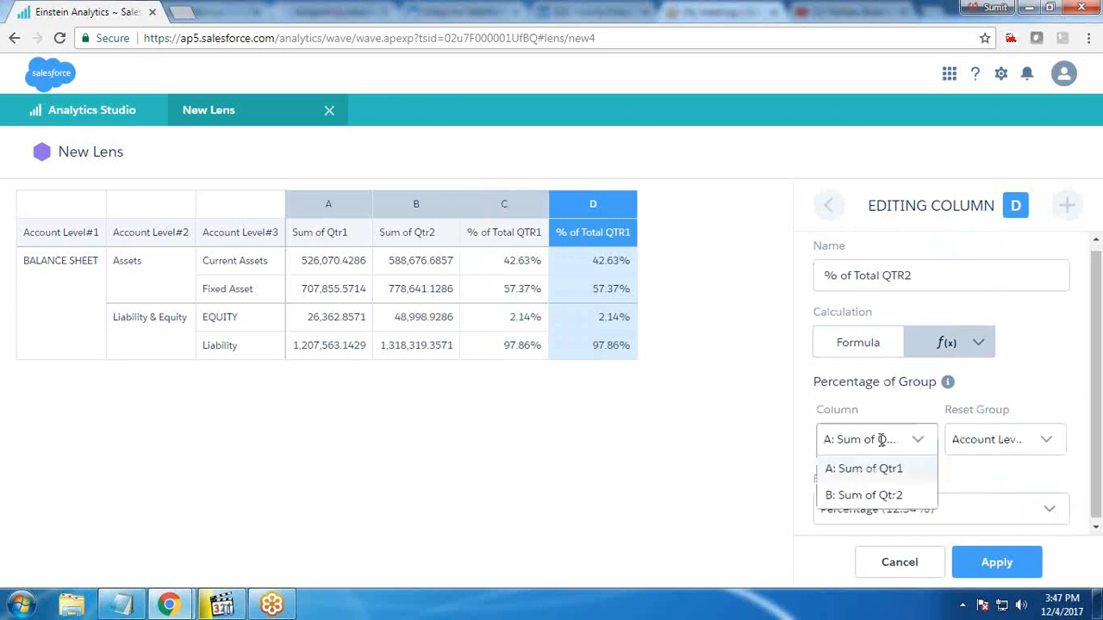
pyautogui.click(872, 495)
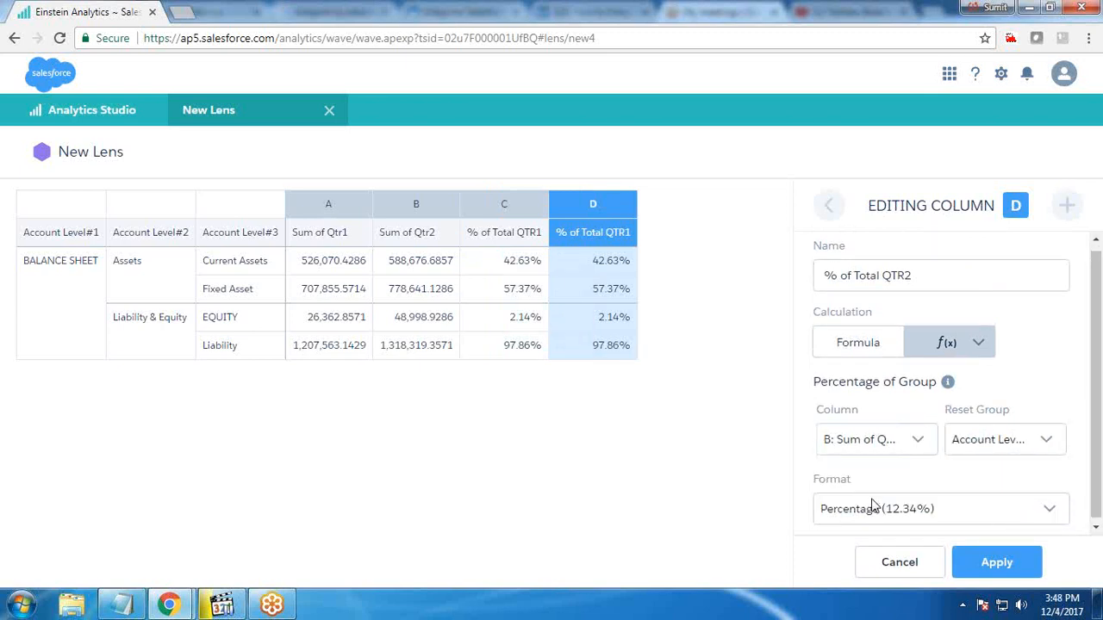
pyautogui.click(989, 560)
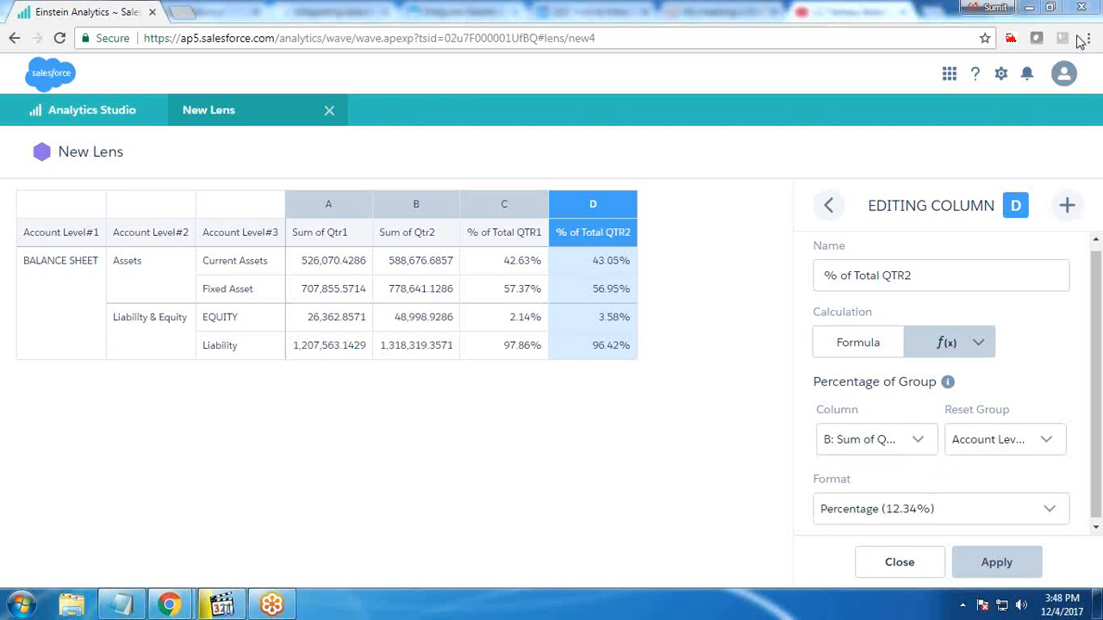
# Set the Sum of Qtr2 column's format to Currency with Dollars ($1,234)
pyautogui.click(827, 207)
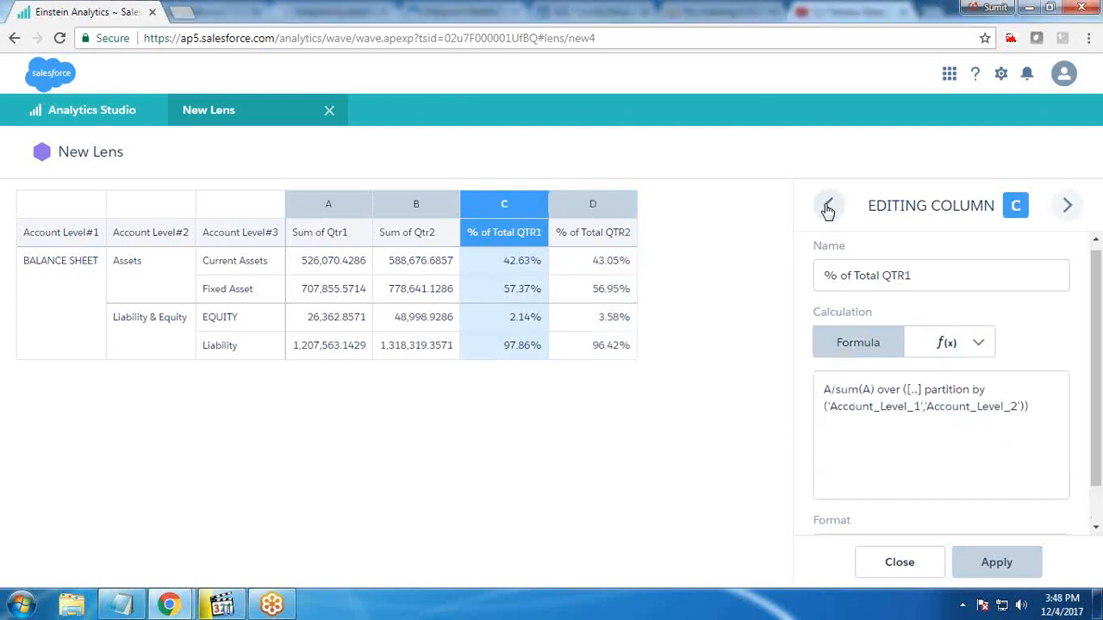
pyautogui.click(827, 207)
pyautogui.scroll(-2, 893, 509)
pyautogui.click(887, 508)
pyautogui.click(887, 498)
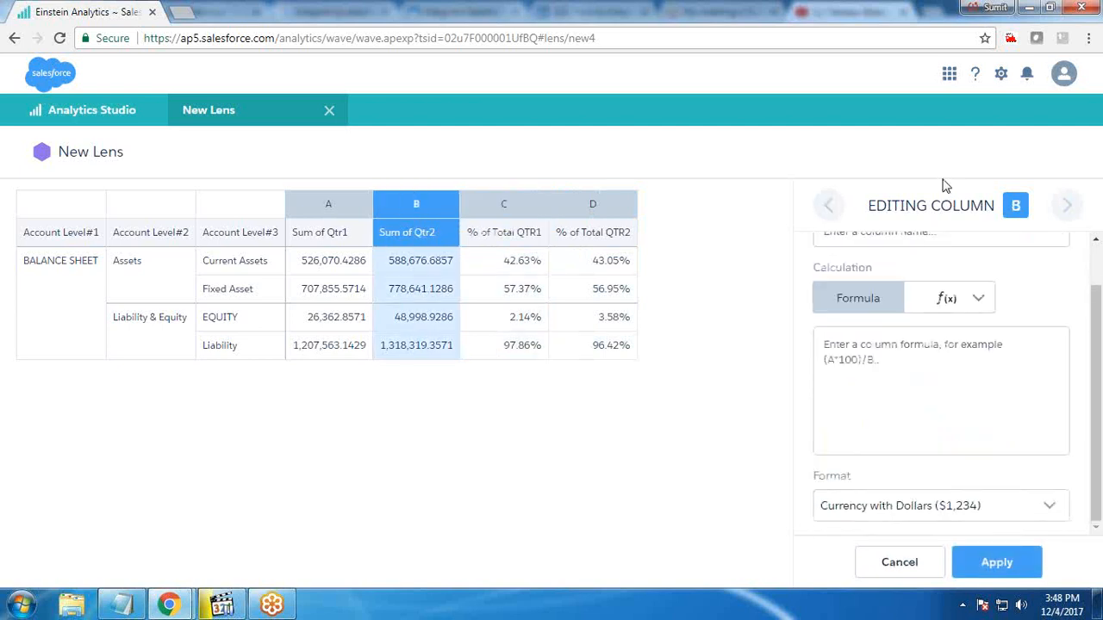
pyautogui.click(996, 564)
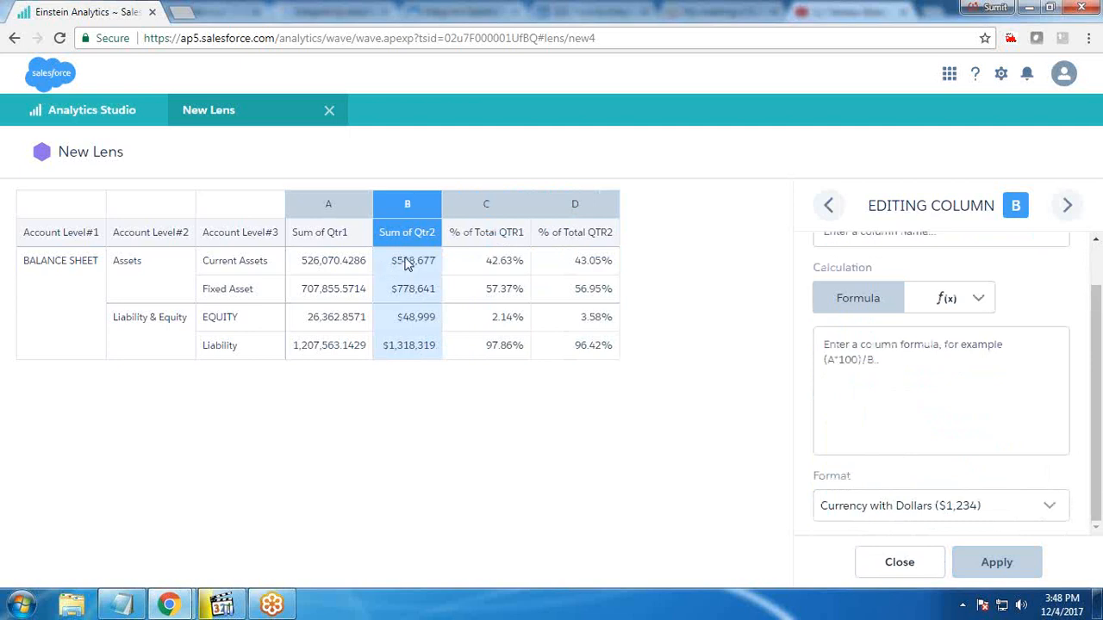
# Set the Sum of Qtr1 column's format to Currency with Dollars ($1,234)
pyautogui.click(828, 205)
pyautogui.click(893, 512)
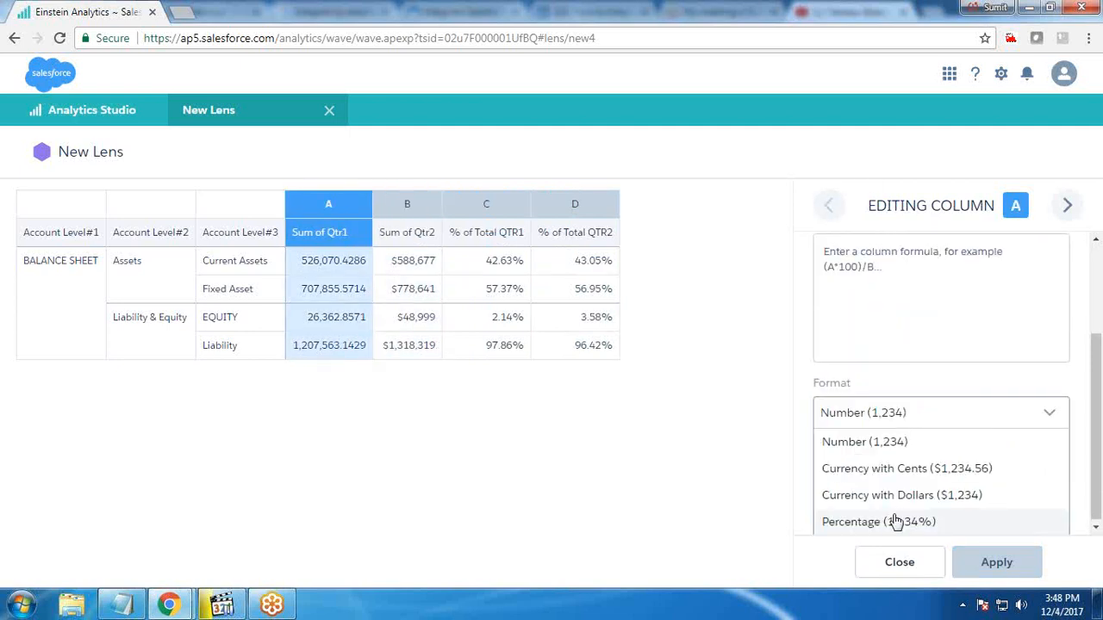
pyautogui.click(894, 522)
pyautogui.click(893, 509)
pyautogui.click(891, 492)
pyautogui.click(983, 562)
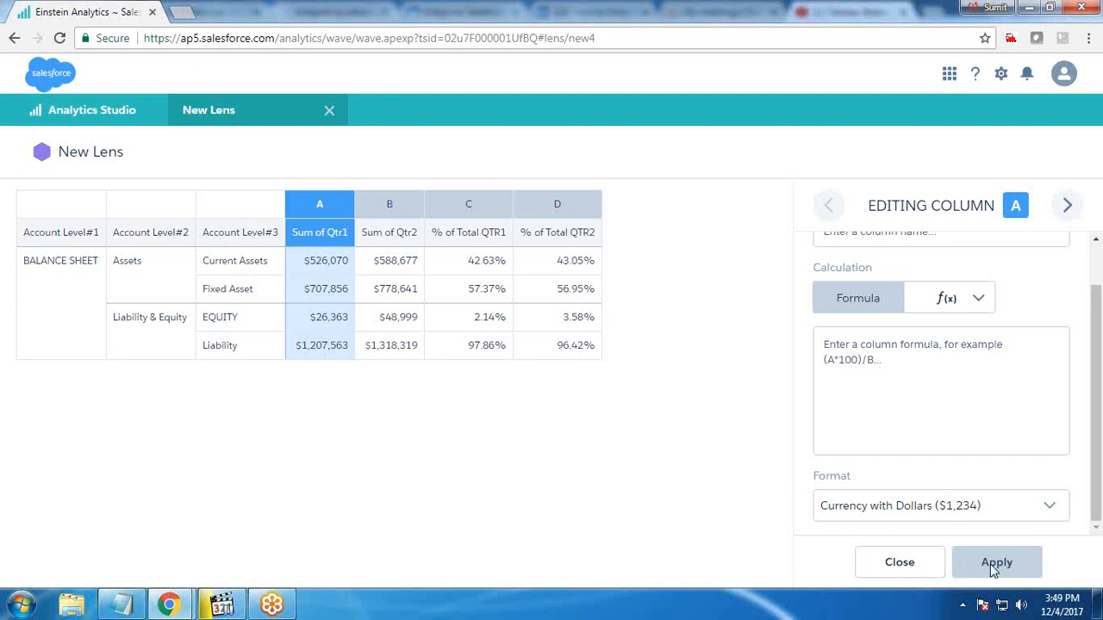
# Close the column editor and apply the dark navy theme to the compare table
pyautogui.click(909, 565)
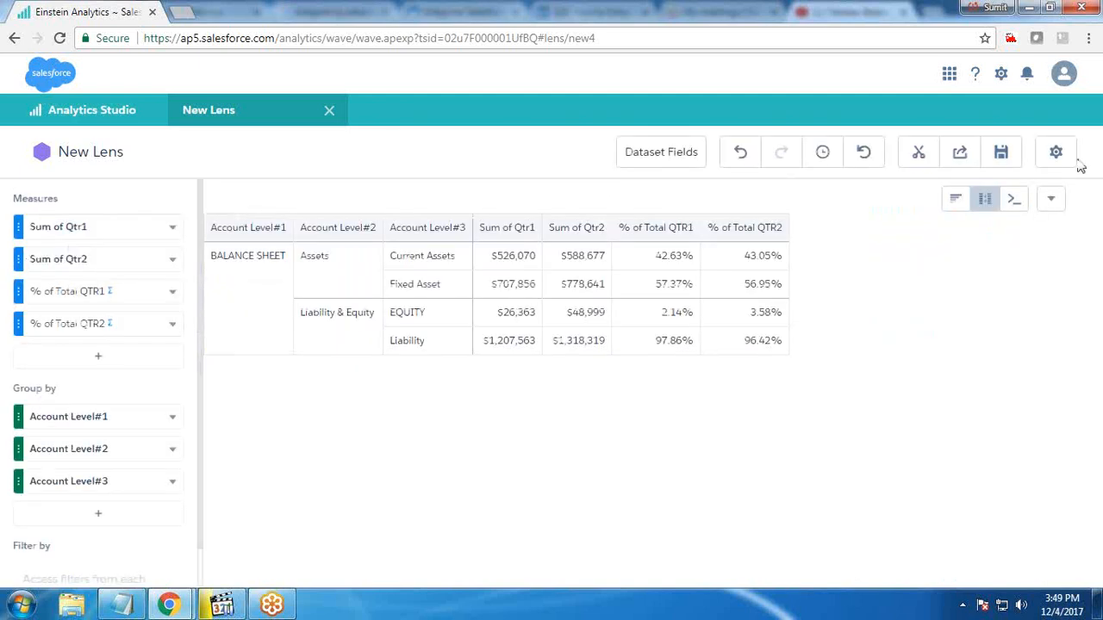
pyautogui.click(1058, 153)
pyautogui.click(916, 349)
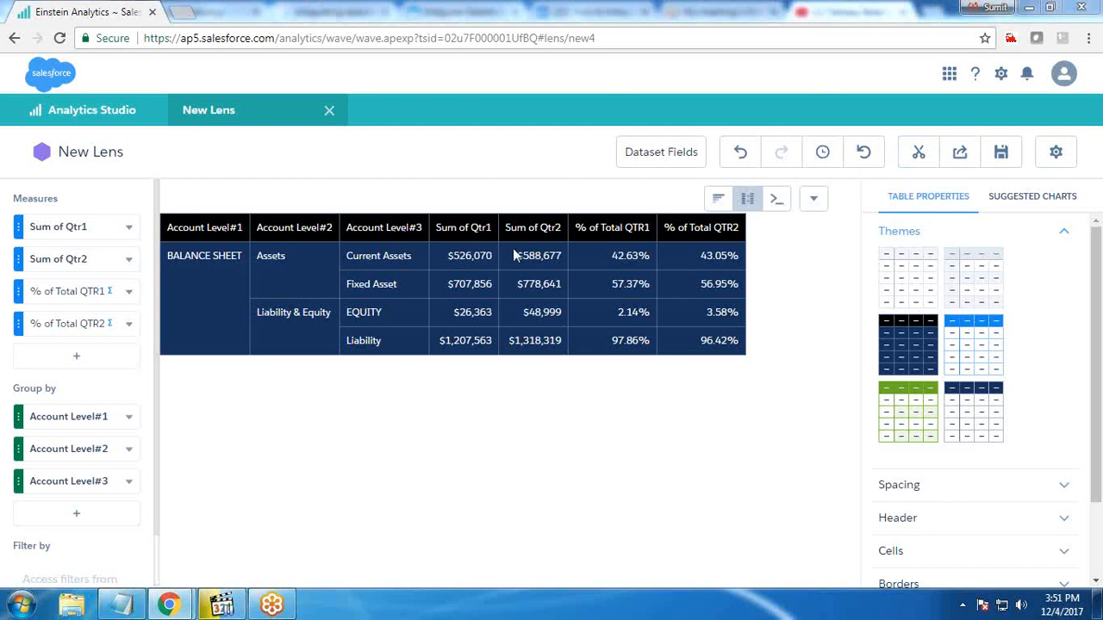
# Display Sum of Qtr1, Sum of Qtr2, % of Total QTR1 and % of Total QTR2 as bars
pyautogui.click(128, 227)
pyautogui.click(191, 408)
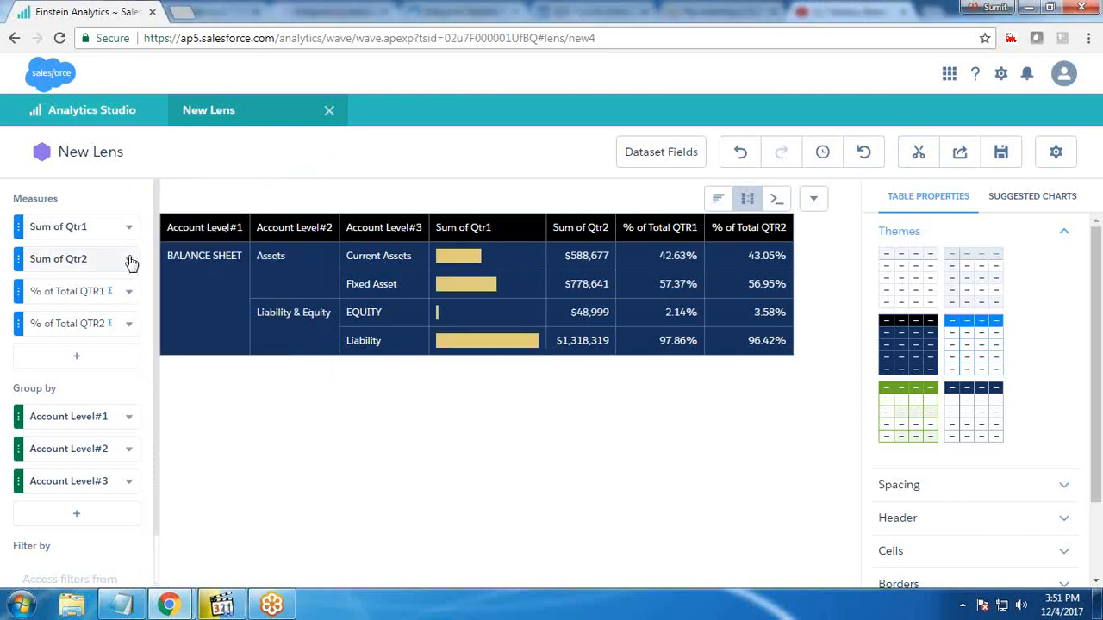
pyautogui.click(128, 259)
pyautogui.click(204, 408)
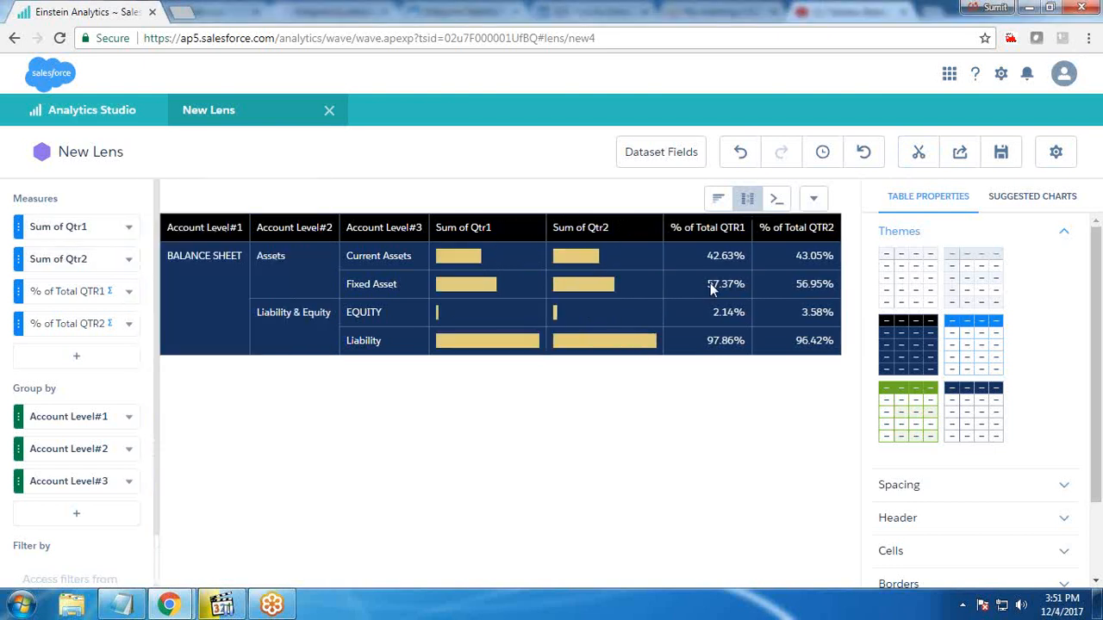
pyautogui.click(128, 292)
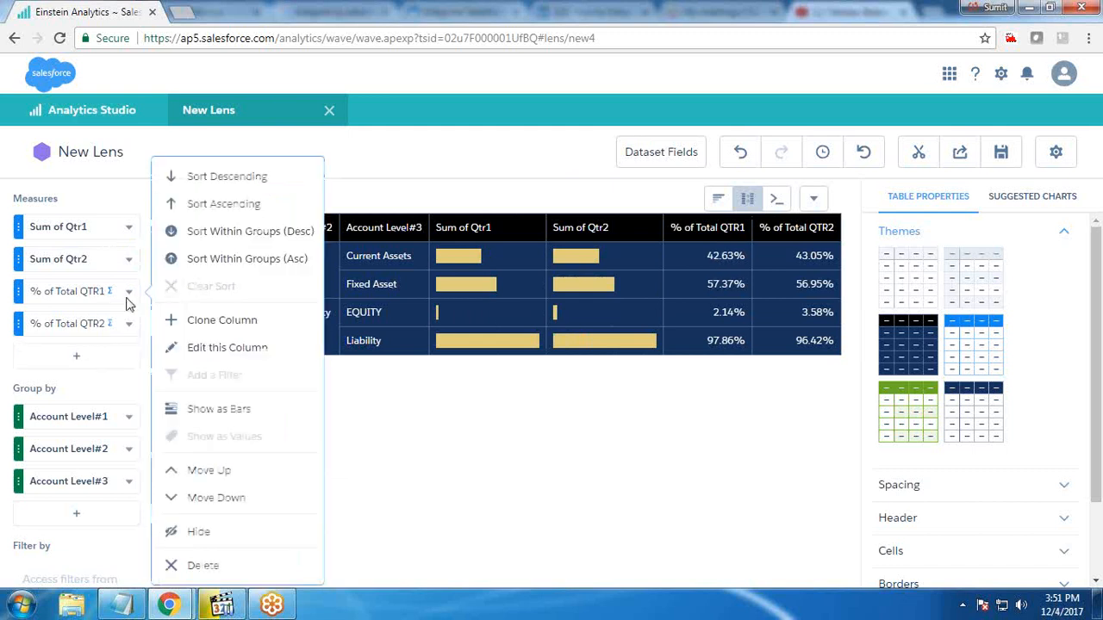
pyautogui.click(204, 409)
pyautogui.click(128, 324)
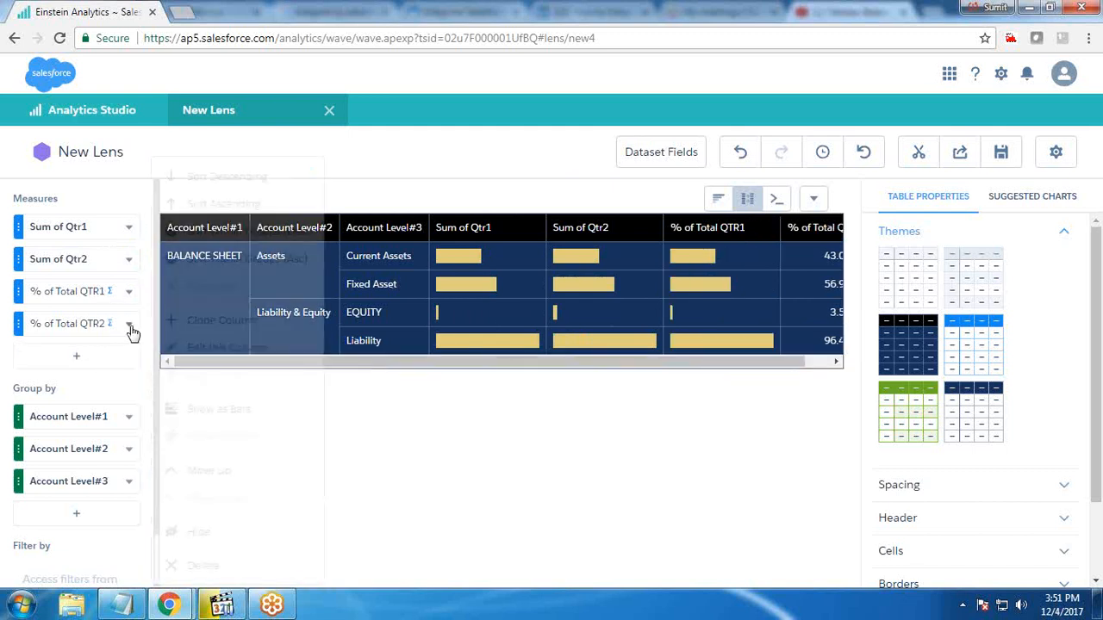
pyautogui.click(224, 413)
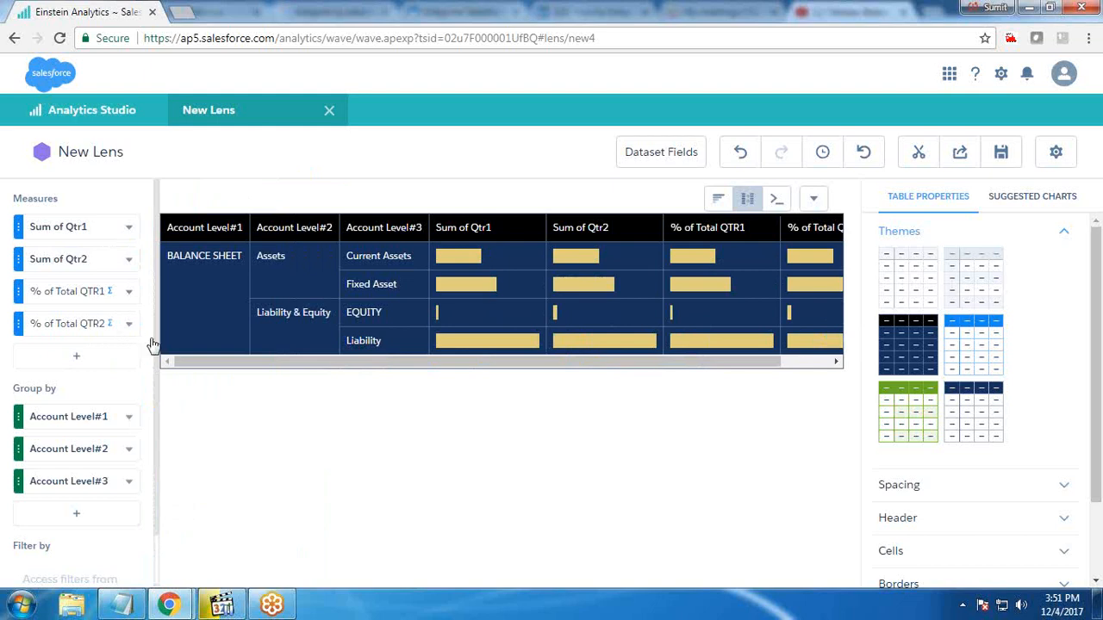
# Switch all four measure columns back to display as values
pyautogui.click(129, 324)
pyautogui.click(197, 435)
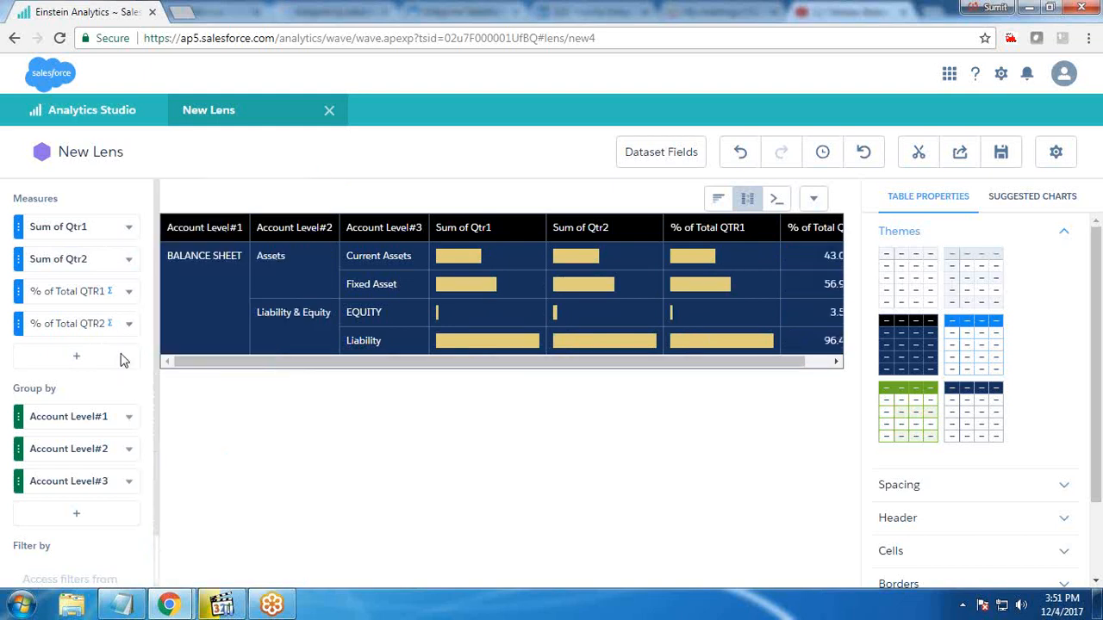
pyautogui.click(128, 294)
pyautogui.click(197, 435)
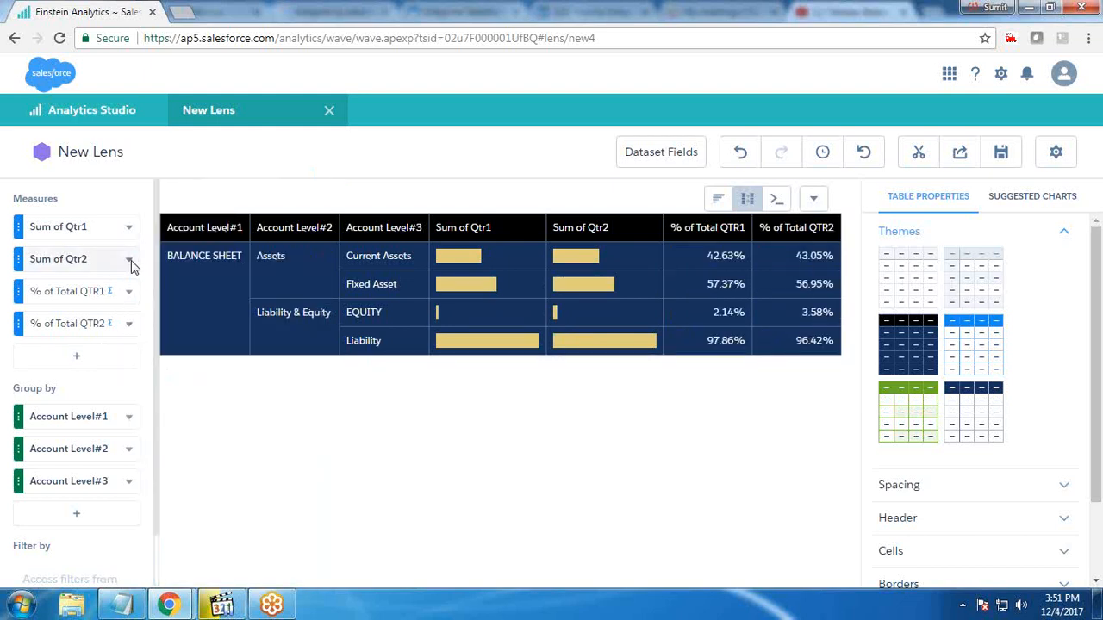
pyautogui.click(129, 259)
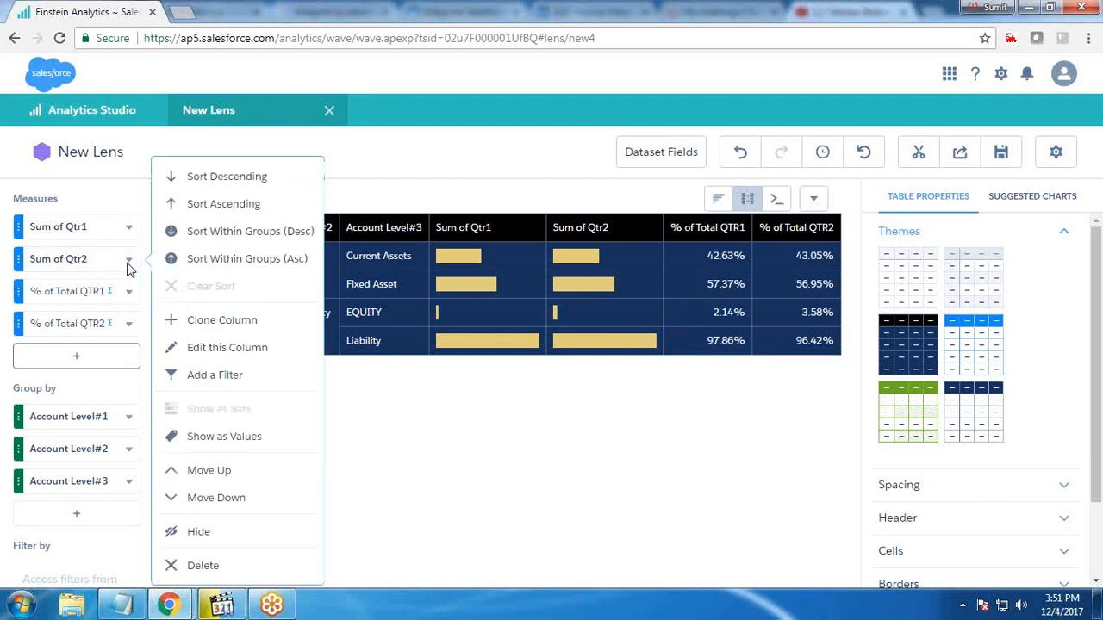
pyautogui.click(198, 437)
pyautogui.click(128, 226)
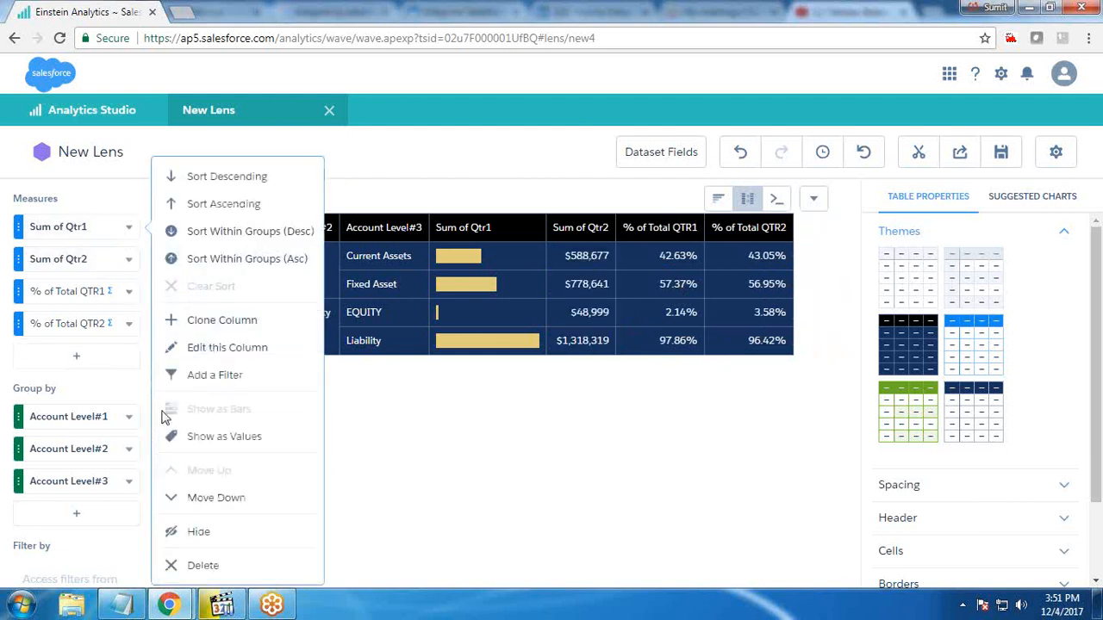
pyautogui.click(198, 437)
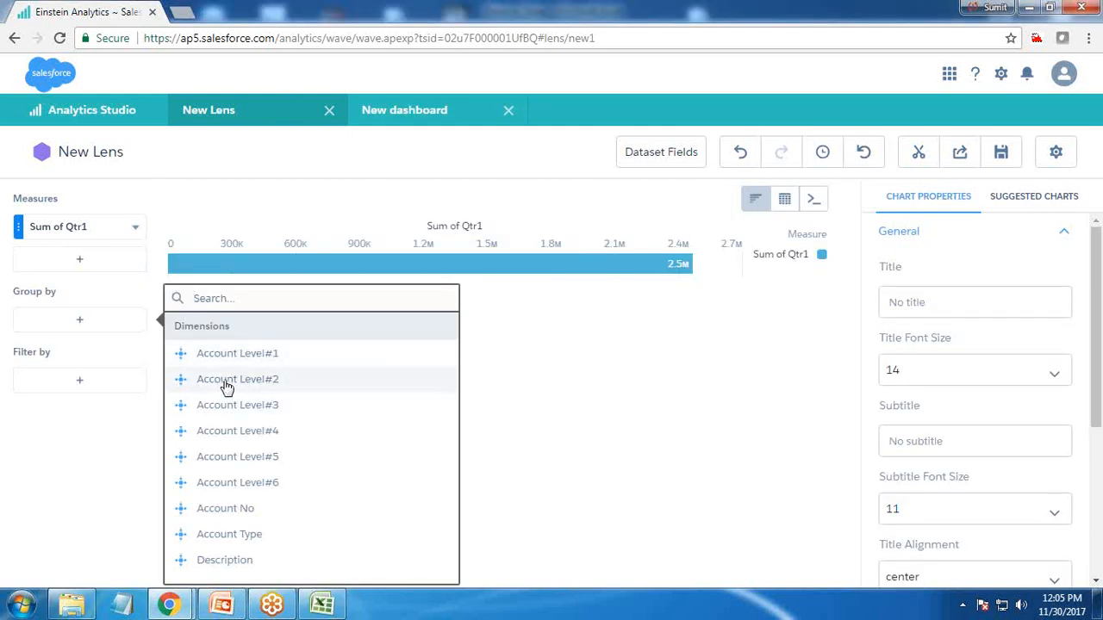
# Group the Sum of Qtr1 chart by Account Level#2 and then Account Level#3
pyautogui.click(225, 385)
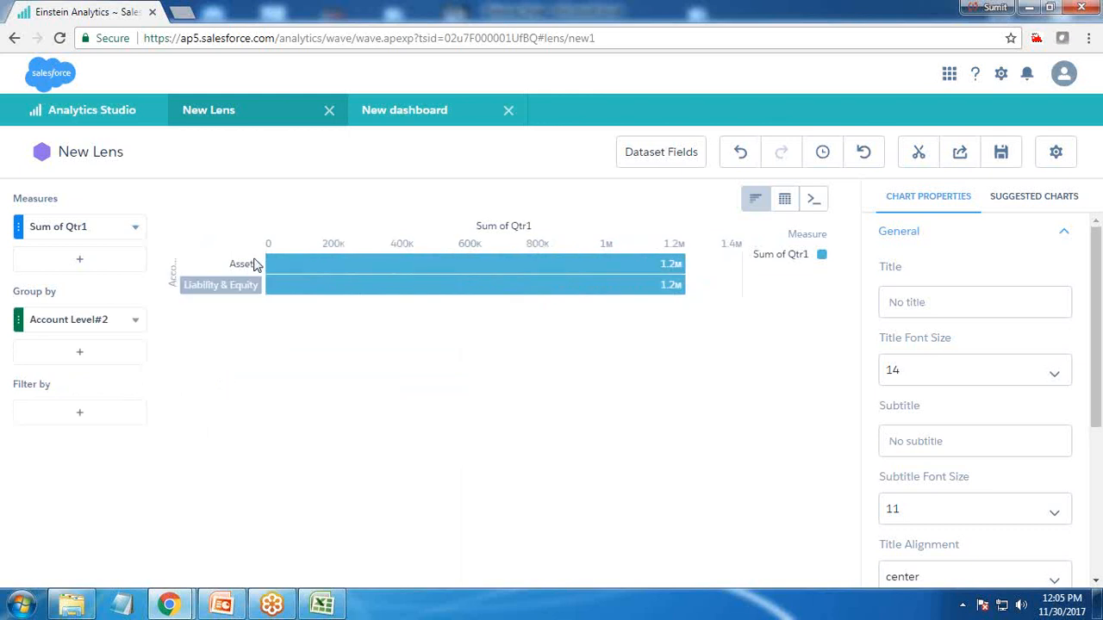
pyautogui.click(98, 362)
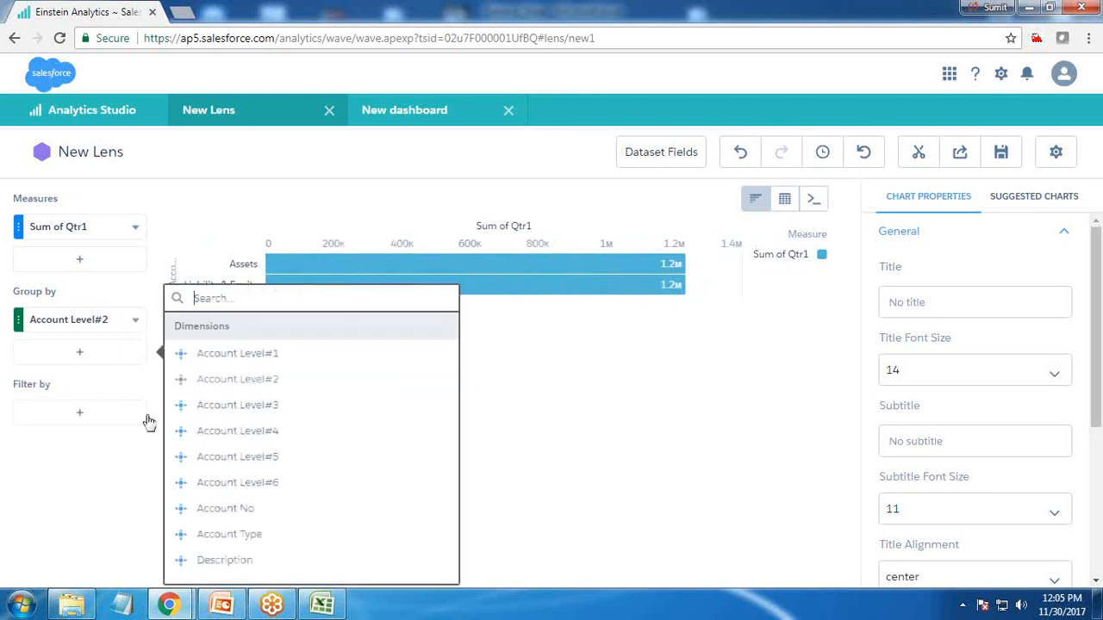
pyautogui.click(232, 406)
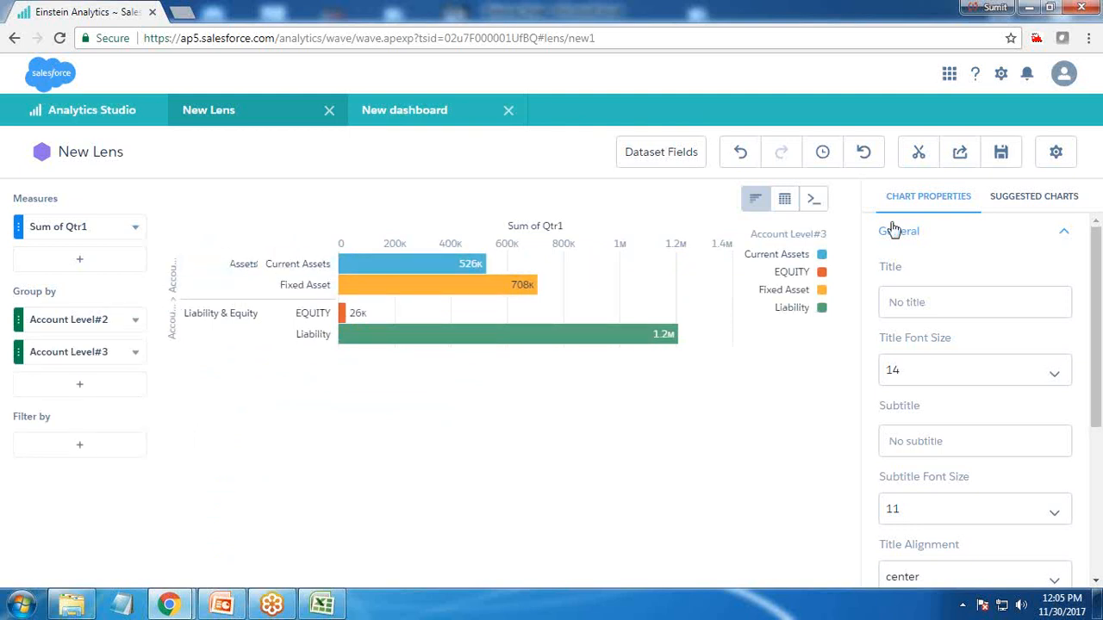
# Change the chart type to Donut
pyautogui.click(754, 214)
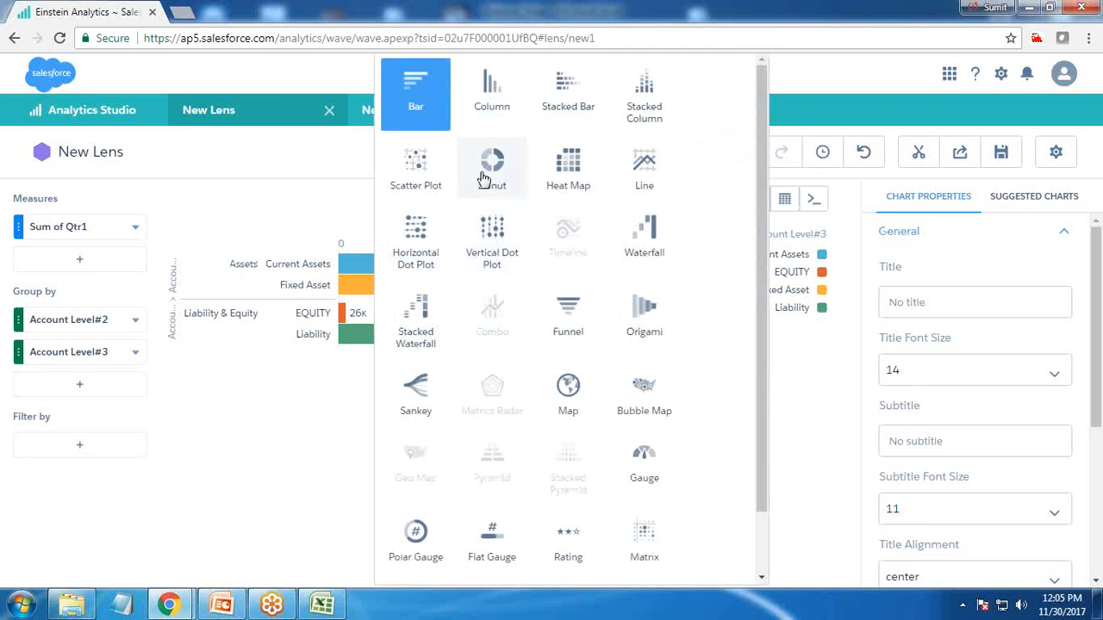
pyautogui.click(489, 231)
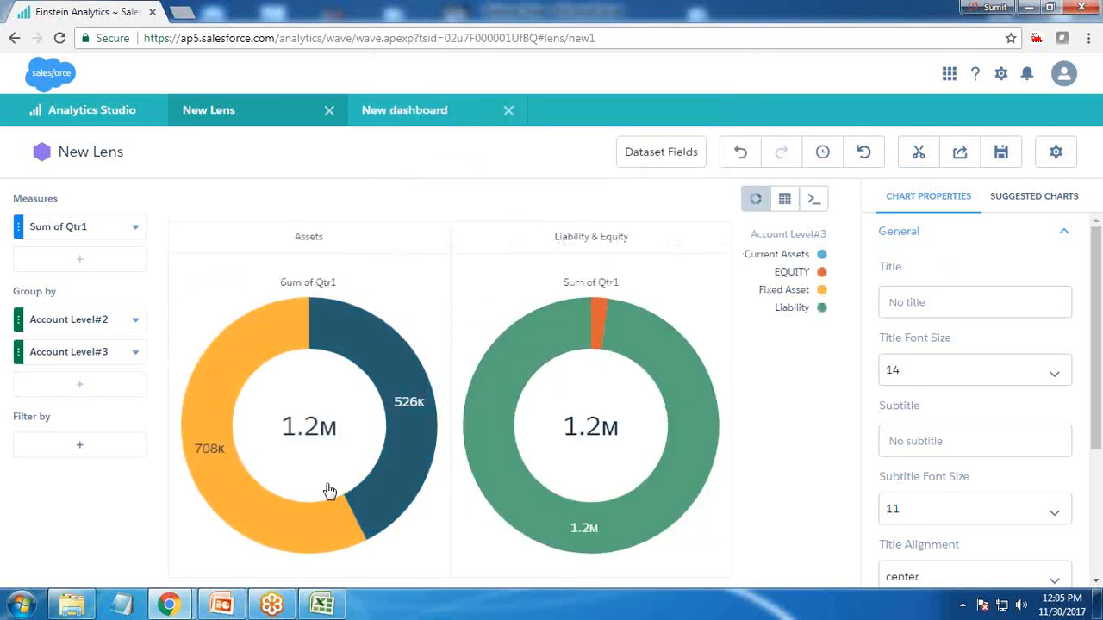
# Filter the lens to Account Level#3 equal to Current Assets and Fixed Asset
pyautogui.click(75, 446)
pyautogui.click(245, 580)
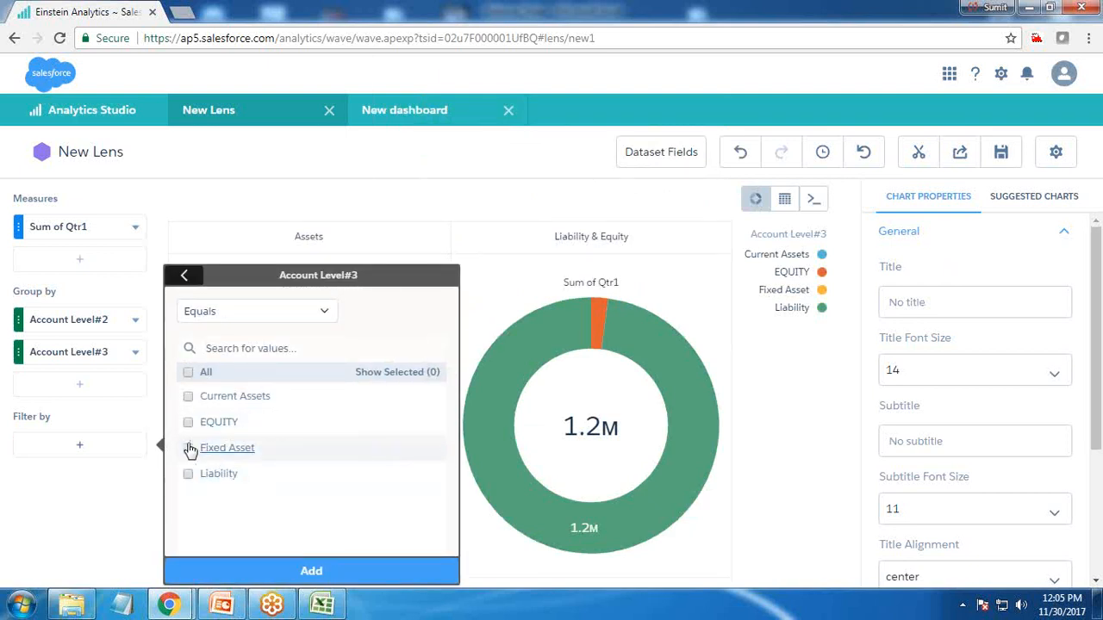
pyautogui.click(187, 397)
pyautogui.click(187, 450)
pyautogui.click(308, 572)
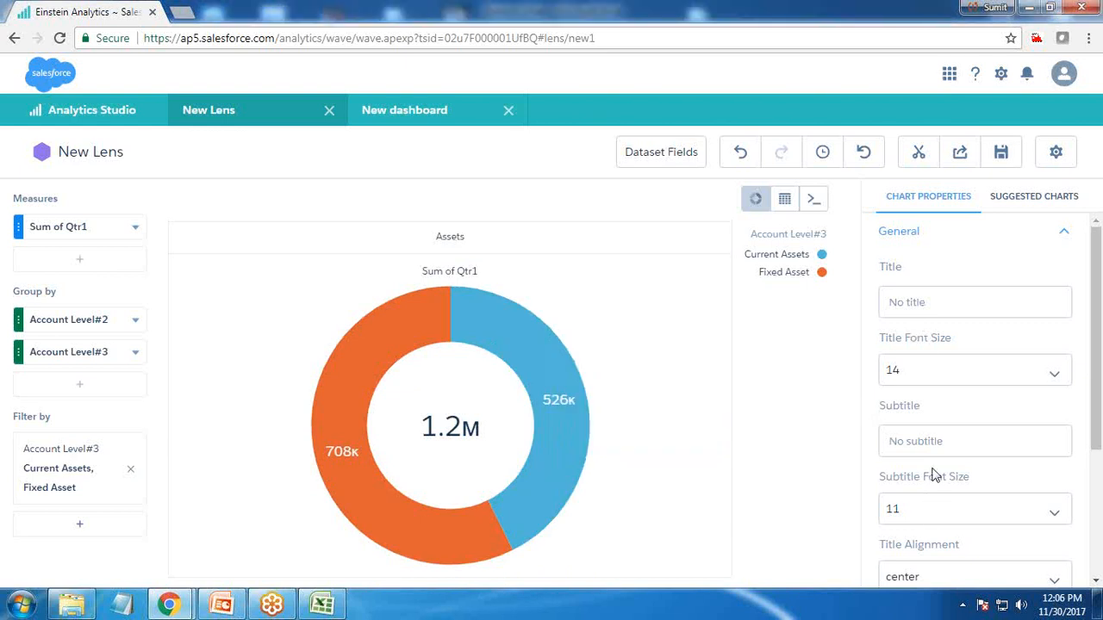
# Set the donut chart to show values as Percentage and turn off the measure title
pyautogui.scroll(-3, 935, 473)
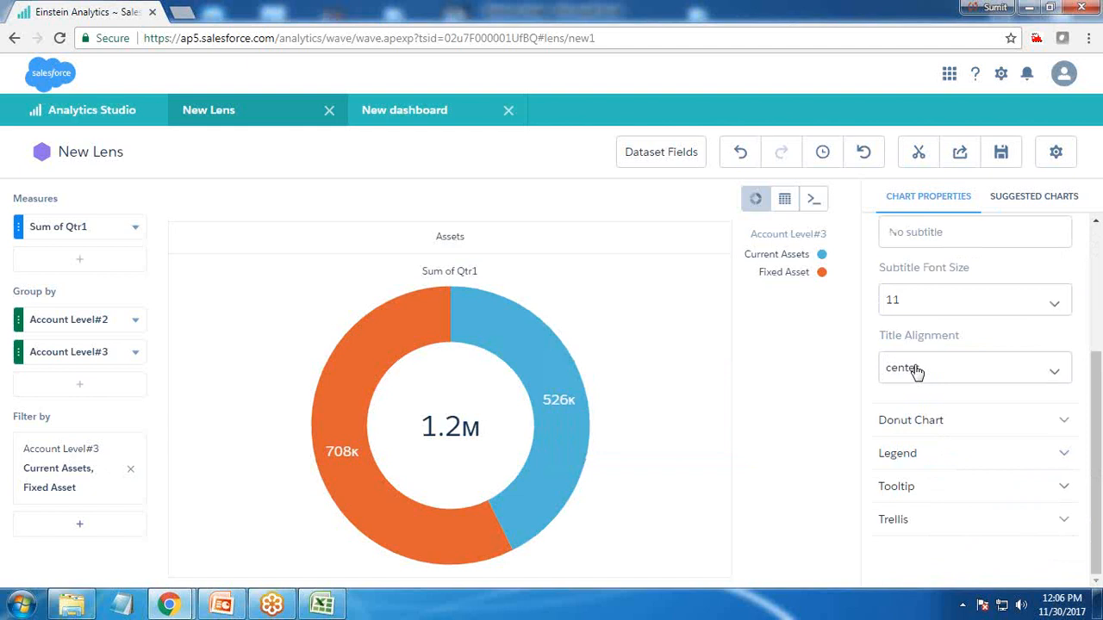
pyautogui.click(916, 420)
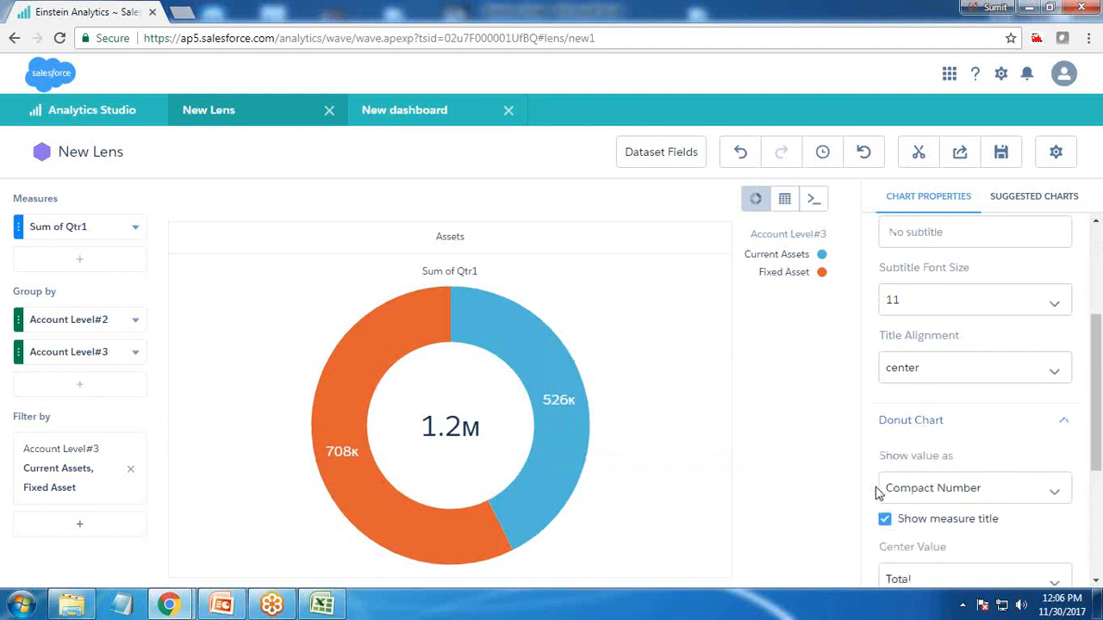
pyautogui.click(937, 493)
pyautogui.click(937, 492)
pyautogui.scroll(-1, 936, 492)
pyautogui.click(922, 409)
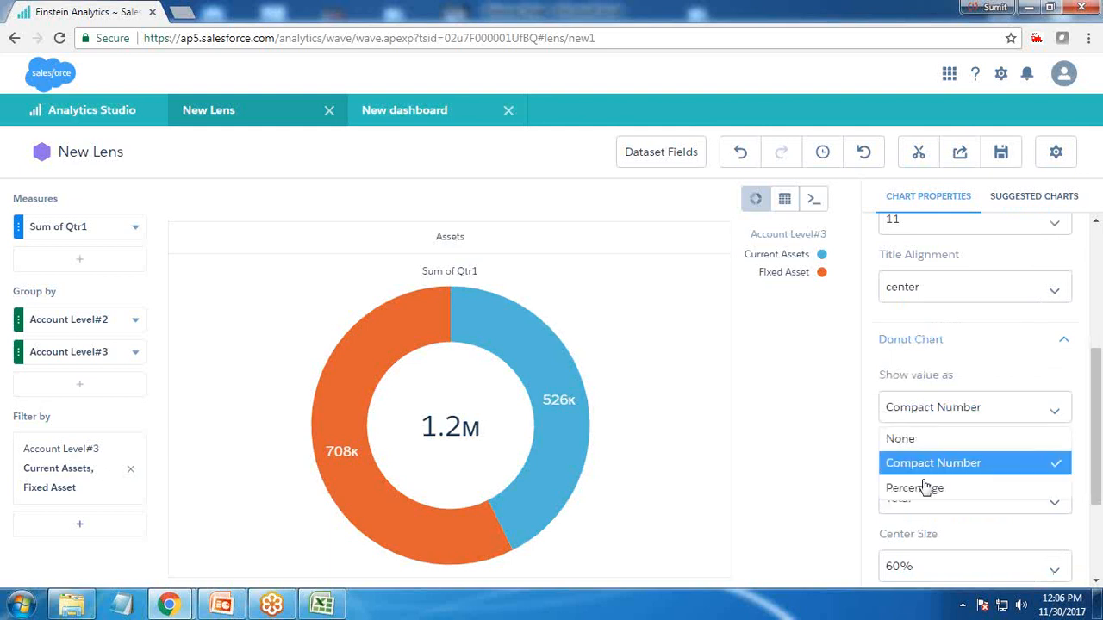
pyautogui.click(918, 489)
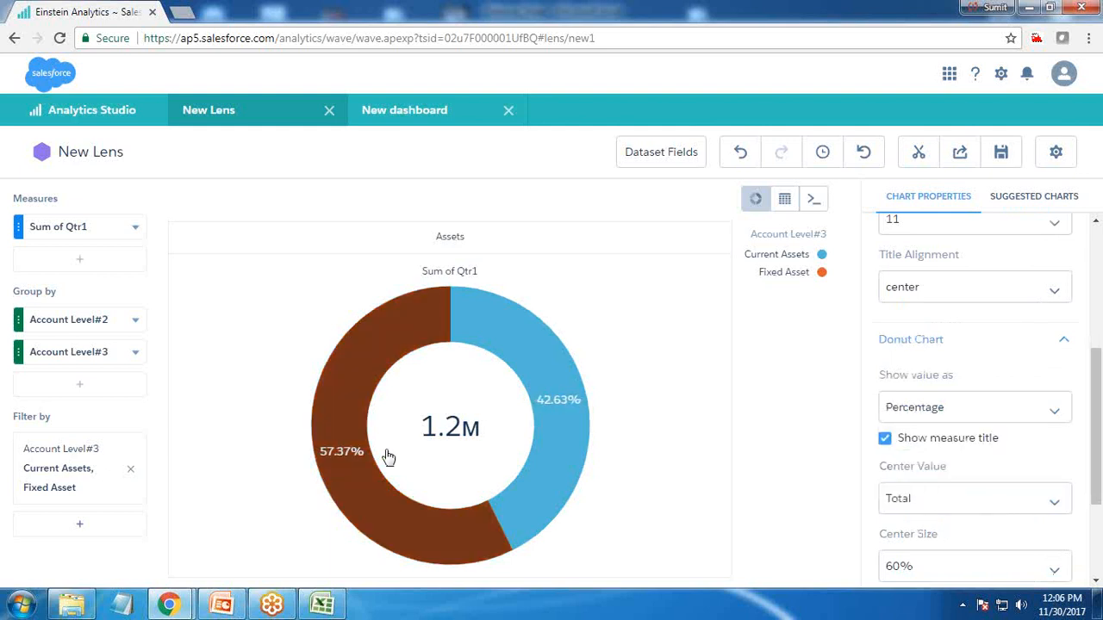
pyautogui.click(885, 440)
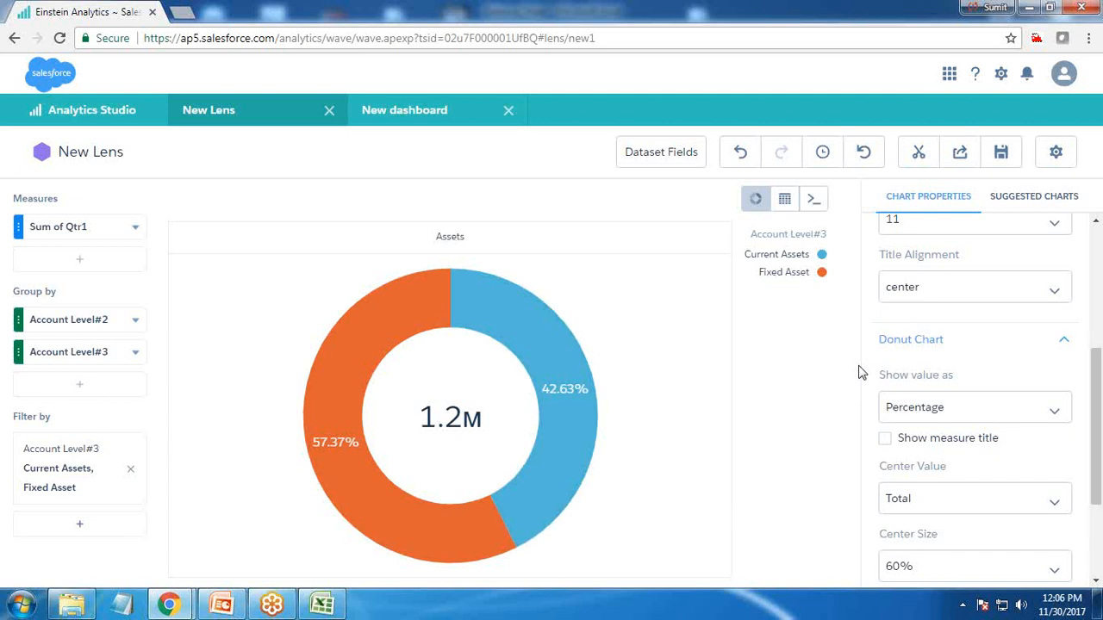
# Try donut center sizes of 40%, 50% and 60%
pyautogui.scroll(-3, 943, 423)
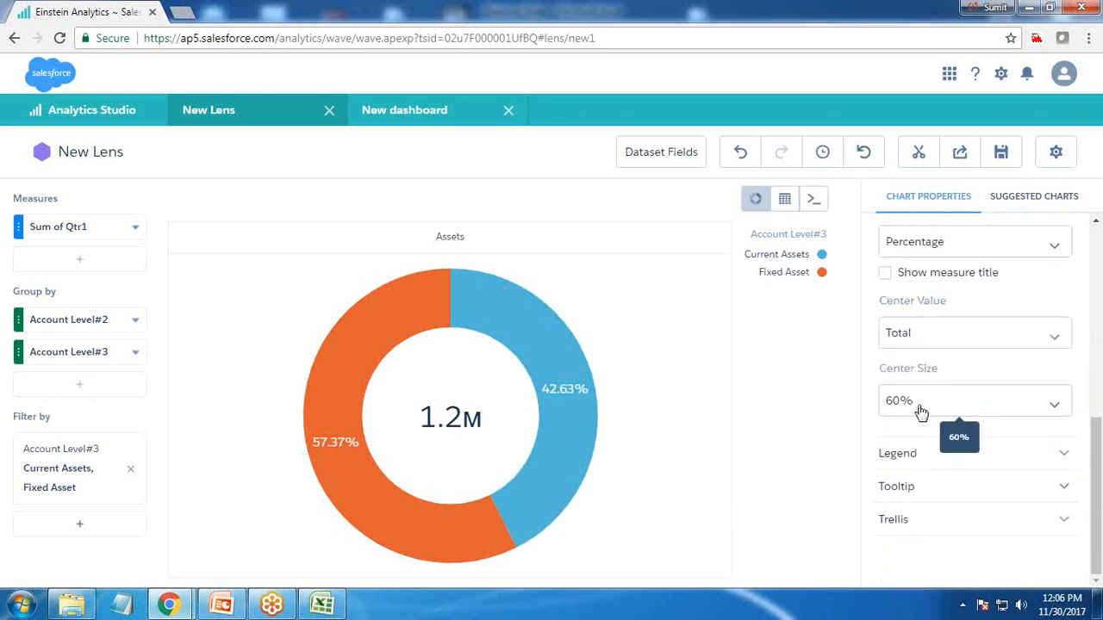
pyautogui.click(920, 412)
pyautogui.click(906, 527)
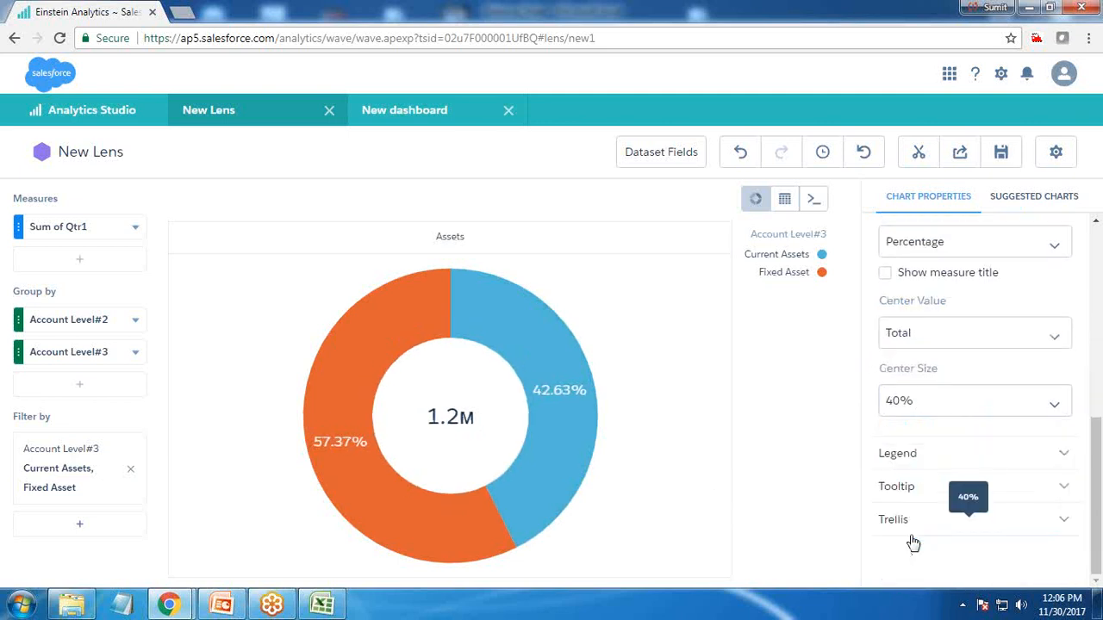
pyautogui.click(906, 405)
pyautogui.click(899, 554)
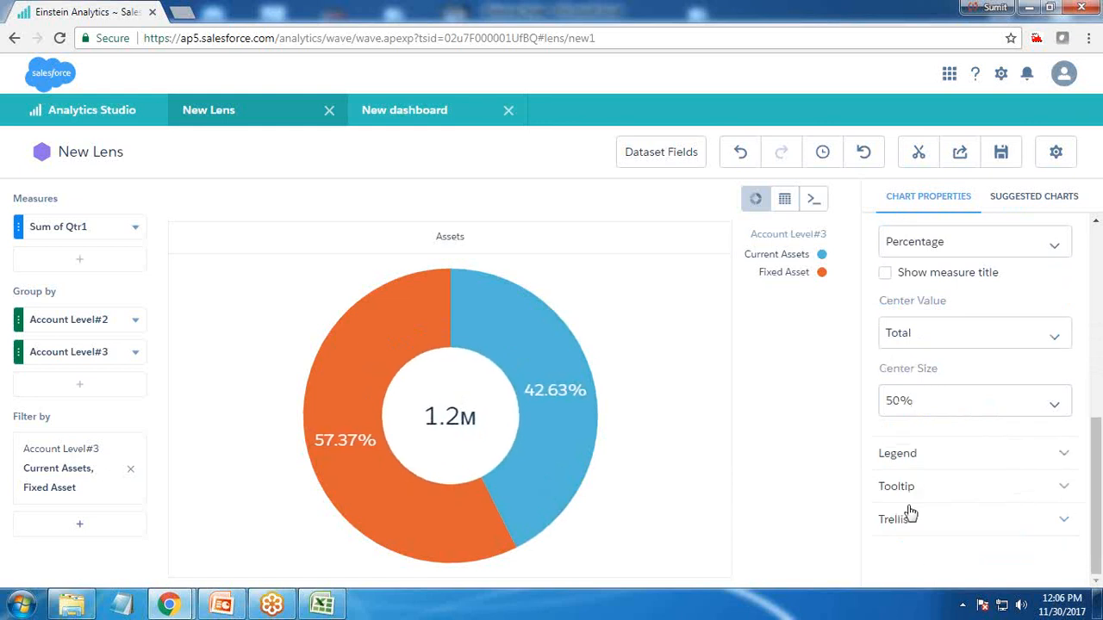
pyautogui.click(920, 405)
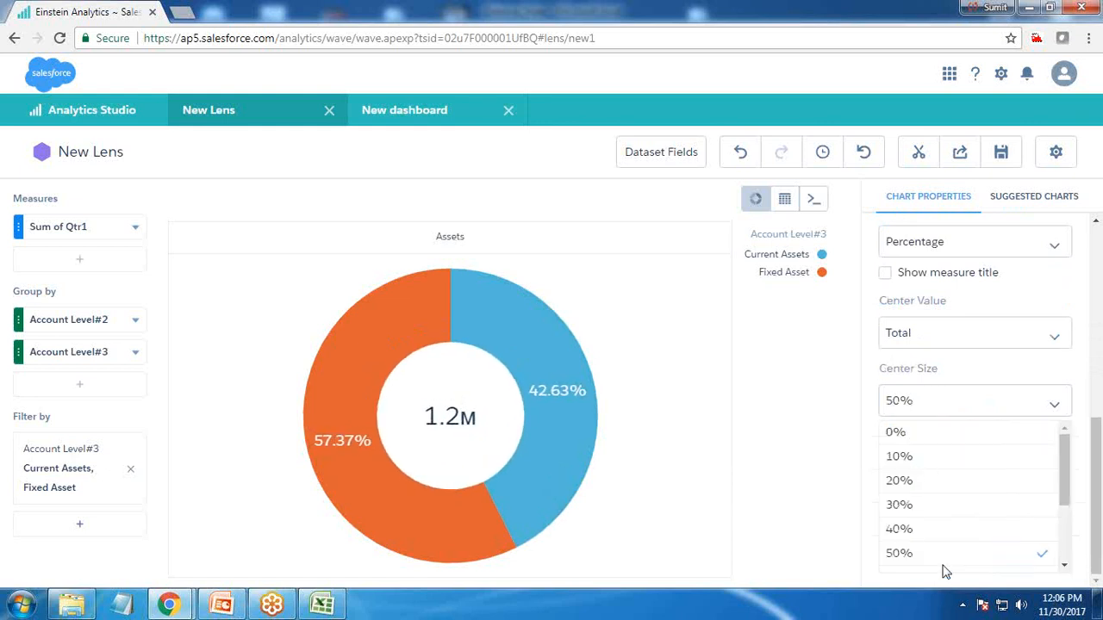
pyautogui.scroll(-1, 916, 512)
pyautogui.click(907, 497)
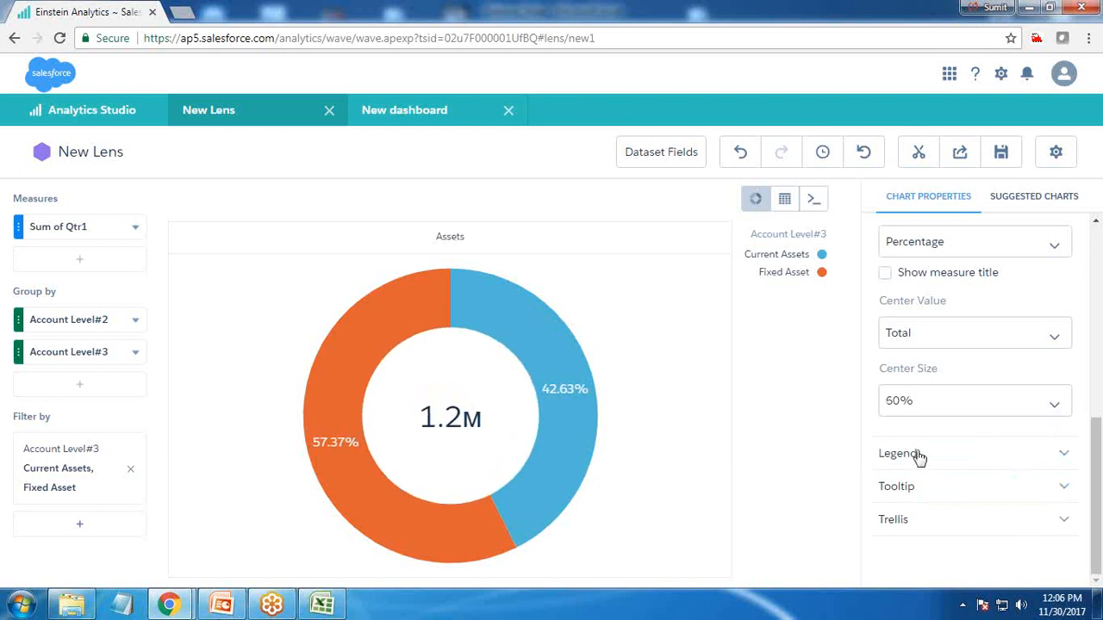
# Set the legend position to bottom-center
pyautogui.click(887, 453)
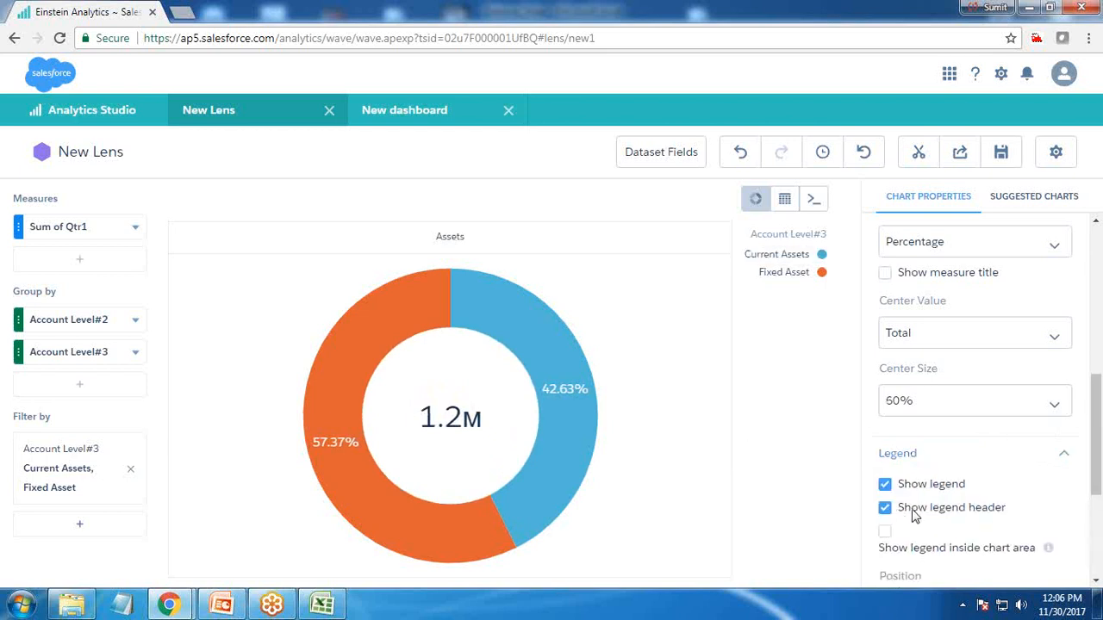
pyautogui.scroll(-1, 915, 514)
pyautogui.click(924, 543)
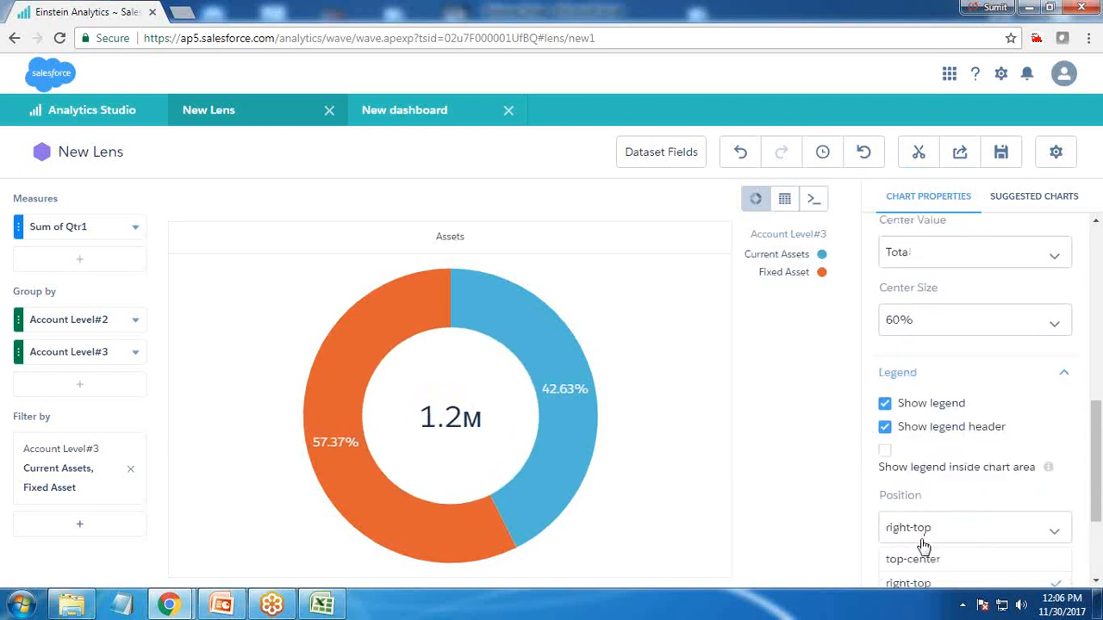
pyautogui.scroll(-2, 913, 555)
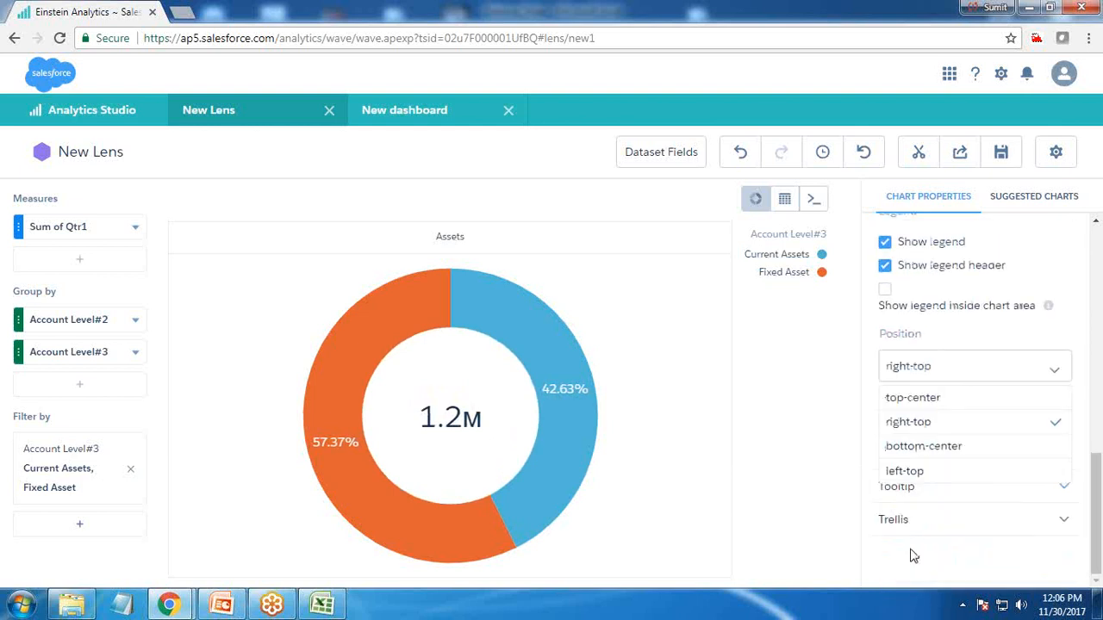
pyautogui.click(922, 448)
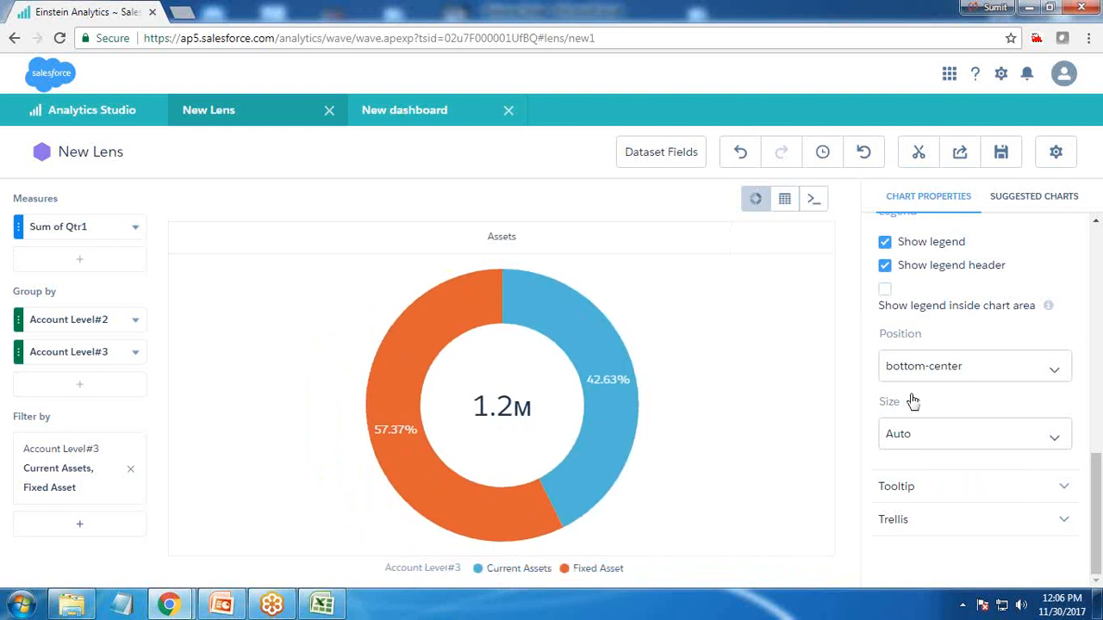
# Hide the legend header
pyautogui.scroll(1, 939, 450)
pyautogui.click(884, 348)
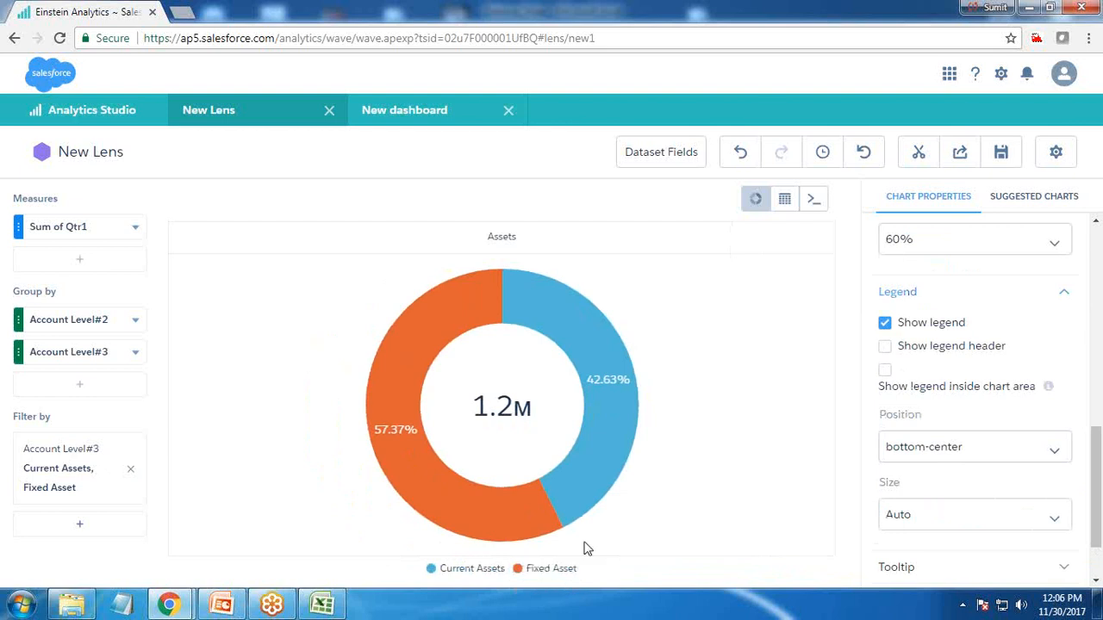
pyautogui.scroll(7, 926, 353)
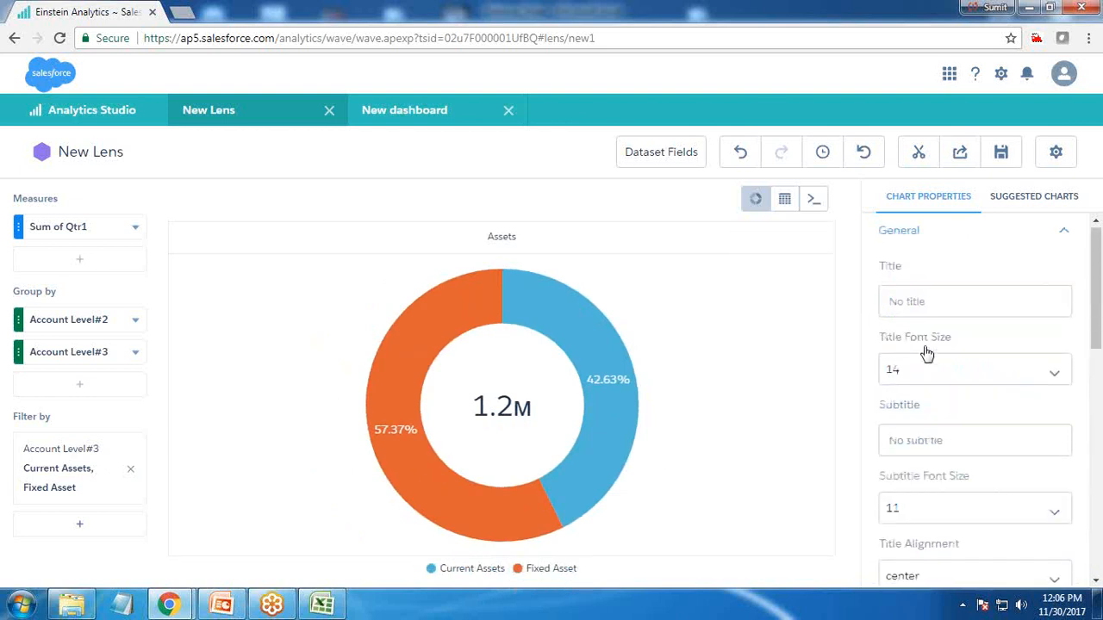
# Enter the chart title Asset Calculation for Qtr1, then clear the title again
pyautogui.click(913, 304)
pyautogui.write('Assert')
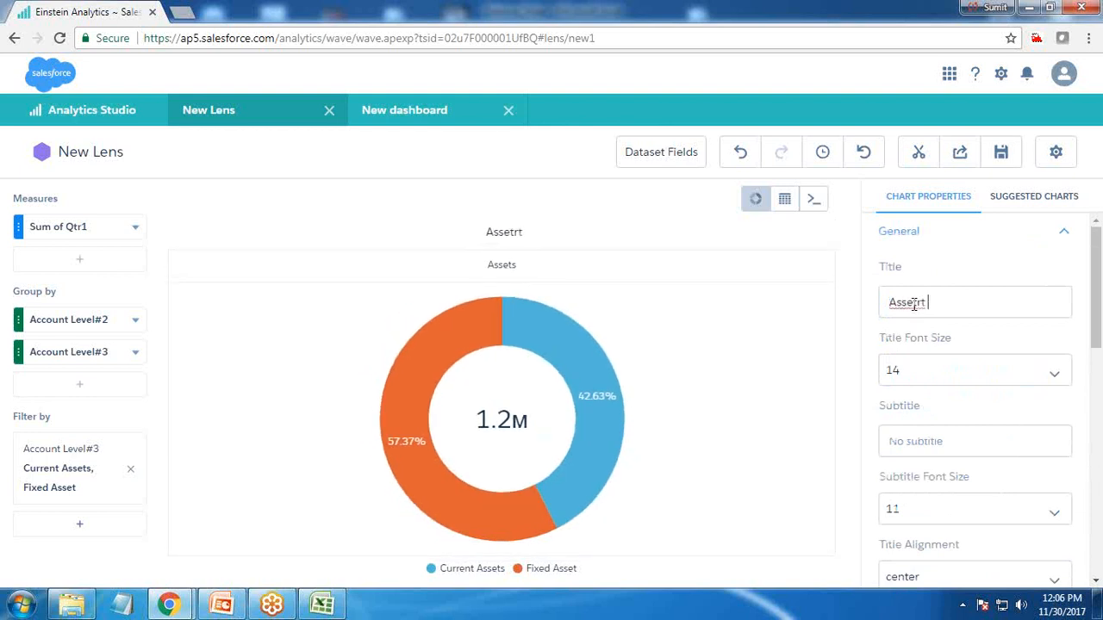
pyautogui.press('BackSpace')
pyautogui.press('BackSpace')
pyautogui.write('Calculation for ')
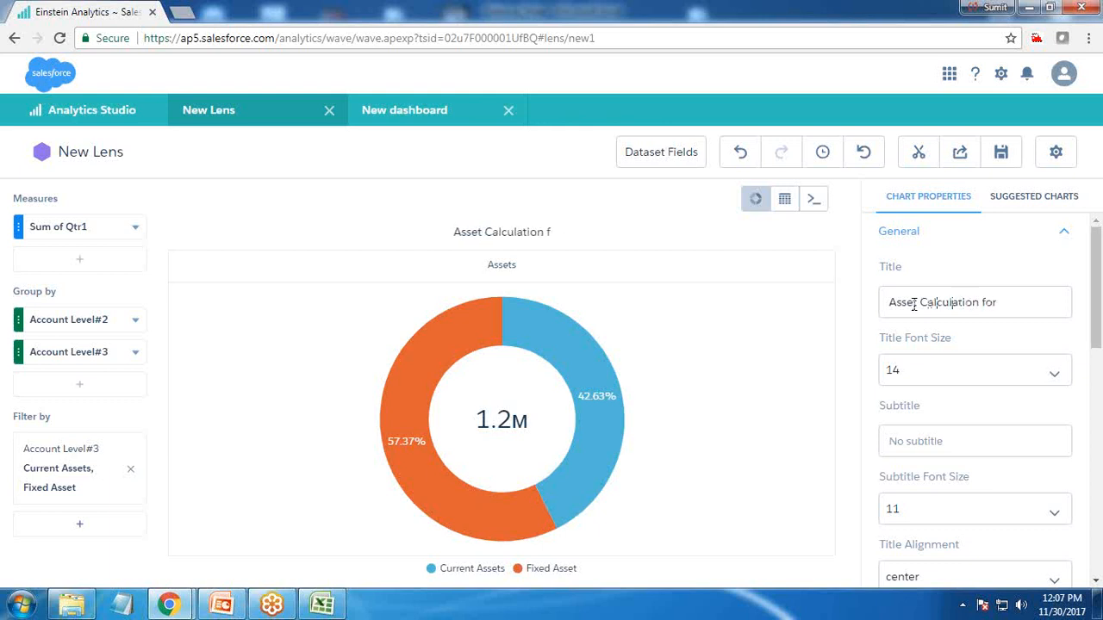
pyautogui.write('Qtr1')
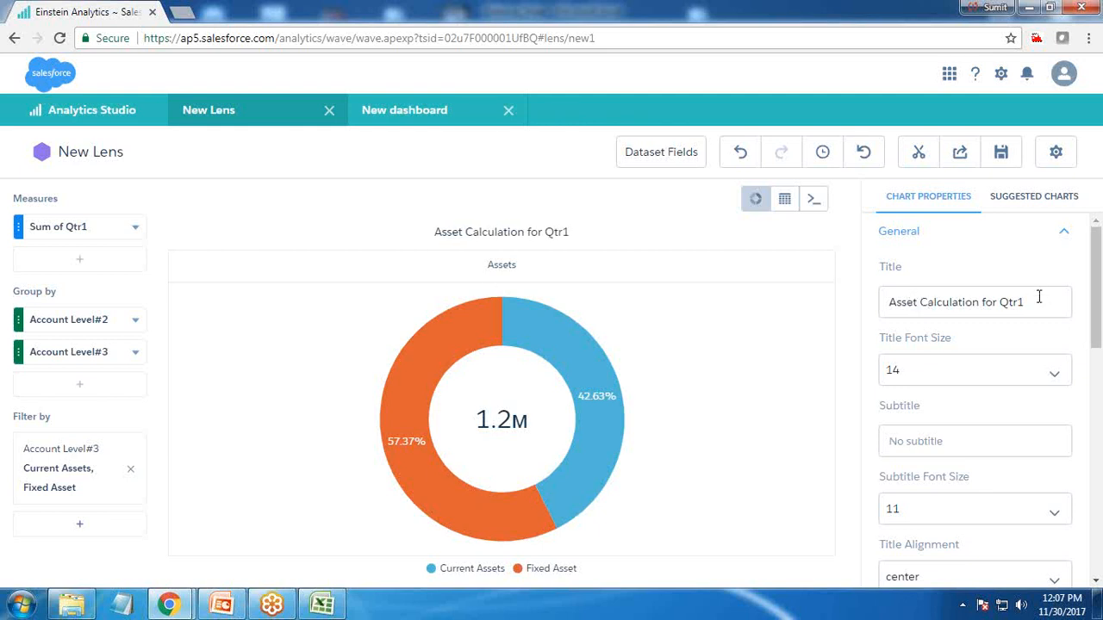
pyautogui.moveTo(1039, 296); pyautogui.dragTo(890, 301)
pyautogui.press('BackSpace')
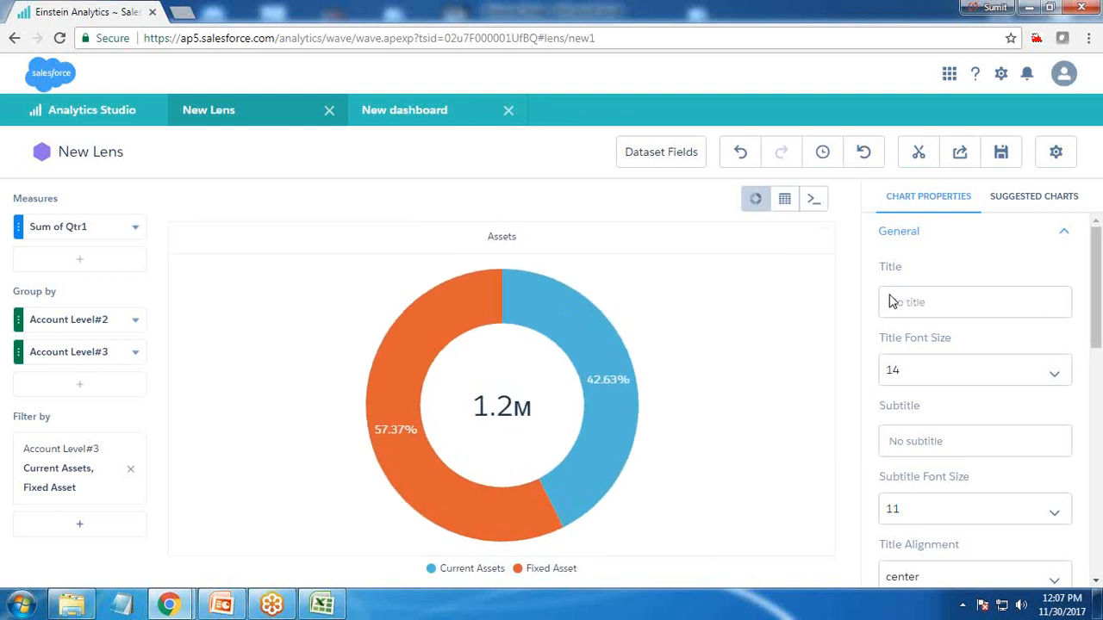
# Clip the Assets donut chart to the dashboard designer with the display label Step3
pyautogui.click(918, 153)
pyautogui.write('S')
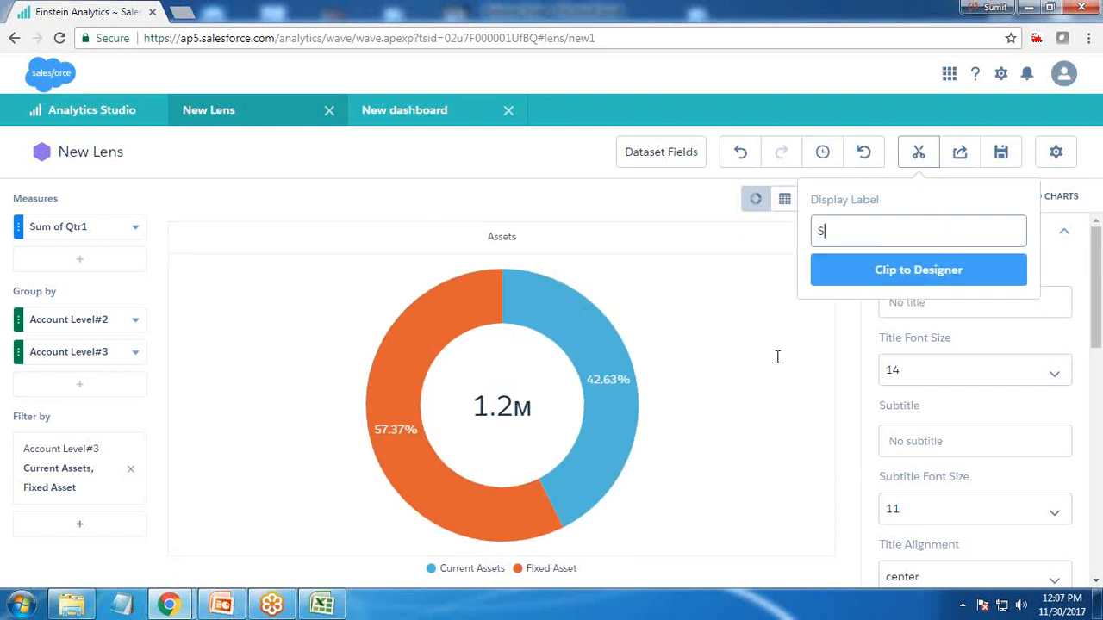
pyautogui.write('tep3')
pyautogui.press('Return')
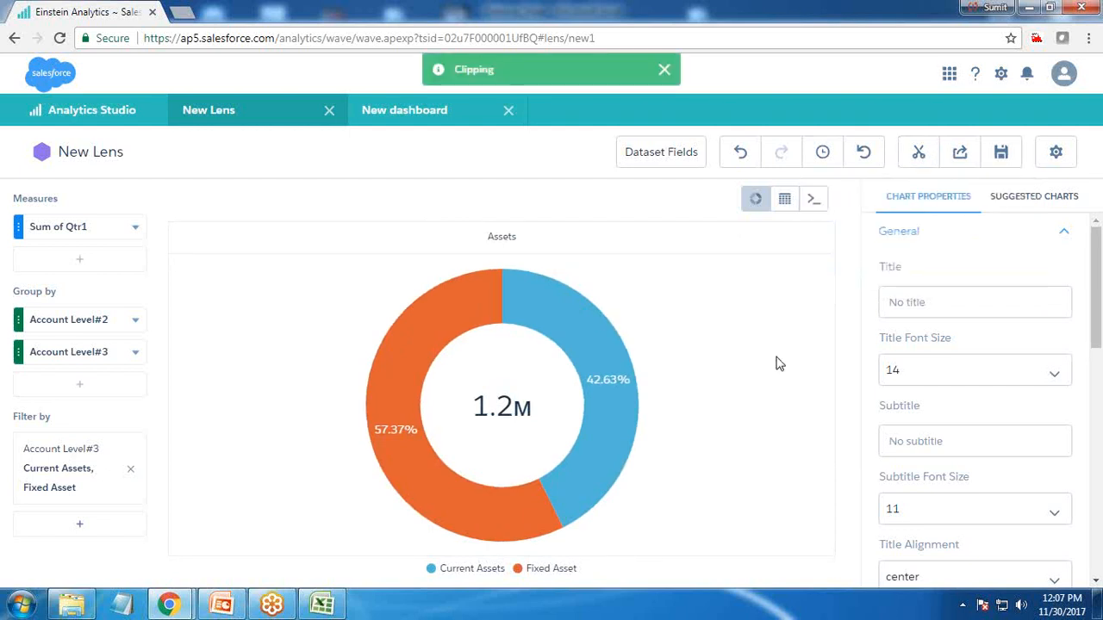
# Replace the lens filter with Account Level#3 equal to EQUITY and Liability
pyautogui.click(399, 114)
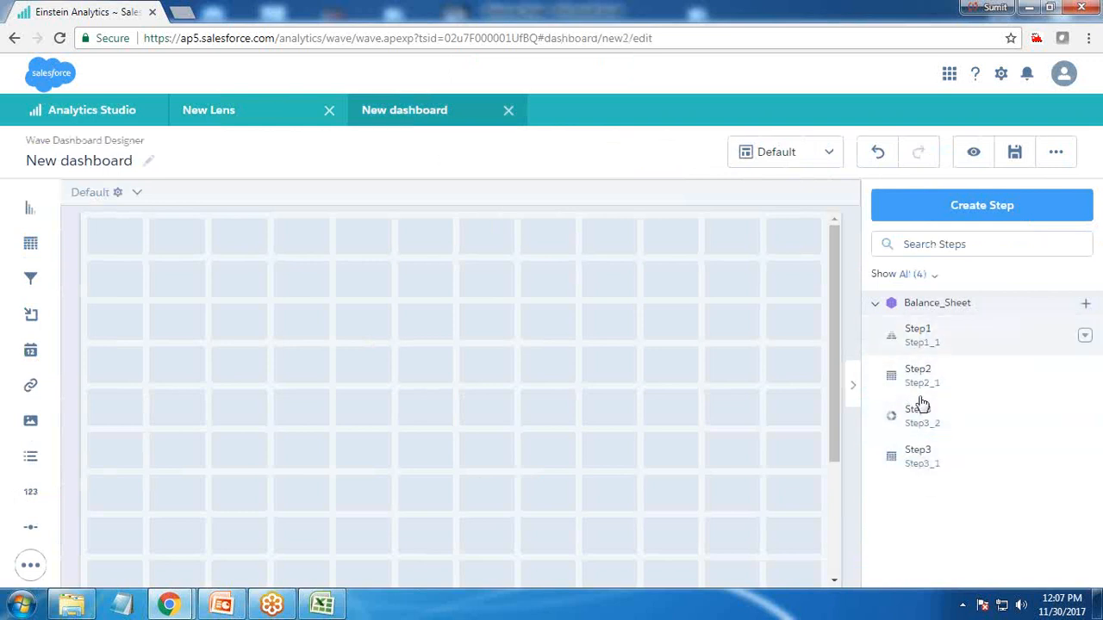
pyautogui.click(250, 110)
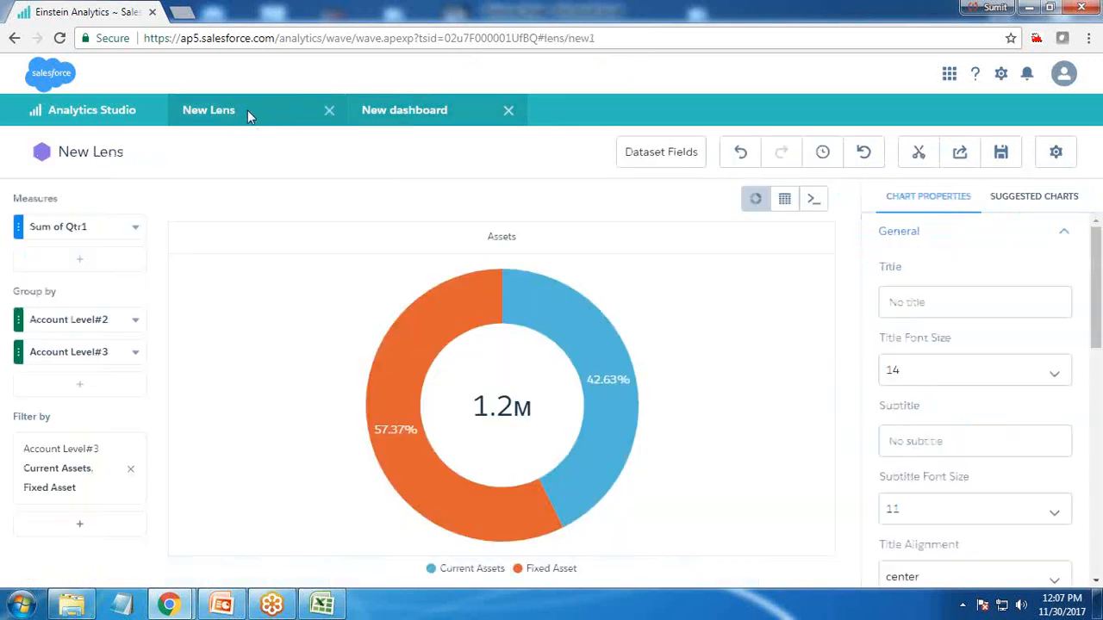
pyautogui.click(131, 472)
pyautogui.click(80, 444)
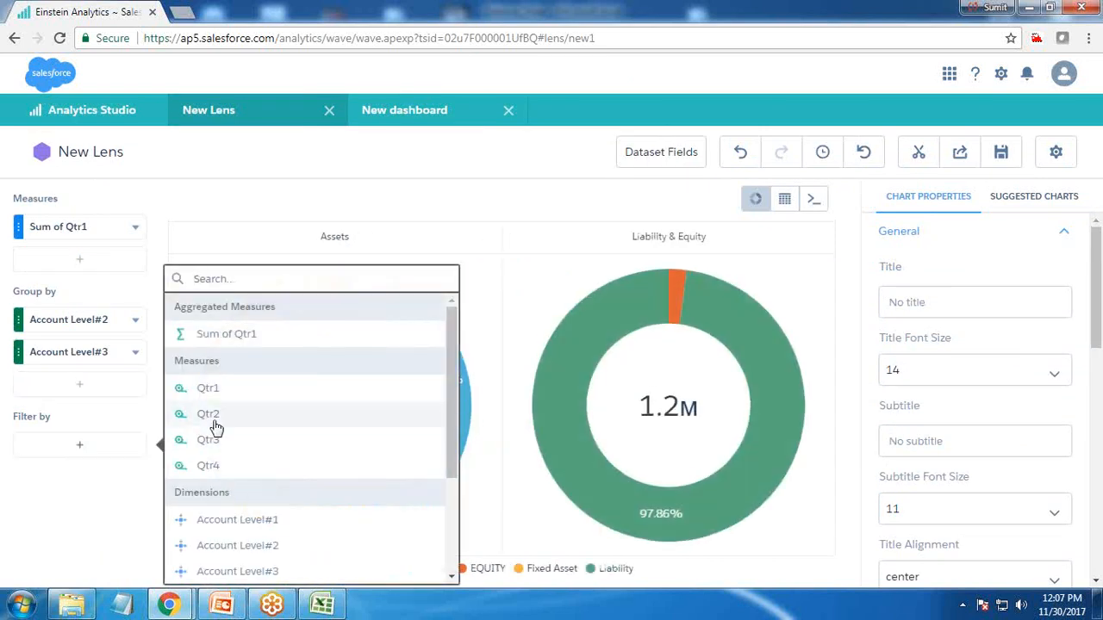
pyautogui.click(238, 570)
pyautogui.click(188, 422)
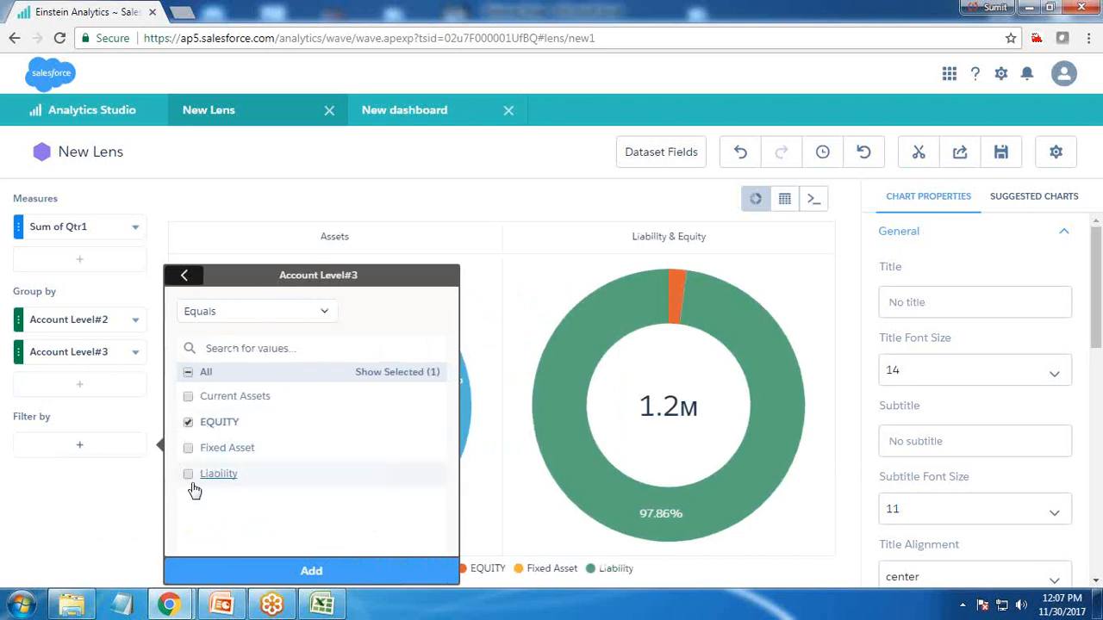
pyautogui.click(302, 570)
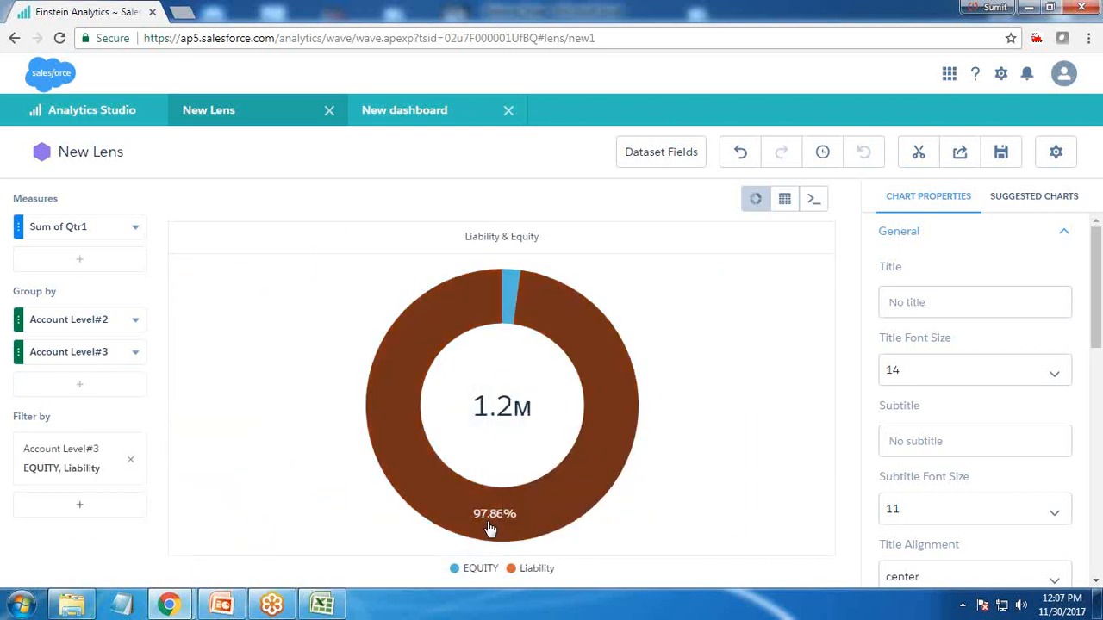
# Try donut center sizes of 50% and 60% and toggle the measure title on and off
pyautogui.moveTo(513, 289)
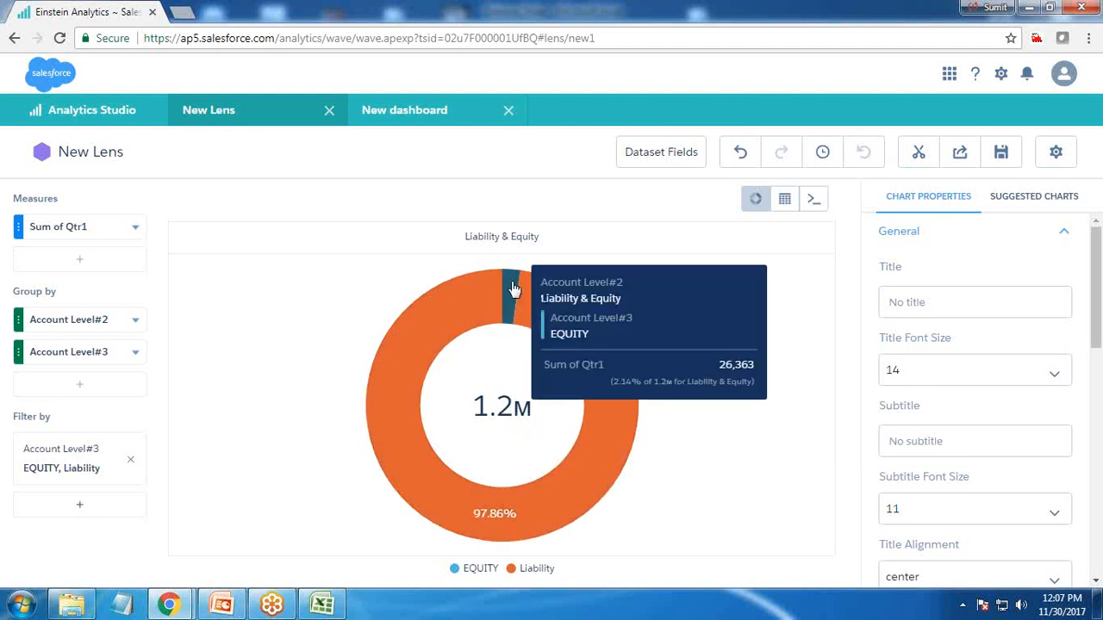
pyautogui.scroll(-6, 979, 534)
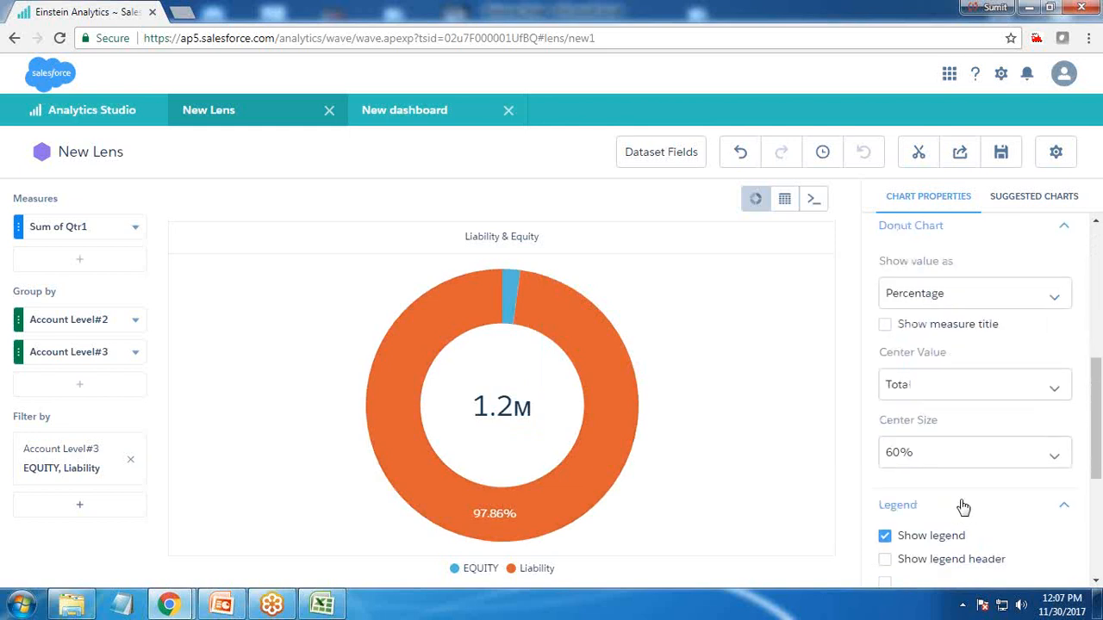
pyautogui.click(930, 373)
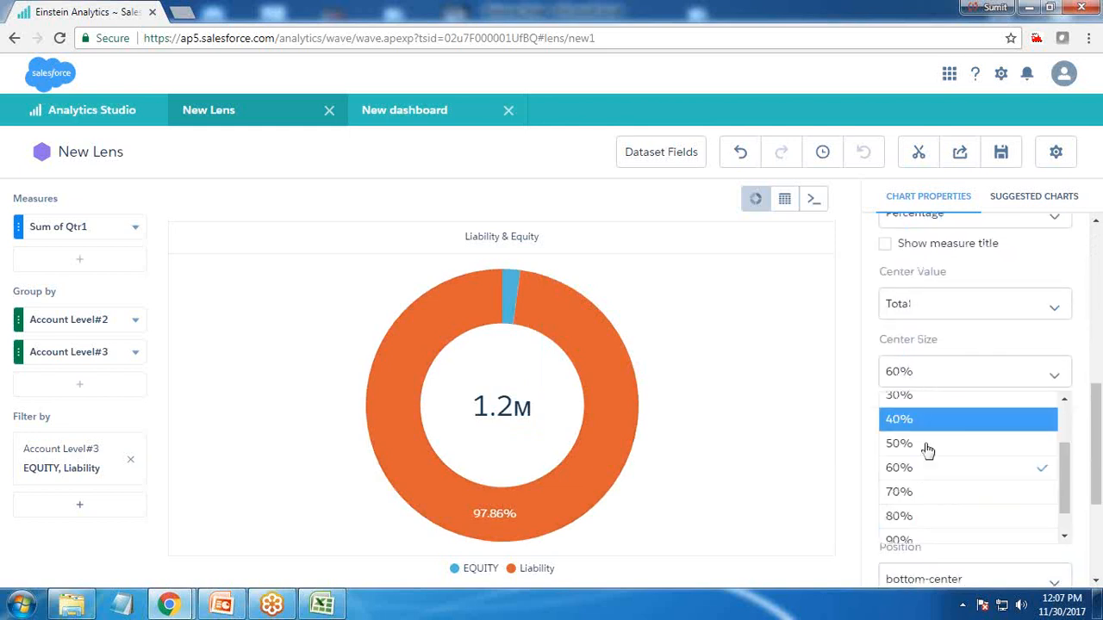
pyautogui.click(911, 445)
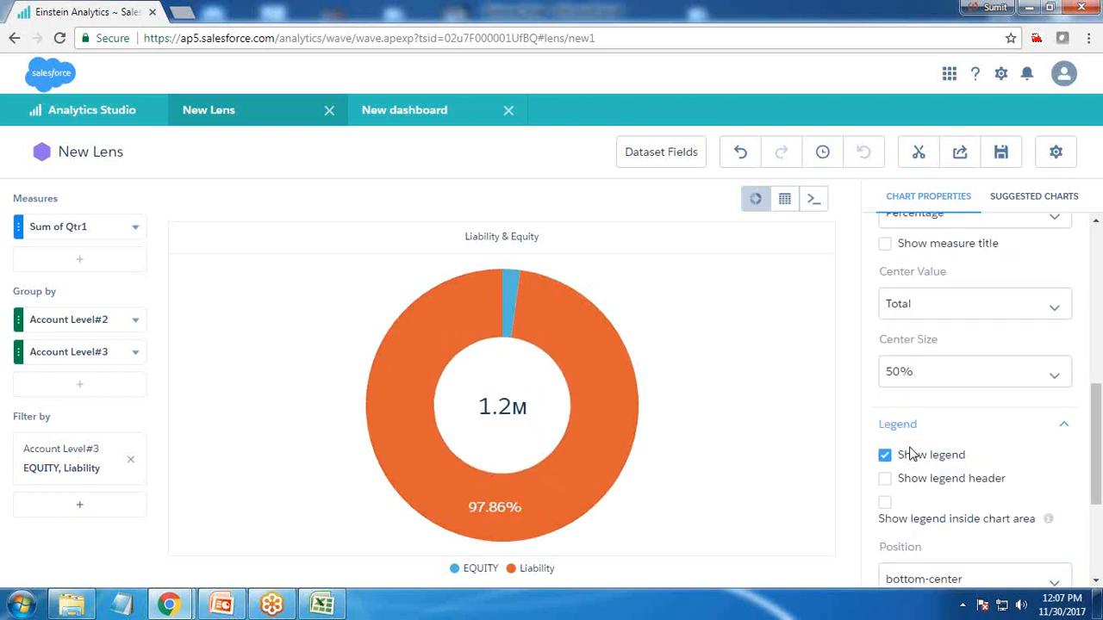
pyautogui.click(930, 371)
pyautogui.click(915, 467)
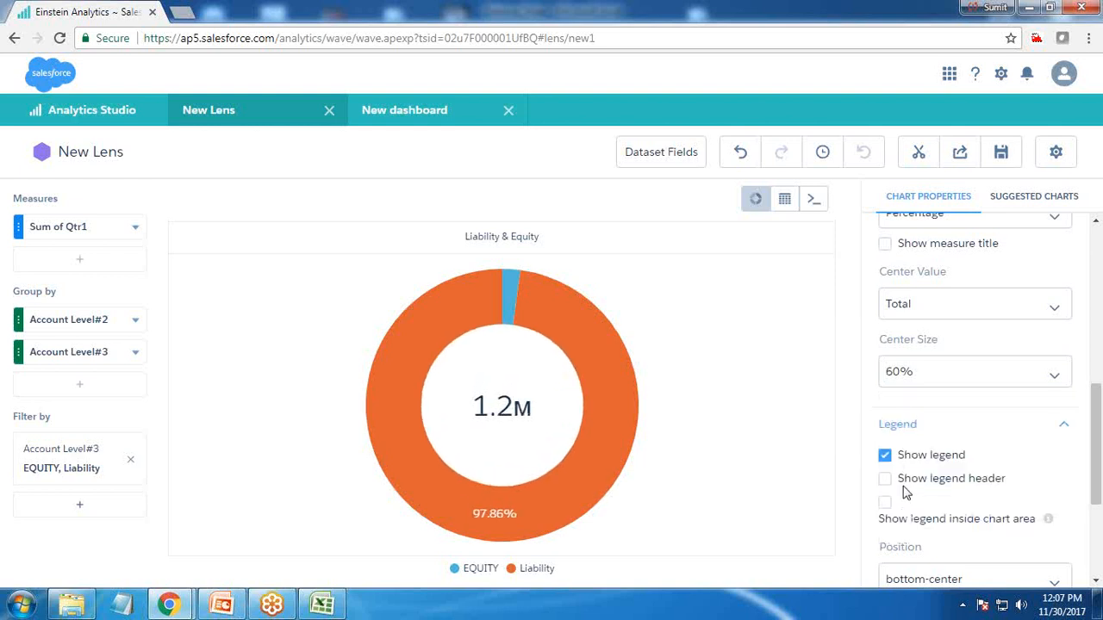
pyautogui.scroll(-1, 933, 489)
pyautogui.scroll(-2, 931, 489)
pyautogui.scroll(3, 930, 490)
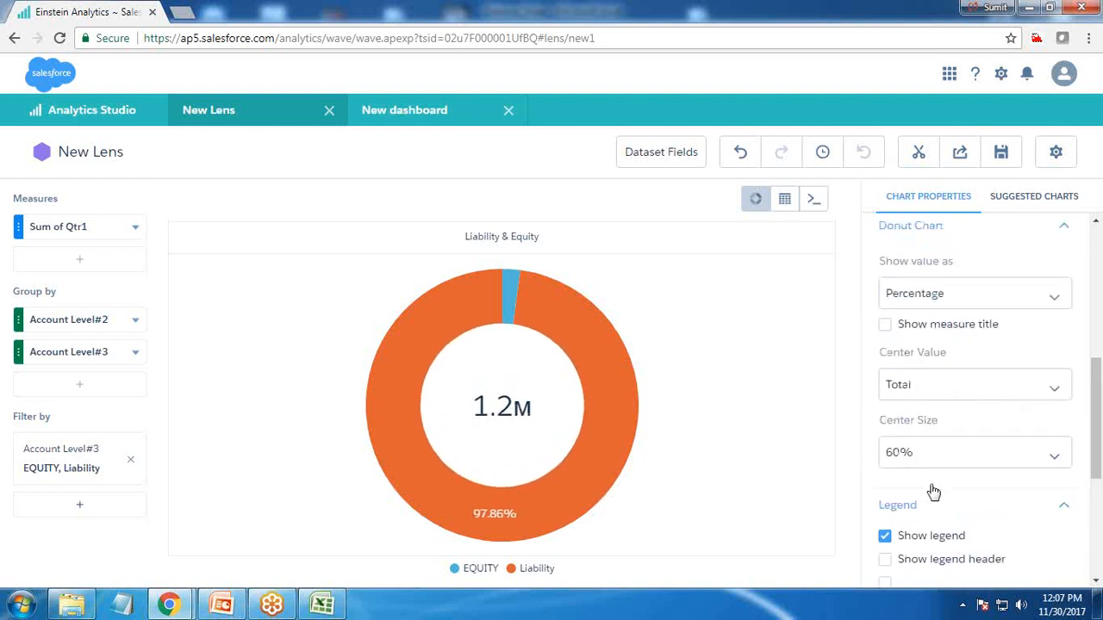
pyautogui.scroll(2, 956, 445)
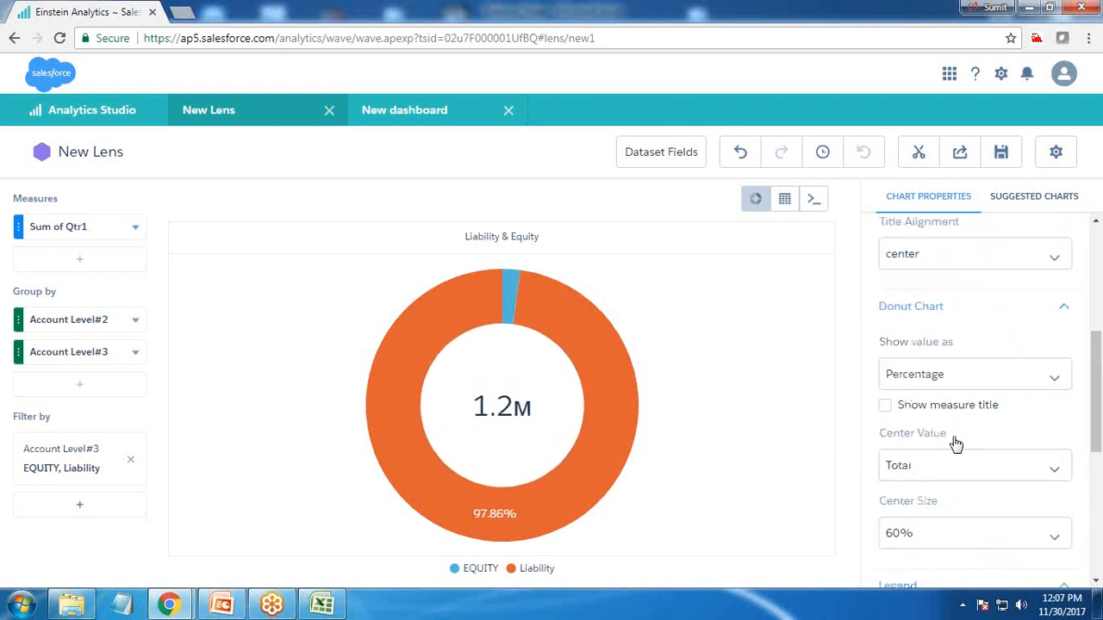
pyautogui.click(886, 406)
pyautogui.click(886, 406)
pyautogui.click(896, 455)
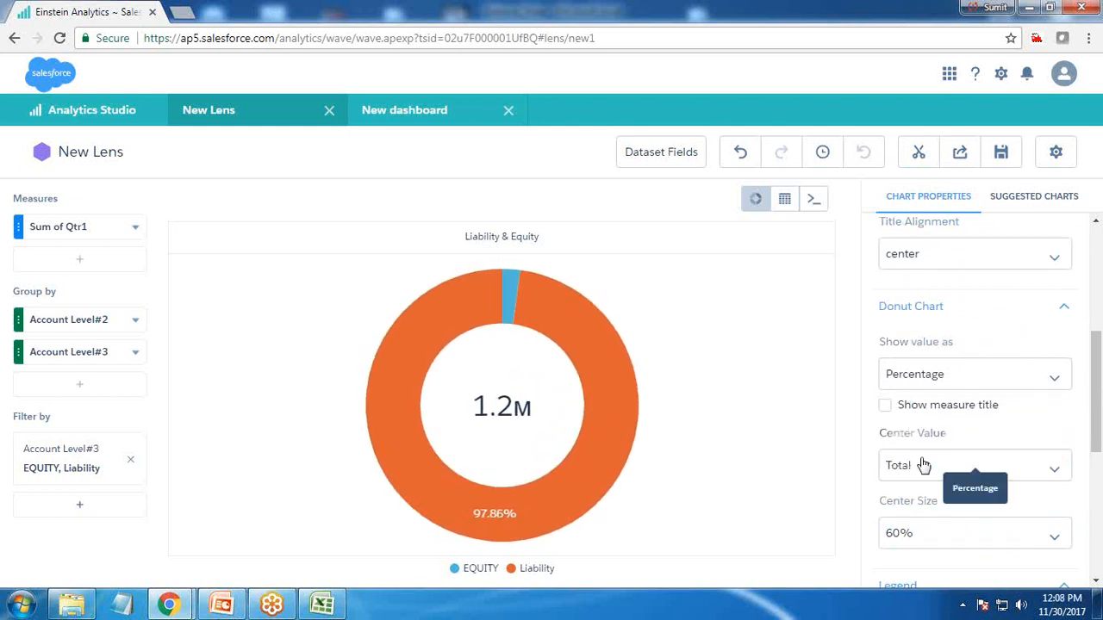
pyautogui.scroll(-5, 960, 483)
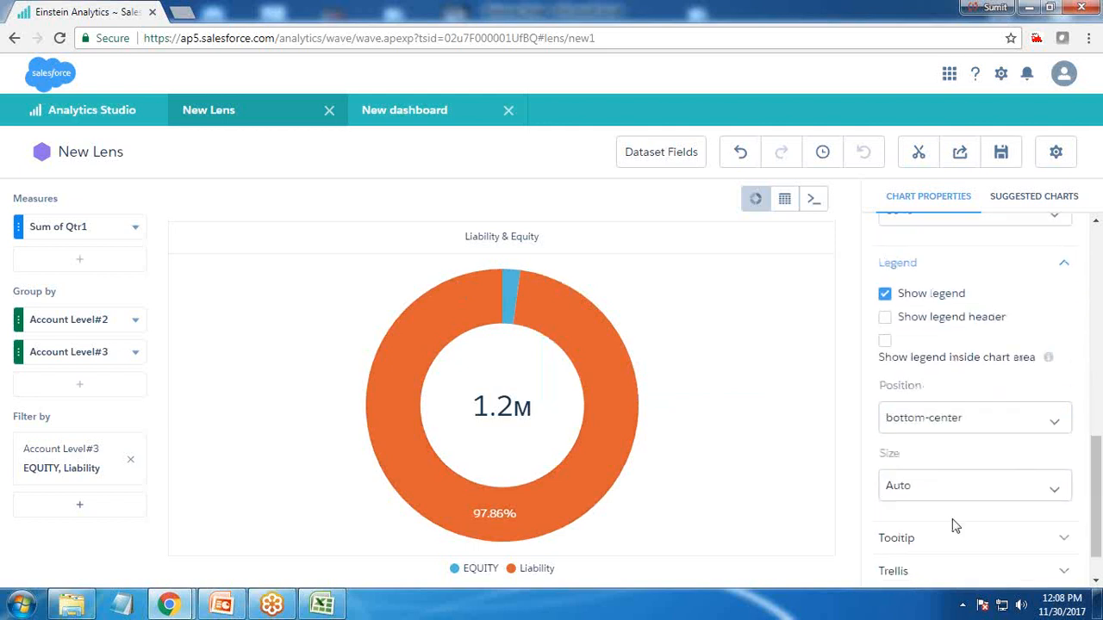
pyautogui.moveTo(599, 362)
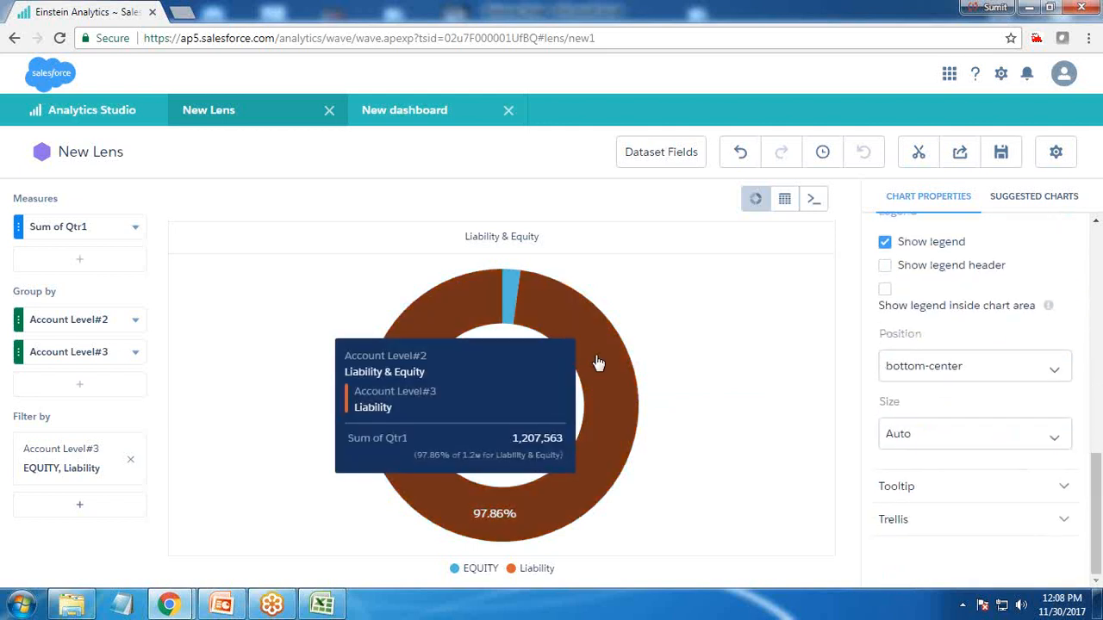
# Clip the Liability & Equity donut chart to the designer with the display label Step4
pyautogui.click(919, 155)
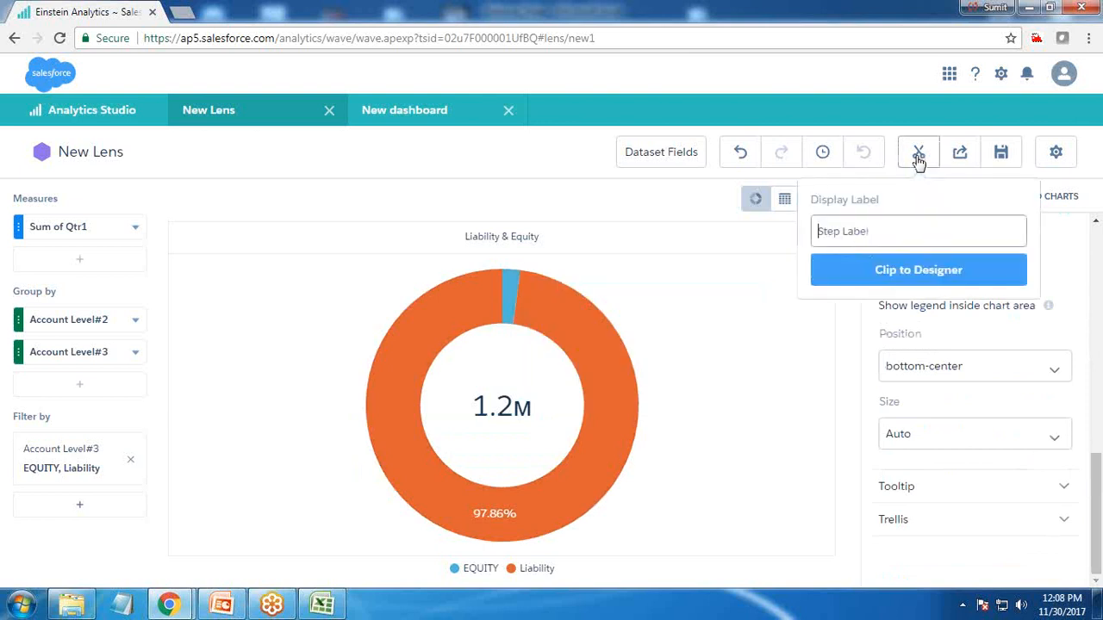
pyautogui.write('Step4')
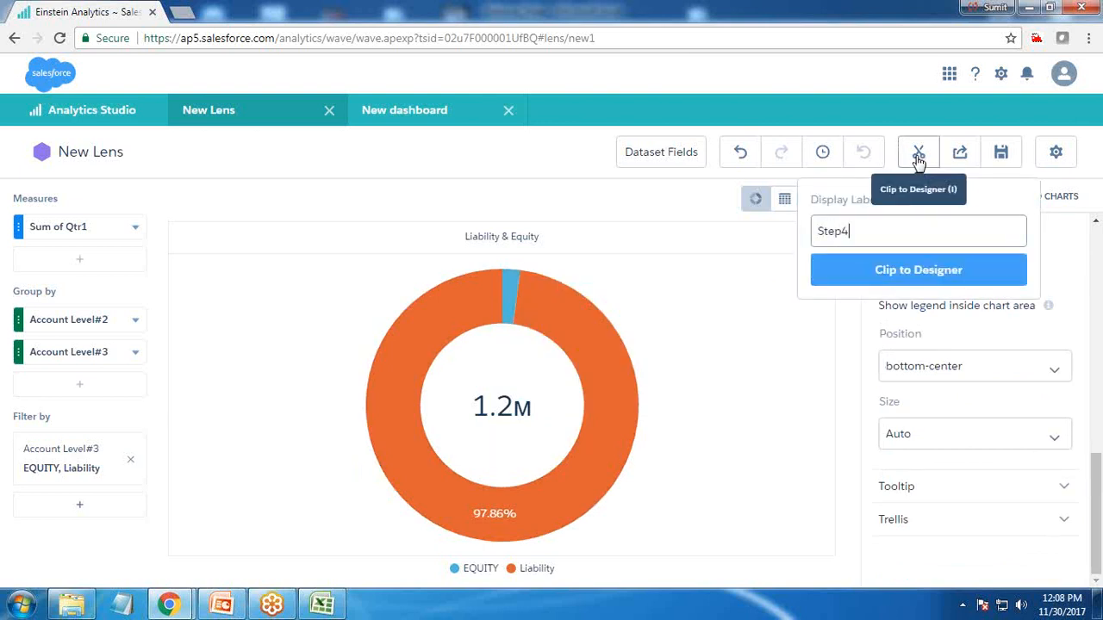
pyautogui.click(904, 269)
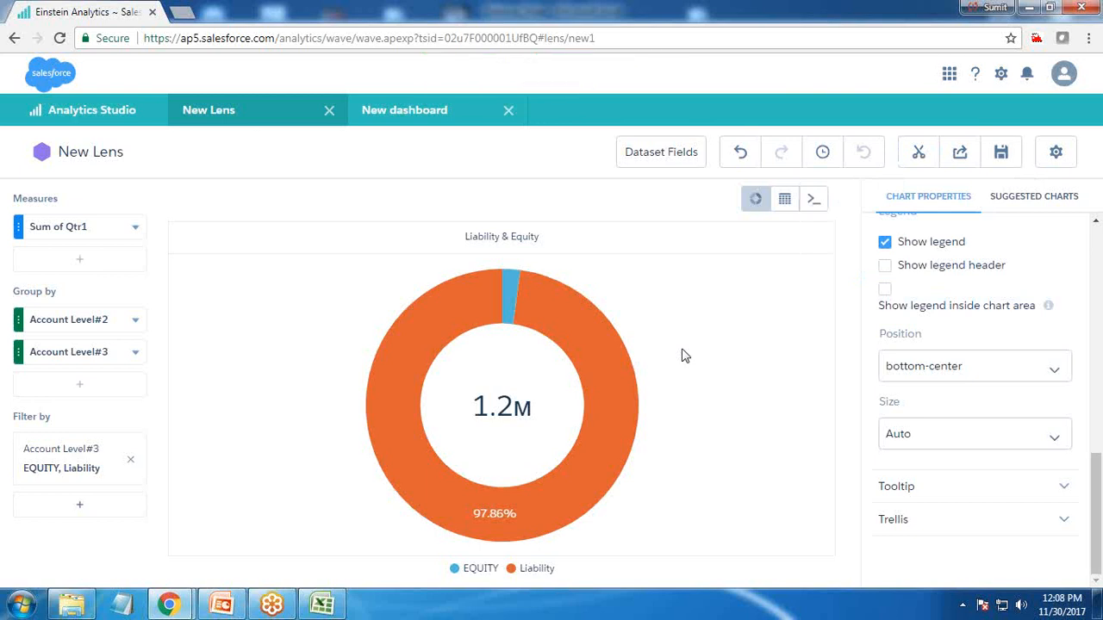
# Place the Step1 bar chart on the dashboard canvas in the upper-left area
pyautogui.click(420, 112)
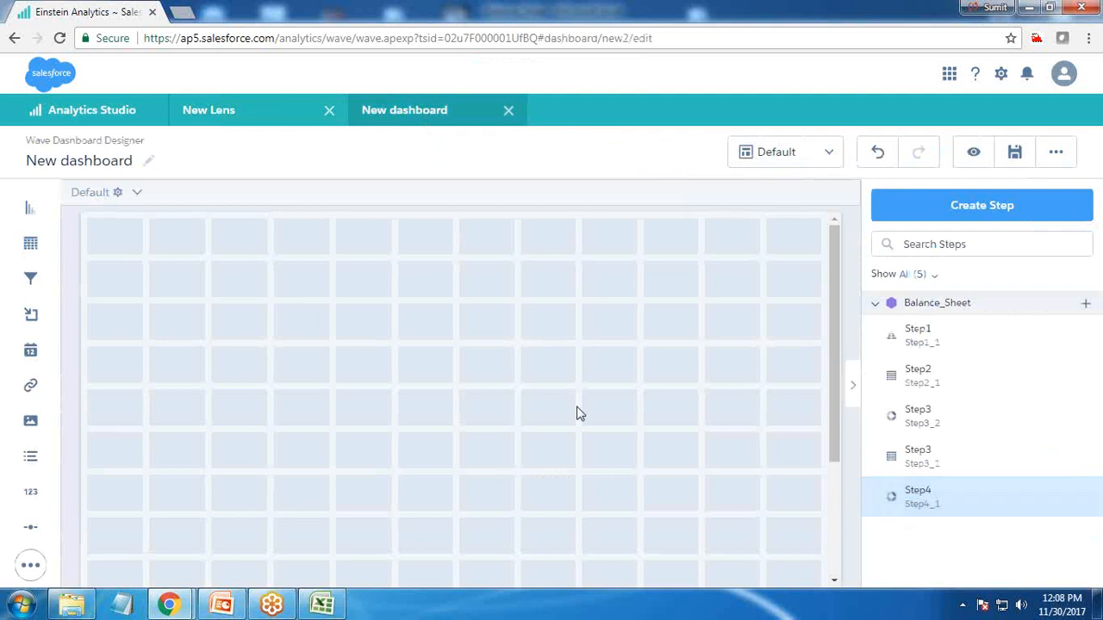
pyautogui.moveTo(911, 338); pyautogui.dragTo(356, 523)
pyautogui.moveTo(270, 456); pyautogui.dragTo(241, 411)
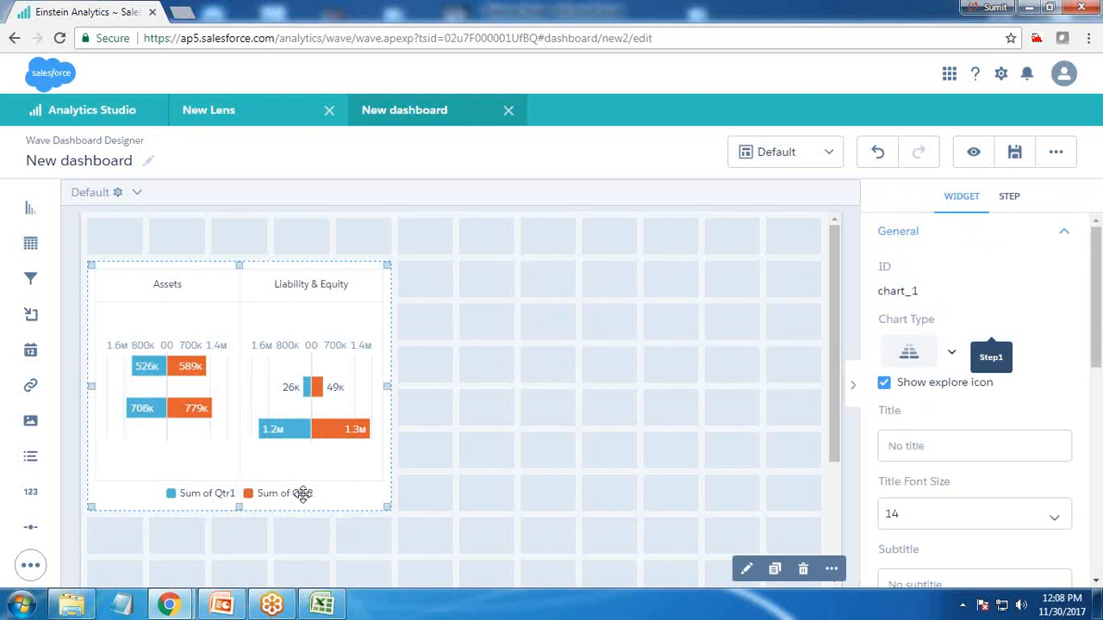
# Add the Step2 table widget below the bar chart and resize it to fit the table
pyautogui.click(608, 412)
pyautogui.moveTo(921, 368); pyautogui.dragTo(584, 354)
pyautogui.moveTo(573, 421); pyautogui.dragTo(784, 474)
pyautogui.scroll(-1, 511, 472)
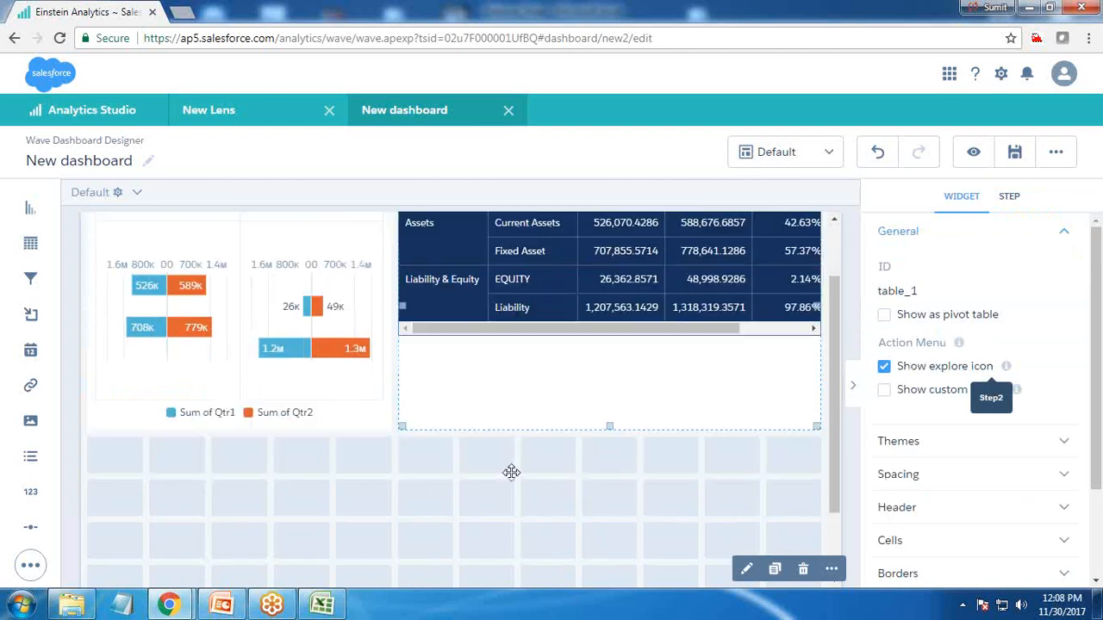
pyautogui.scroll(-1, 603, 414)
pyautogui.scroll(1, 608, 453)
pyautogui.moveTo(509, 352); pyautogui.dragTo(273, 347)
pyautogui.moveTo(508, 490); pyautogui.dragTo(659, 460)
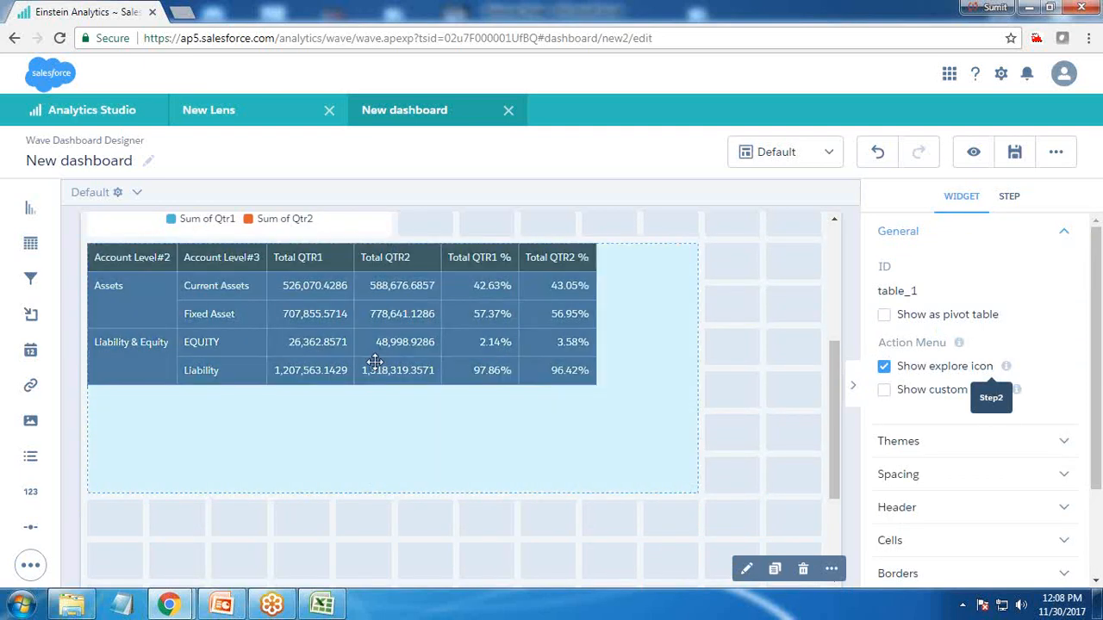
pyautogui.moveTo(388, 490); pyautogui.dragTo(390, 396)
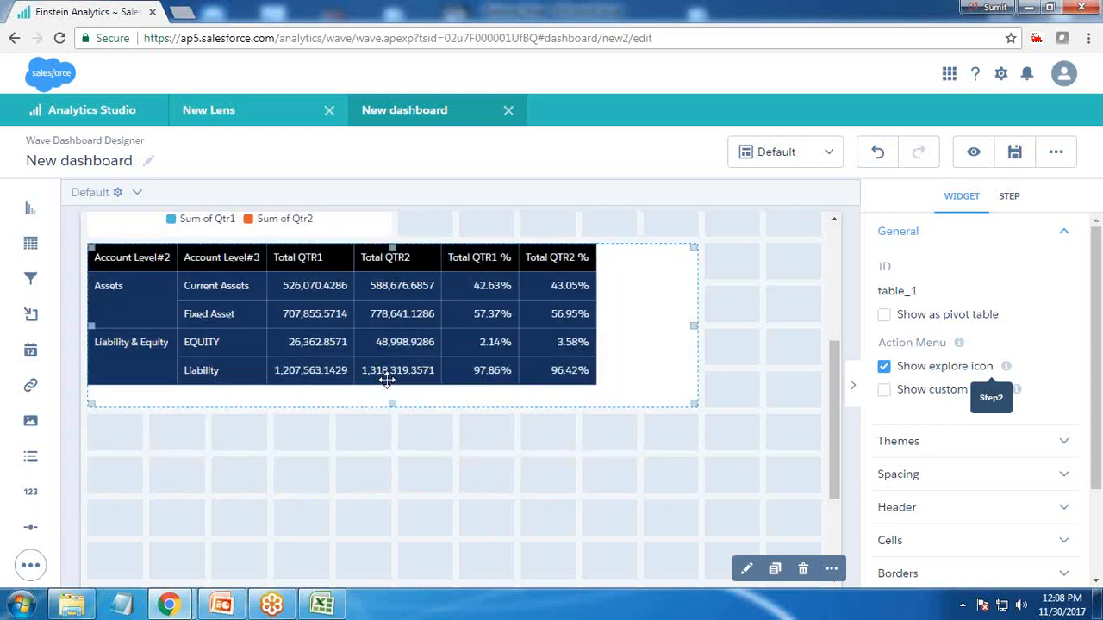
pyautogui.moveTo(694, 401); pyautogui.dragTo(617, 394)
# Add the Step3 Assets donut chart beside the bar chart and enlarge it
pyautogui.click(758, 491)
pyautogui.moveTo(916, 428); pyautogui.dragTo(659, 293)
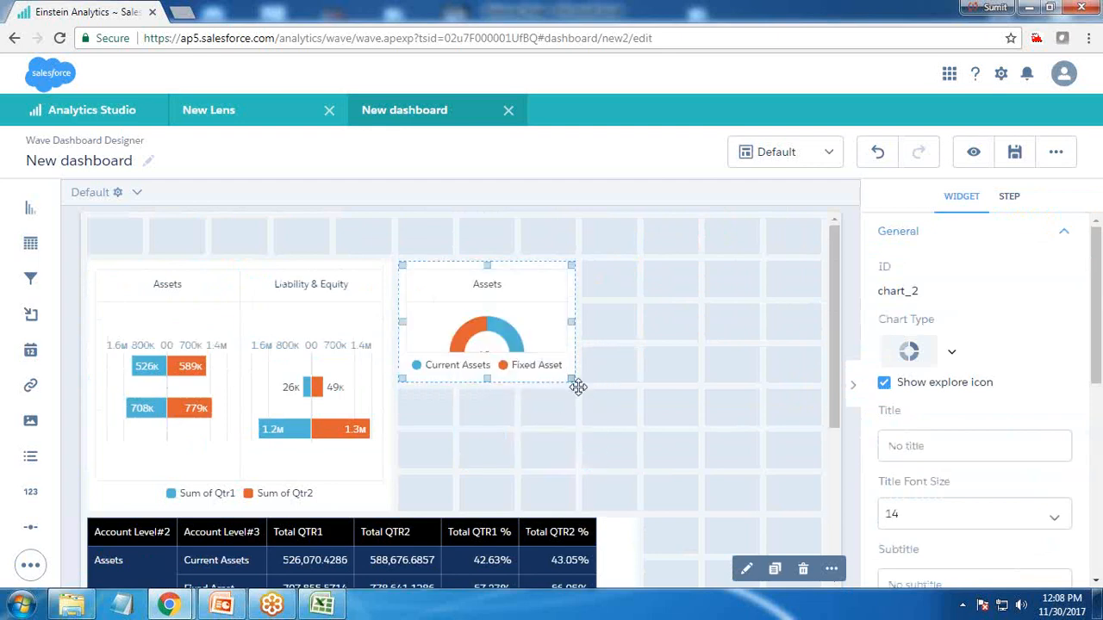
pyautogui.moveTo(577, 387); pyautogui.dragTo(638, 465)
# Move the Assets donut widget below the table on the left
pyautogui.scroll(-2, 687, 421)
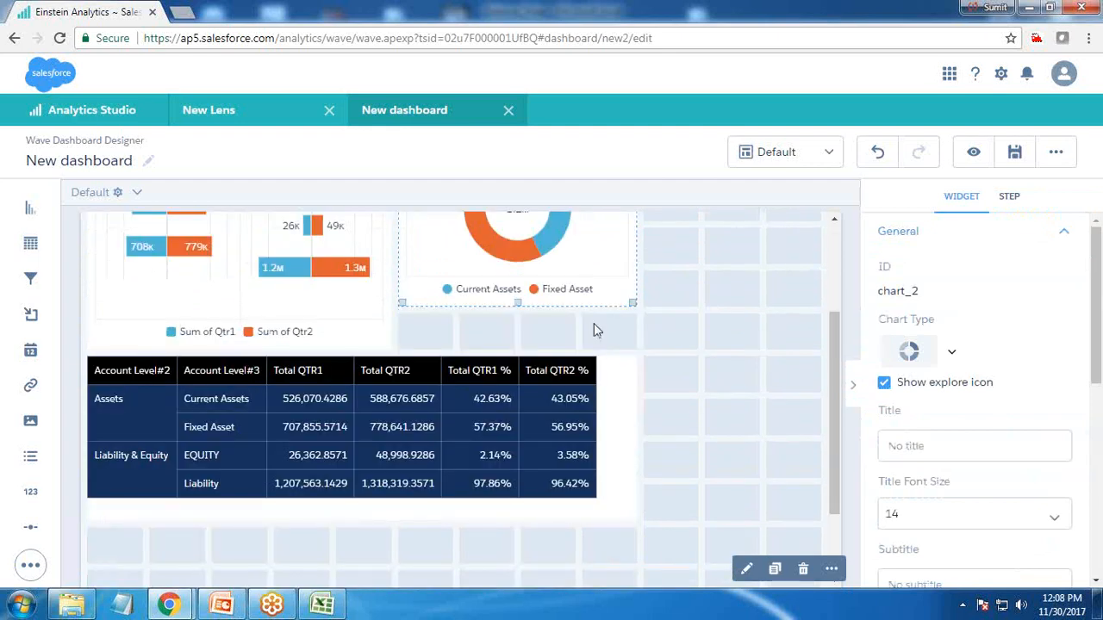
pyautogui.scroll(-1, 669, 434)
pyautogui.scroll(3, 561, 291)
pyautogui.scroll(-2, 608, 301)
pyautogui.moveTo(606, 269); pyautogui.dragTo(271, 528)
pyautogui.click(670, 469)
# Add the Step4 Liability & Equity donut chart beside the Assets donut
pyautogui.moveTo(926, 504); pyautogui.dragTo(582, 579)
pyautogui.moveTo(526, 431); pyautogui.dragTo(483, 436)
pyautogui.click(240, 443)
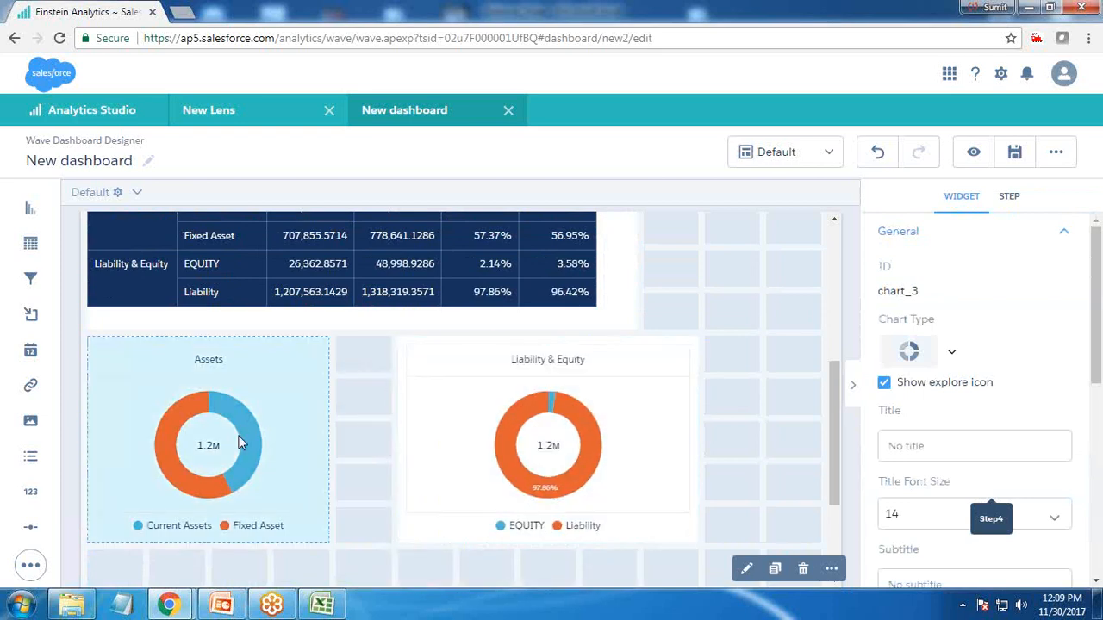
# Resize and align the two donut widgets side by side to fill the row below the table
pyautogui.moveTo(325, 541); pyautogui.dragTo(386, 511)
pyautogui.click(507, 343)
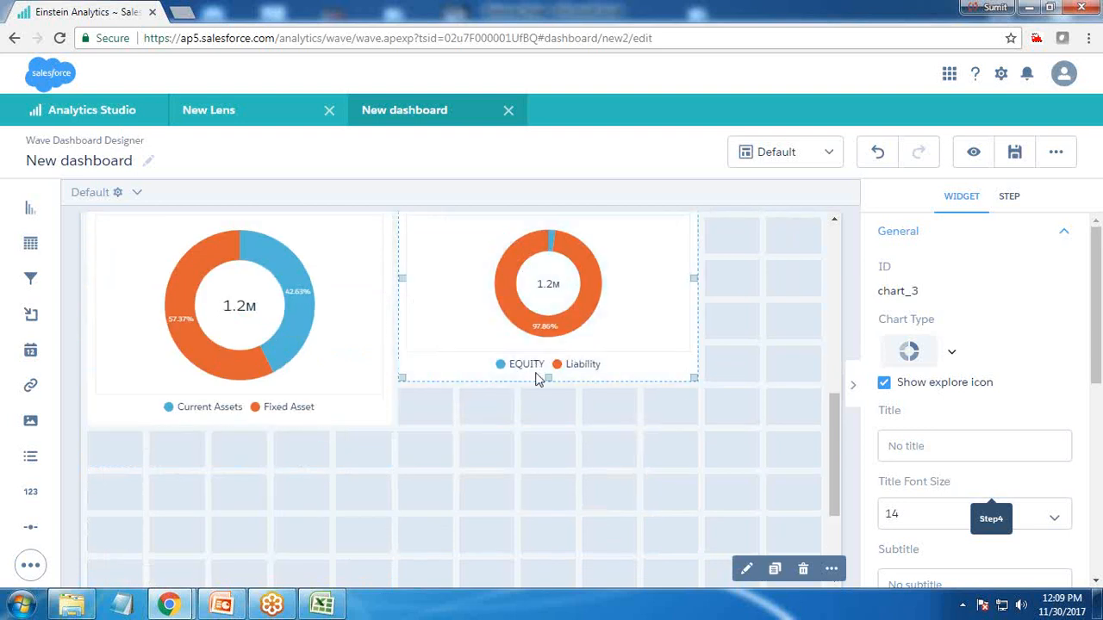
pyautogui.moveTo(684, 382); pyautogui.dragTo(735, 418)
pyautogui.moveTo(660, 352); pyautogui.dragTo(727, 357)
pyautogui.click(337, 345)
pyautogui.moveTo(381, 423); pyautogui.dragTo(445, 431)
pyautogui.click(445, 441)
pyautogui.scroll(3, 446, 437)
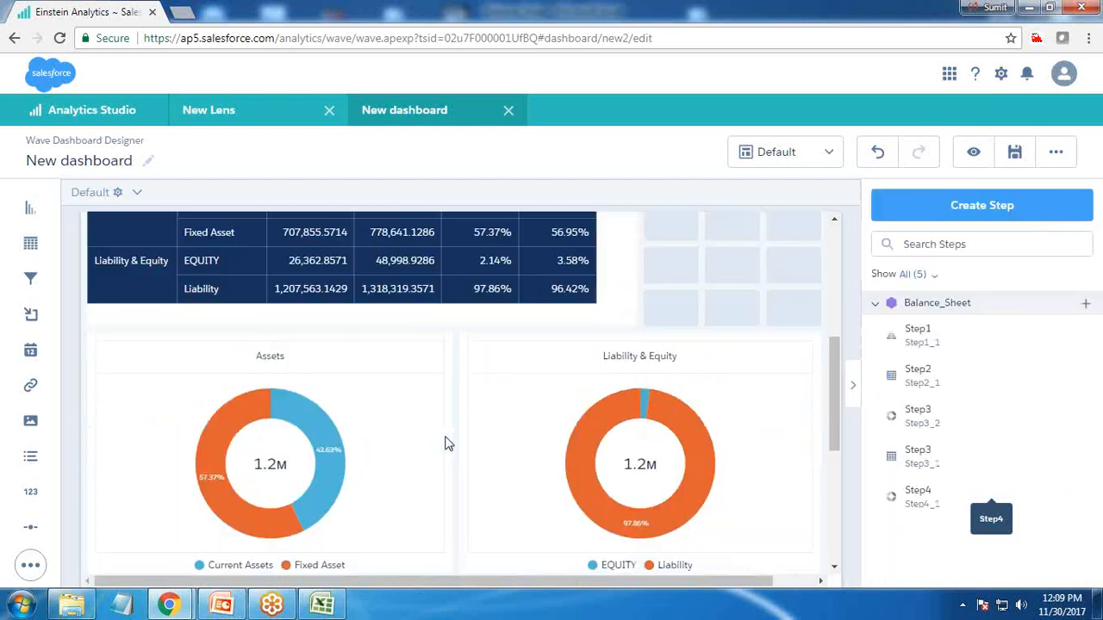
pyautogui.click(538, 350)
pyautogui.moveTo(637, 329); pyautogui.dragTo(724, 327)
pyautogui.scroll(-2, 840, 428)
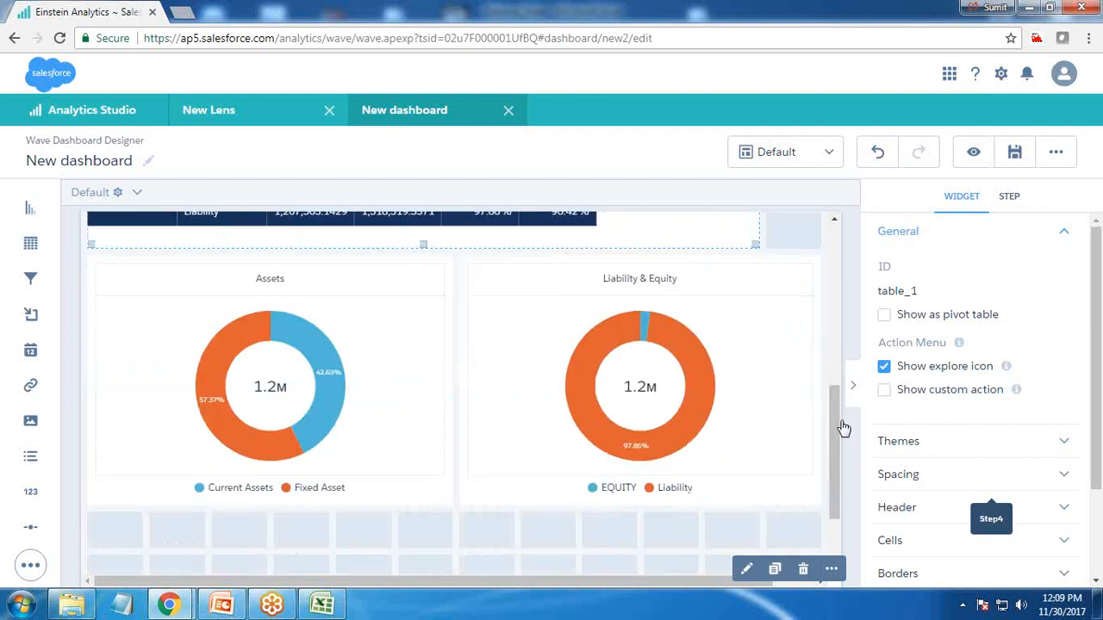
# Set the table widget's column width to Fit to Widget
pyautogui.click(938, 478)
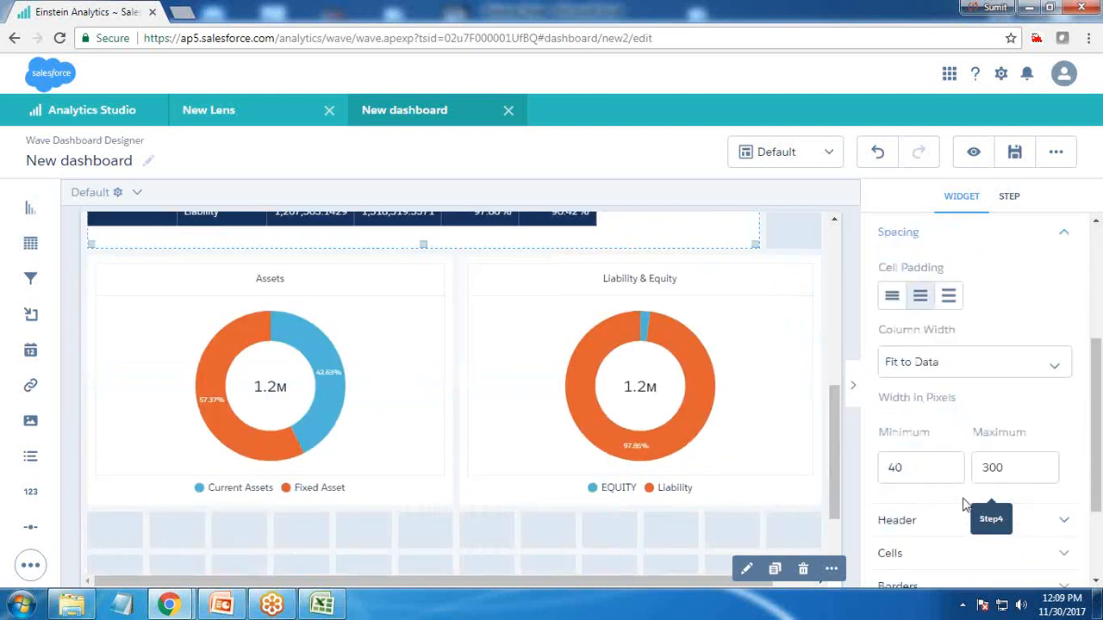
pyautogui.scroll(-2, 965, 504)
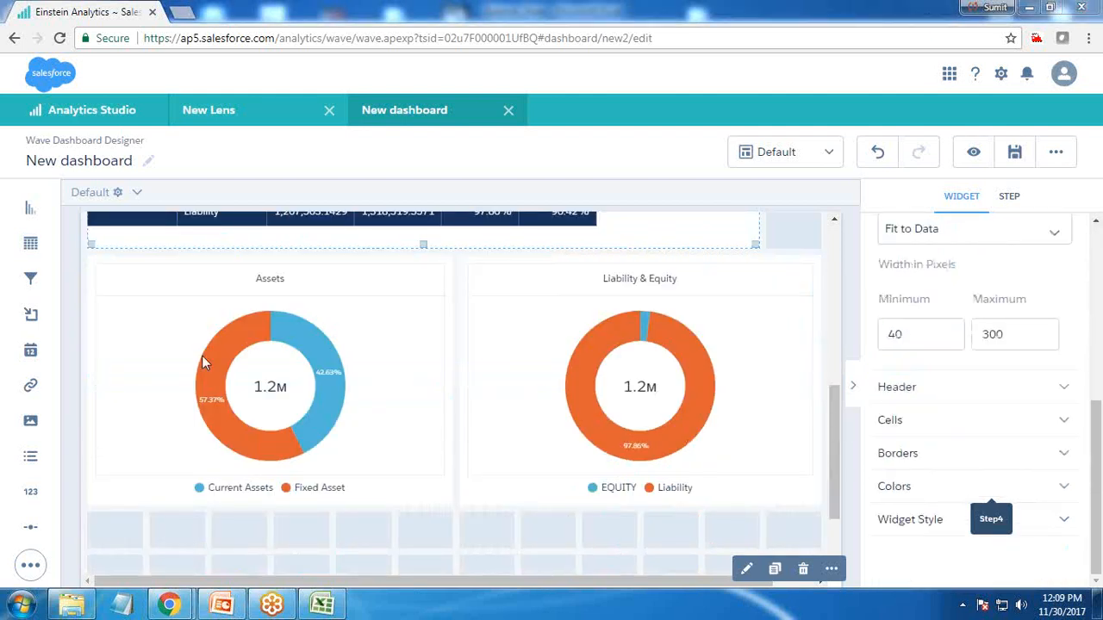
pyautogui.click(905, 423)
pyautogui.scroll(-3, 907, 429)
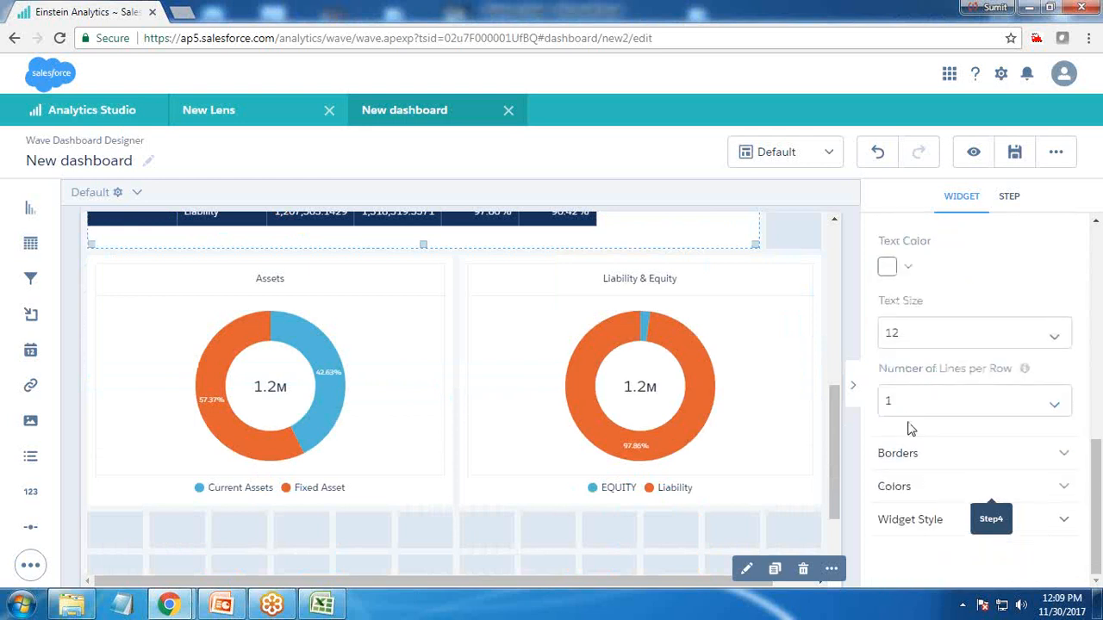
pyautogui.click(918, 456)
pyautogui.scroll(-3, 920, 461)
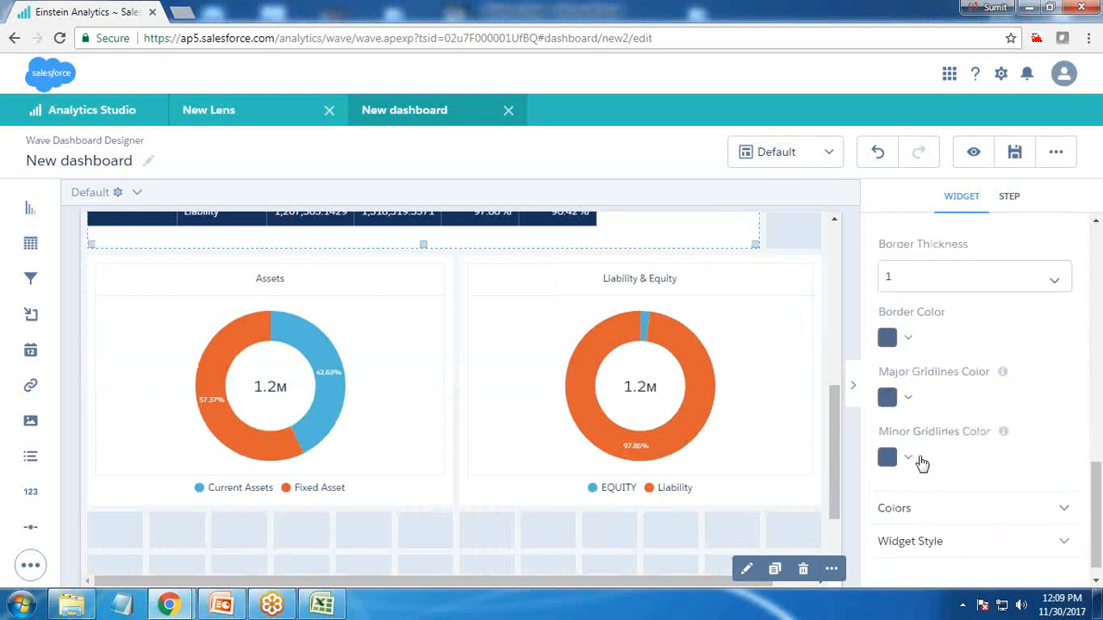
pyautogui.scroll(6, 922, 463)
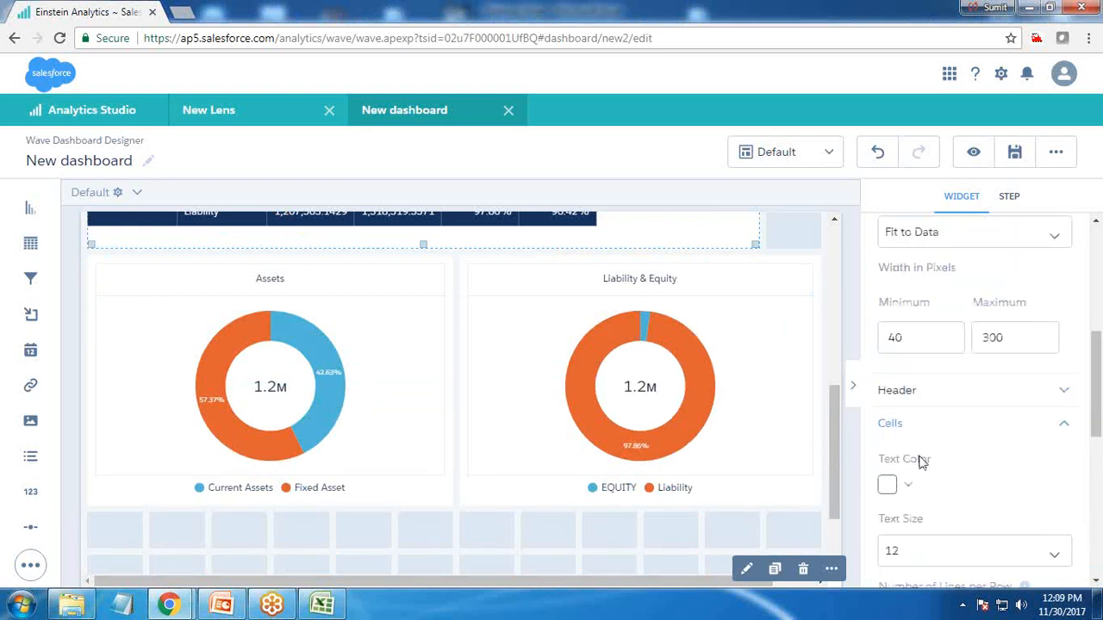
pyautogui.click(974, 398)
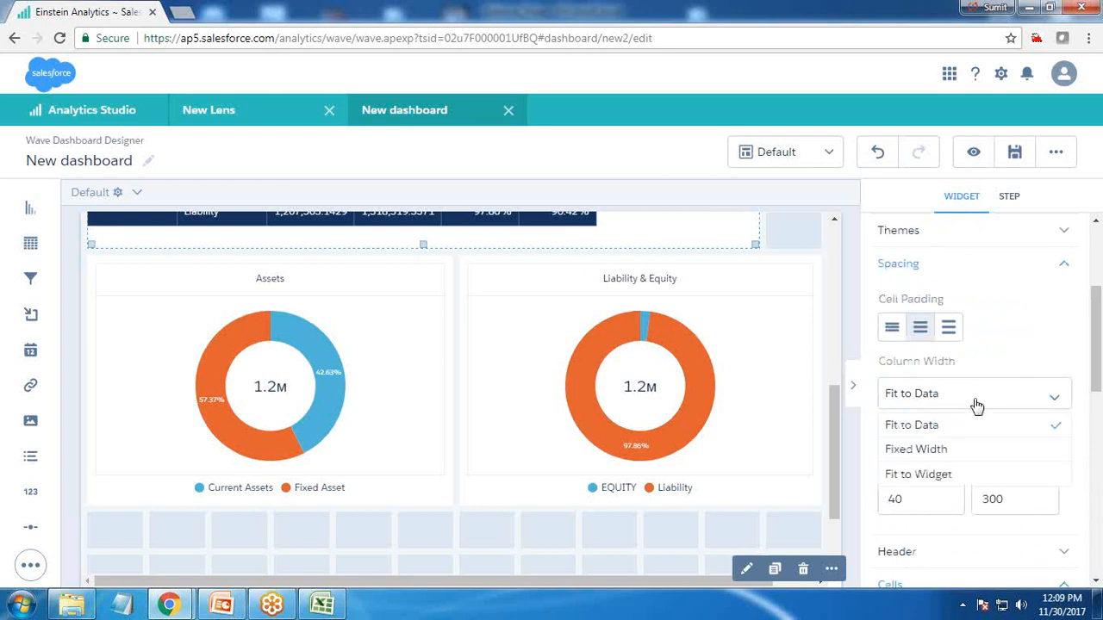
pyautogui.click(927, 476)
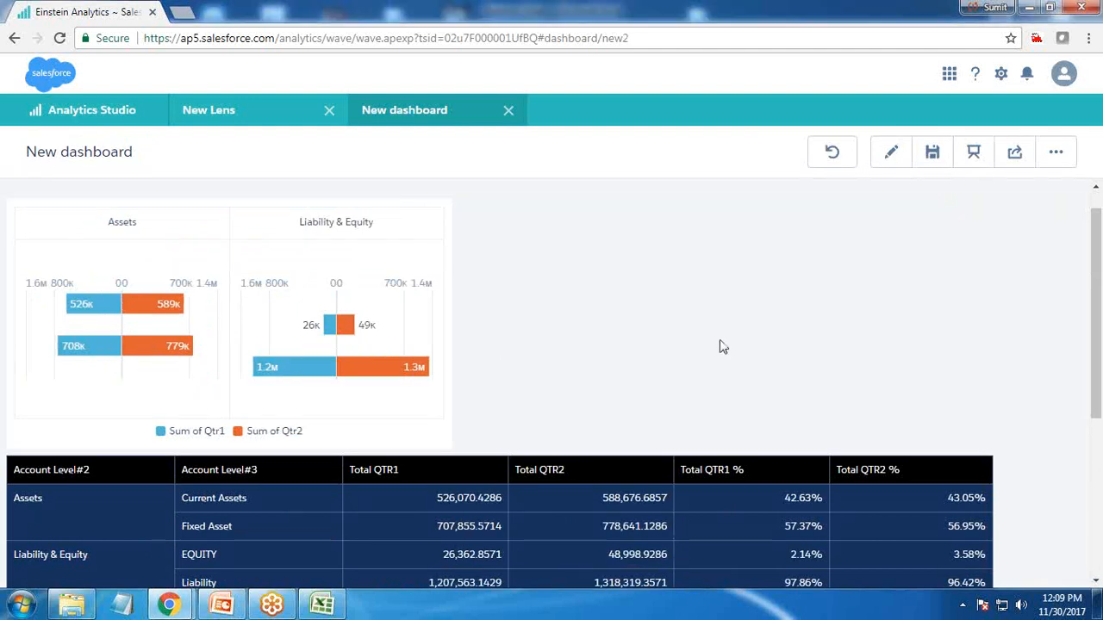
# Preview the dashboard and return to editing
pyautogui.scroll(-3, 722, 346)
pyautogui.scroll(3, 722, 346)
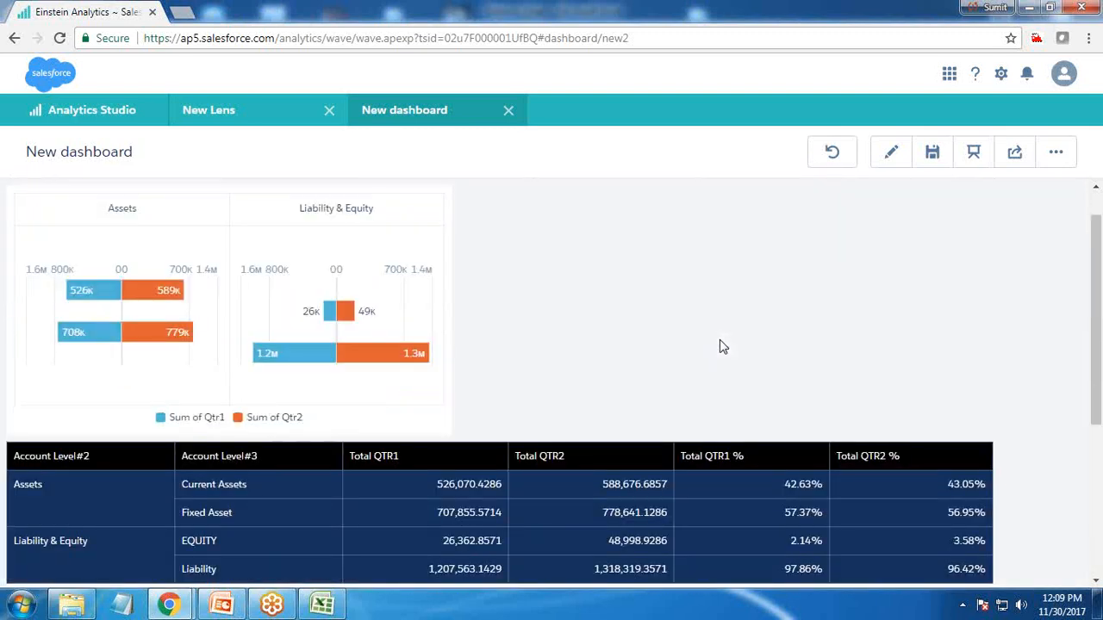
pyautogui.click(889, 155)
# Rearrange the layout, placing the bar chart at the upper right and swapping the two donut charts below it
pyautogui.scroll(-5, 513, 411)
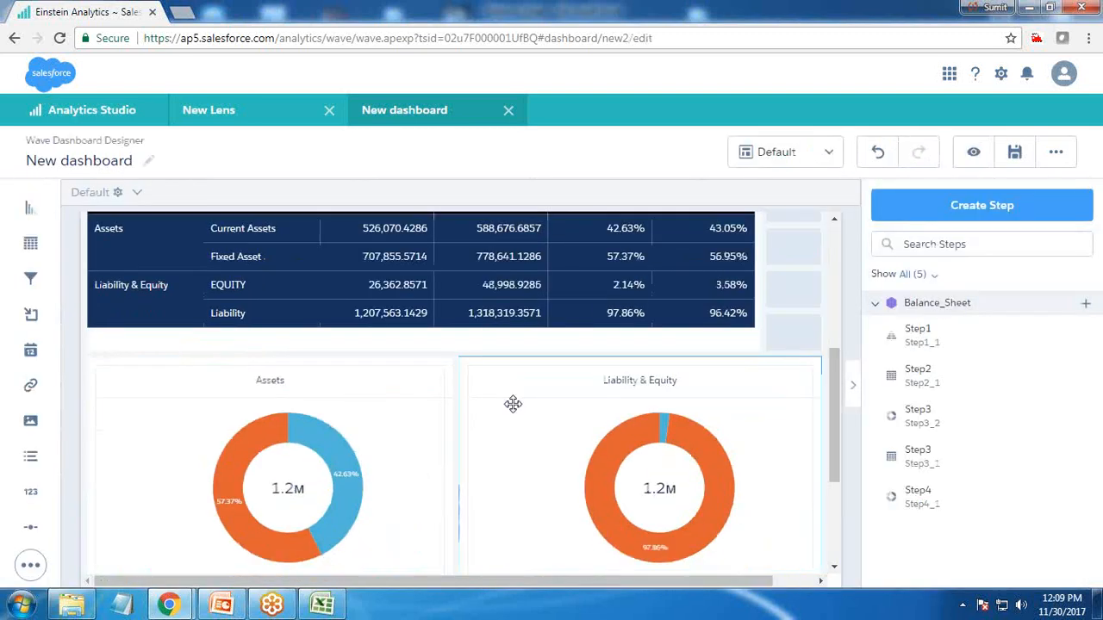
pyautogui.scroll(2, 280, 475)
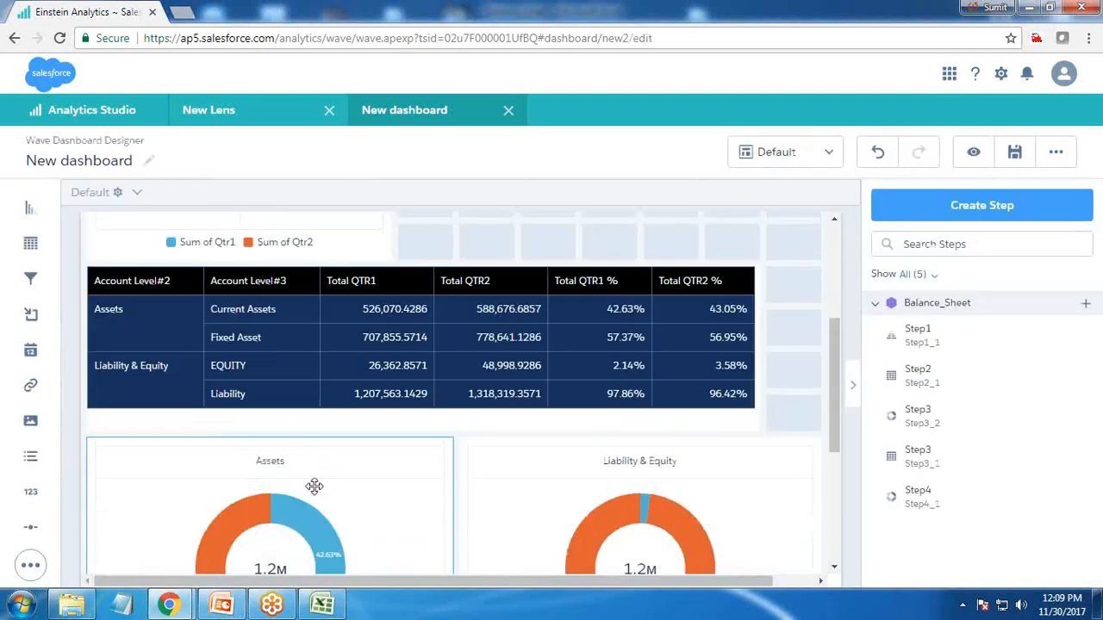
pyautogui.moveTo(273, 529); pyautogui.dragTo(594, 336)
pyautogui.scroll(-3, 628, 536)
pyautogui.moveTo(373, 355); pyautogui.dragTo(261, 390)
pyautogui.moveTo(591, 320); pyautogui.dragTo(591, 440)
pyautogui.moveTo(557, 244); pyautogui.dragTo(662, 513)
pyautogui.click(449, 249)
pyautogui.scroll(1, 446, 257)
pyautogui.scroll(1, 446, 257)
pyautogui.moveTo(217, 310); pyautogui.dragTo(602, 316)
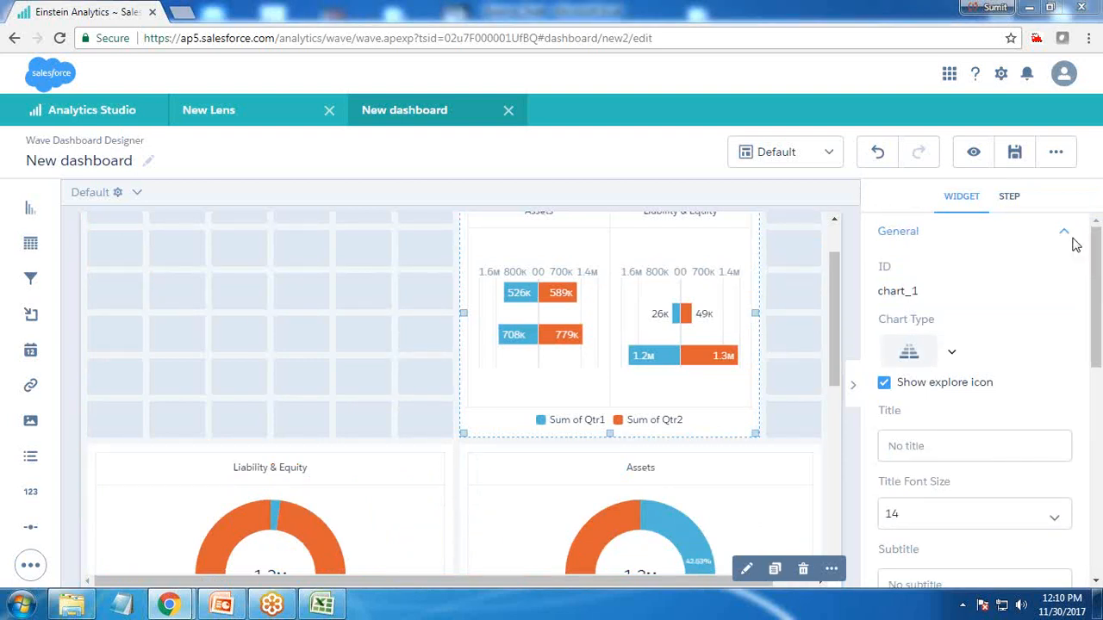
# Add a number widget at the upper left and create a new step for it measuring Sum of Qtr1
pyautogui.click(231, 300)
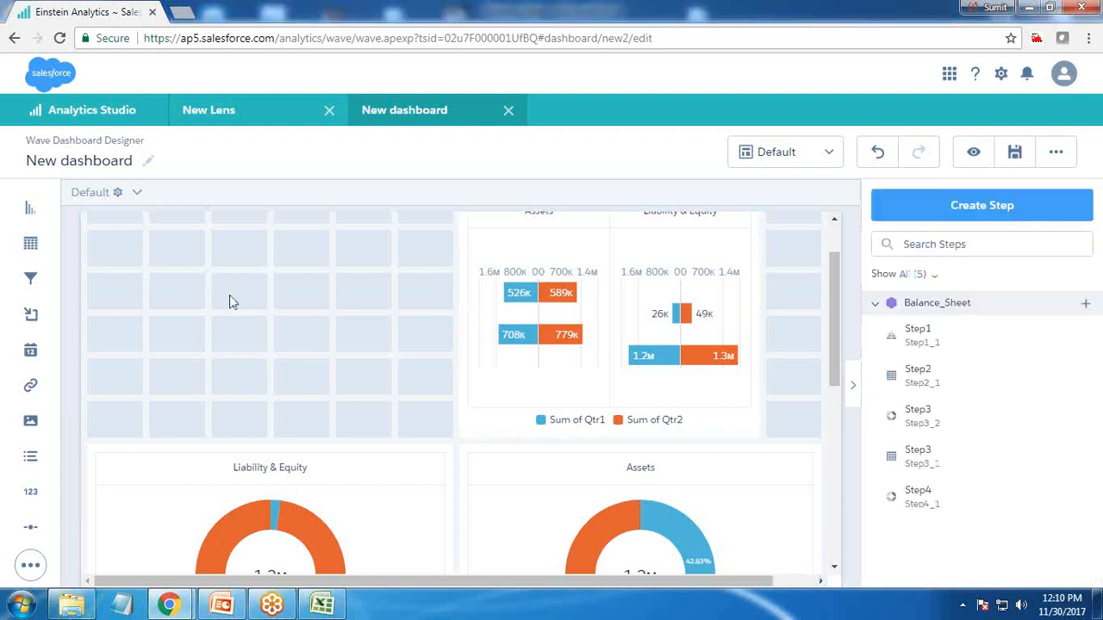
pyautogui.scroll(1, 266, 315)
pyautogui.moveTo(28, 497); pyautogui.dragTo(106, 327)
pyautogui.click(134, 322)
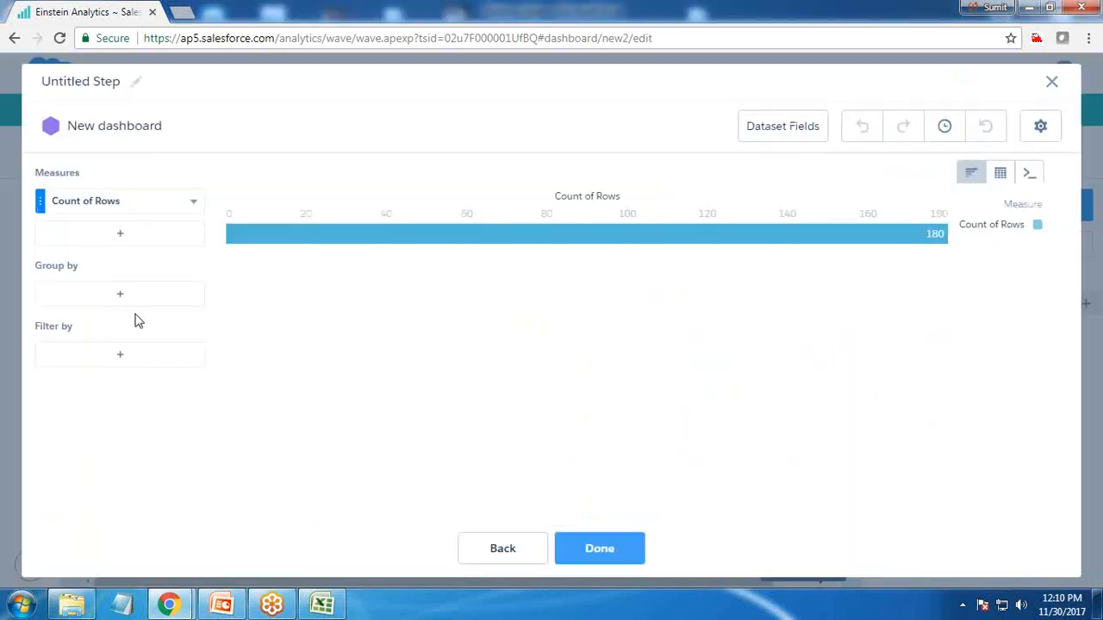
pyautogui.click(93, 205)
pyautogui.click(228, 233)
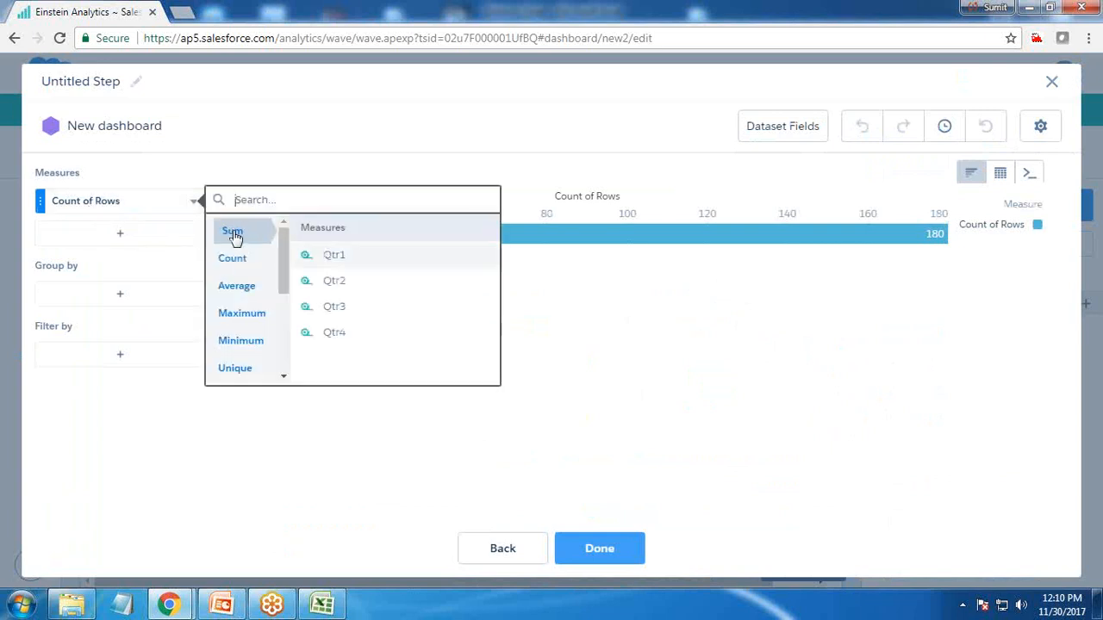
pyautogui.click(336, 255)
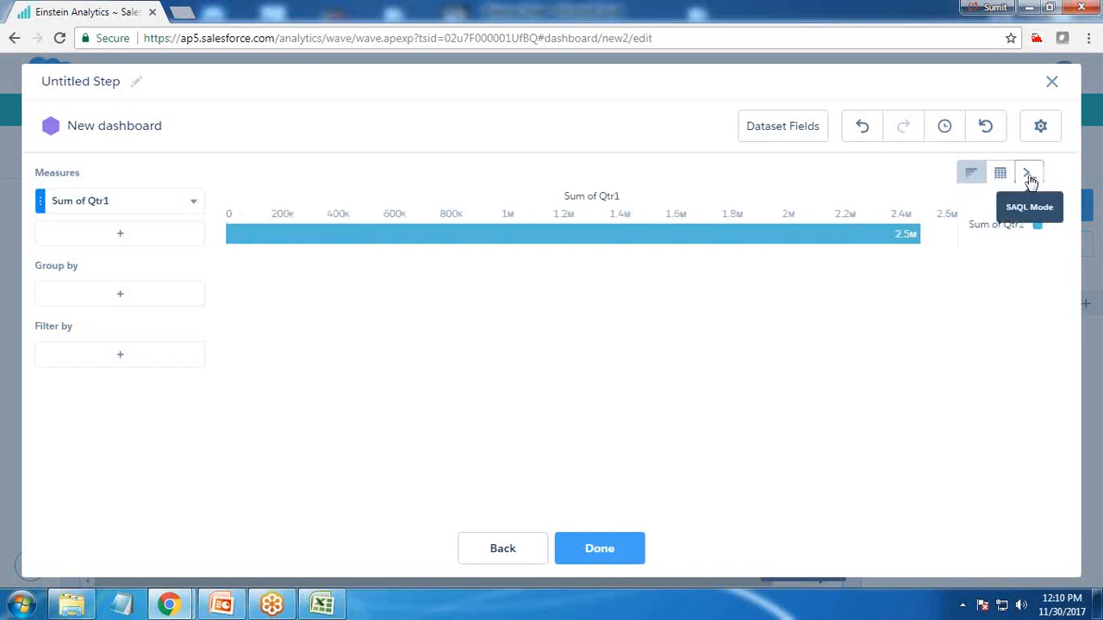
pyautogui.click(117, 234)
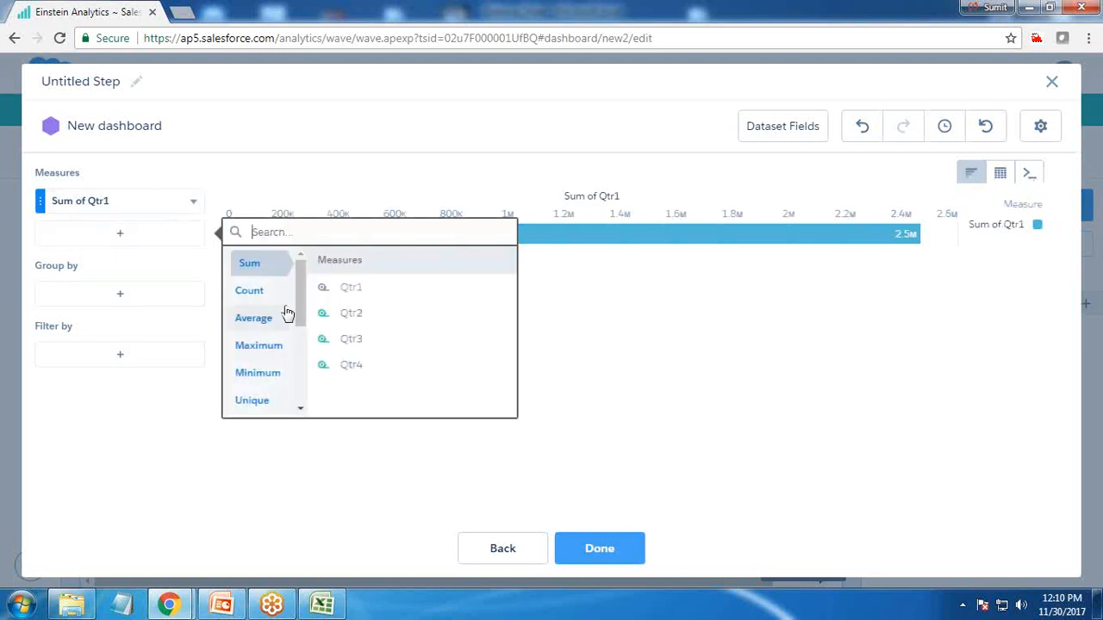
pyautogui.click(353, 307)
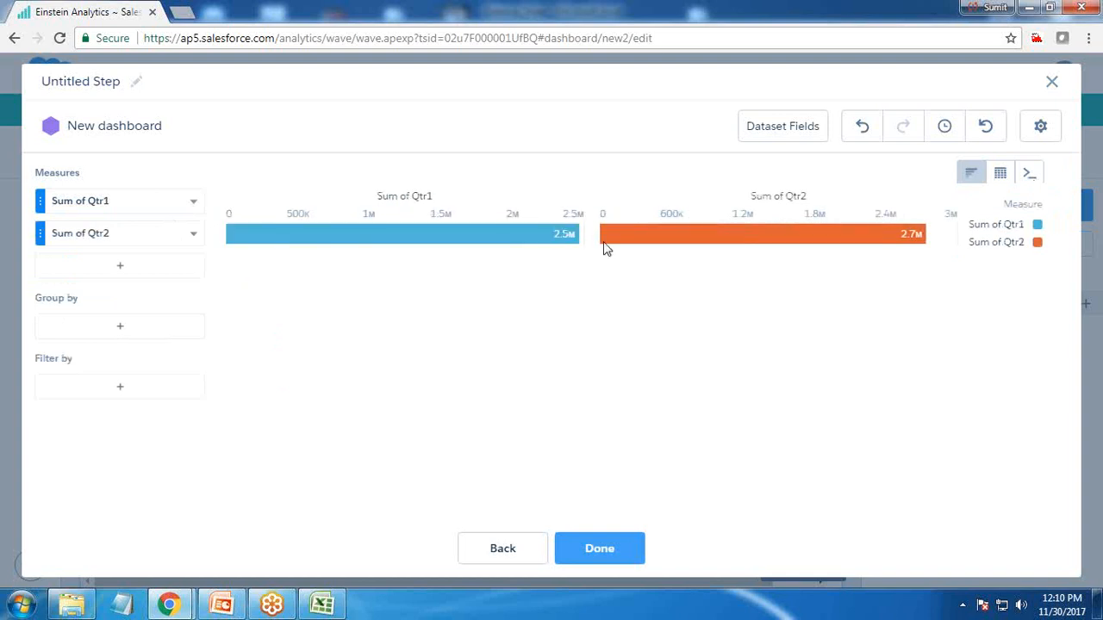
pyautogui.click(194, 237)
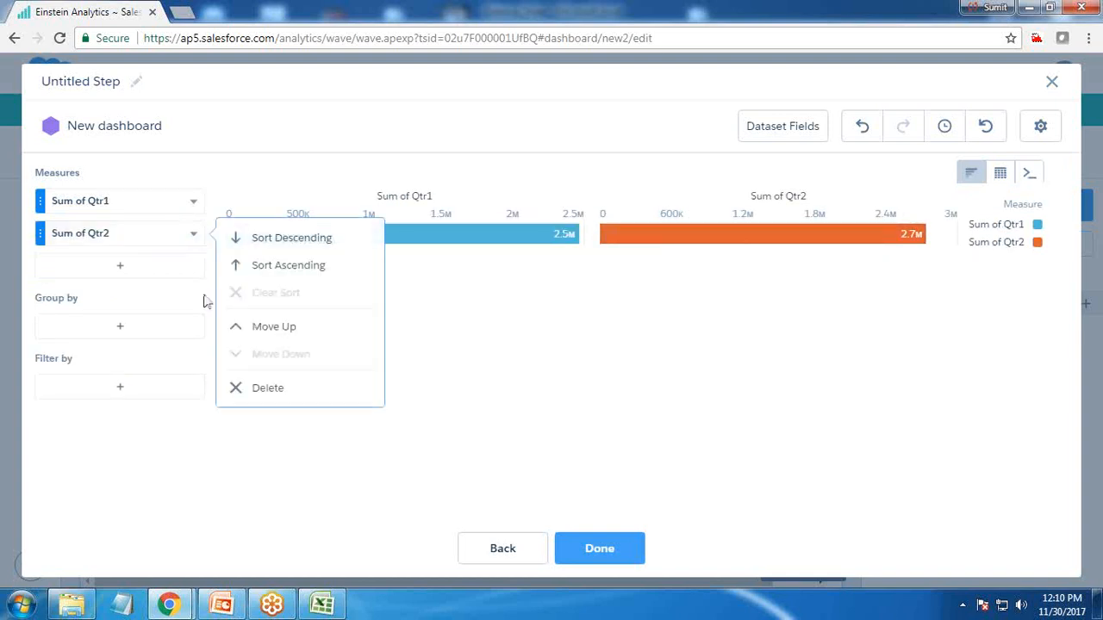
pyautogui.click(267, 393)
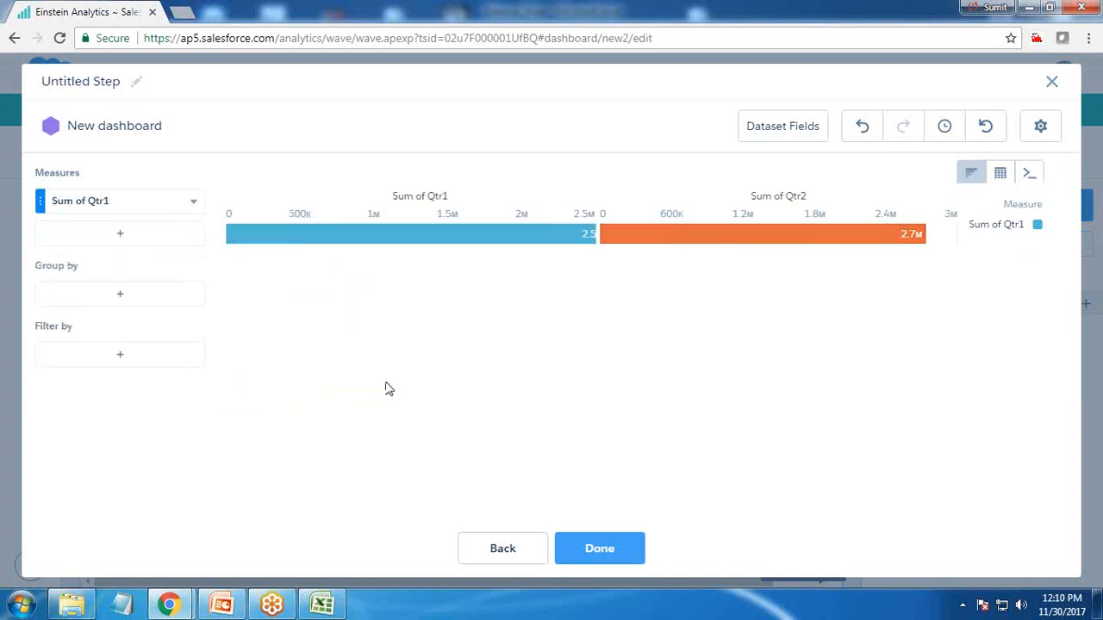
# Rewrite the SAQL query to generate sum('Qtr1')+sum('Qtr2')+sum('Qtr3')+sum('Qtr4') as 'Total of all Quarters', run it and finish the step
pyautogui.click(1030, 174)
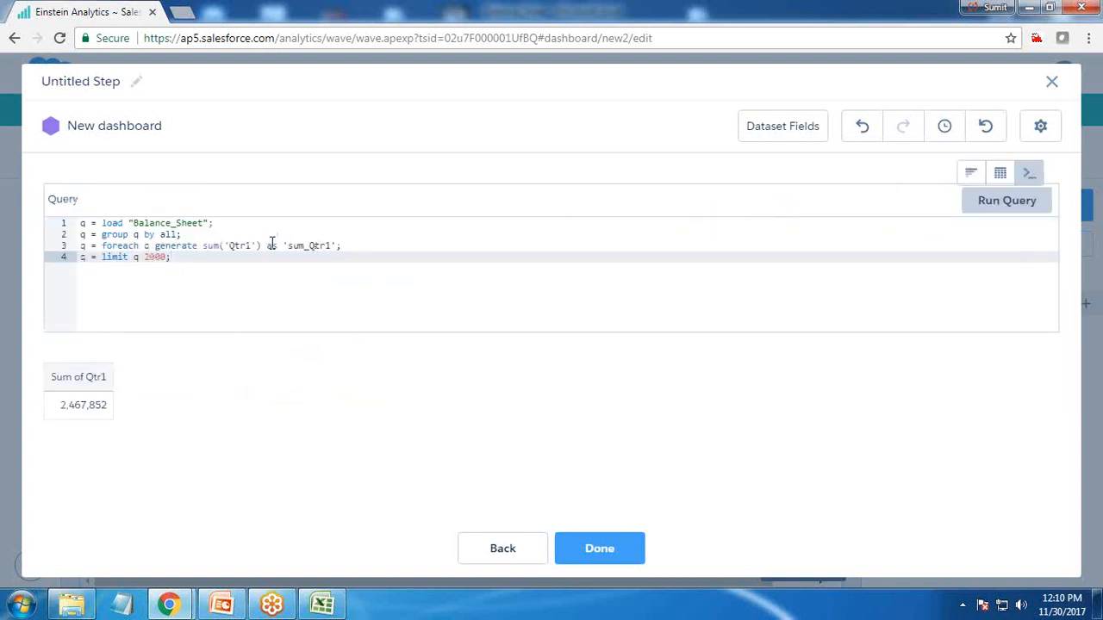
pyautogui.click(263, 248)
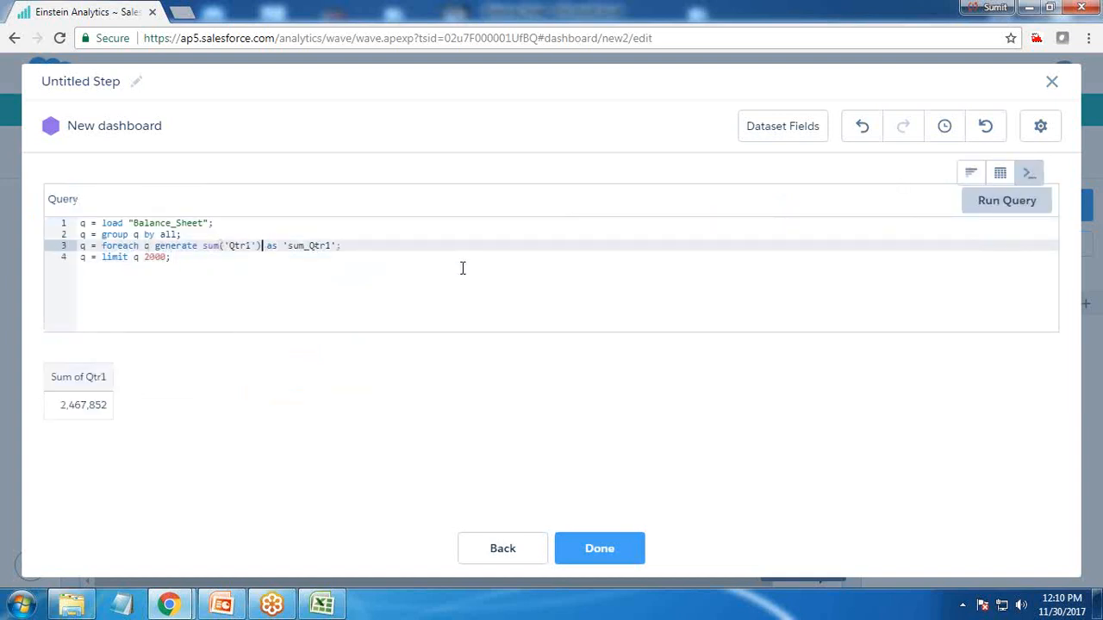
pyautogui.write('+')
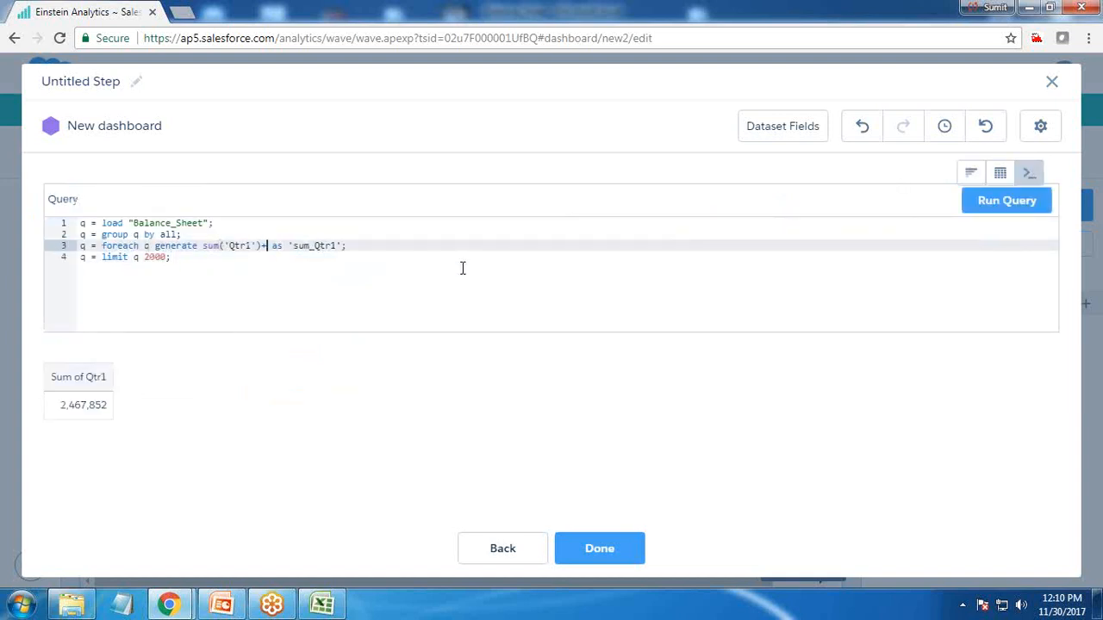
pyautogui.write("sum('Qtr")
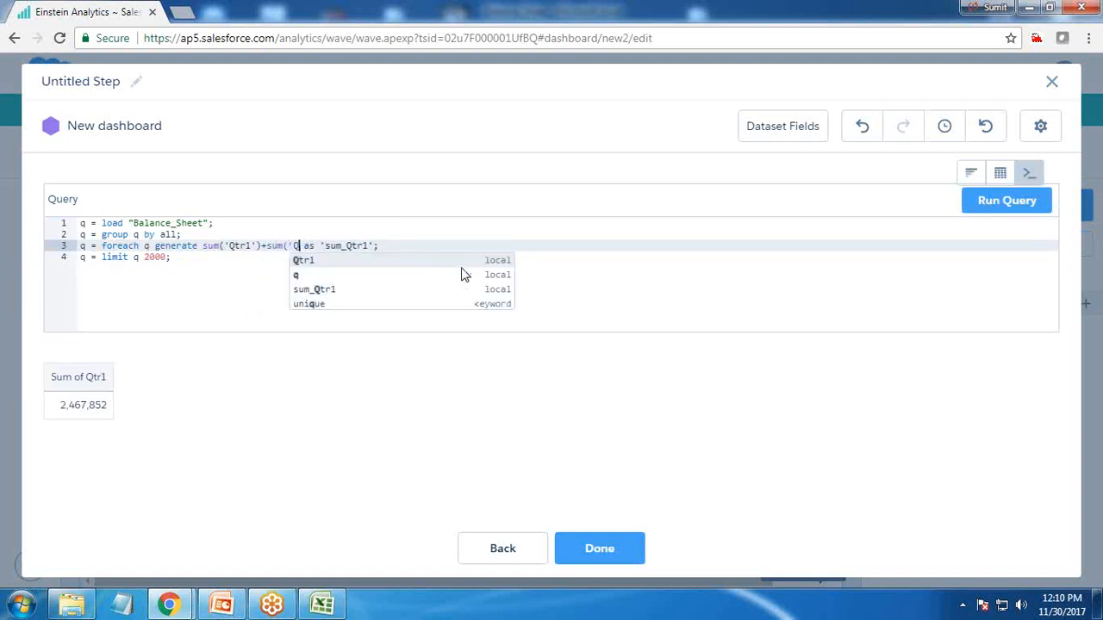
pyautogui.write("2')")
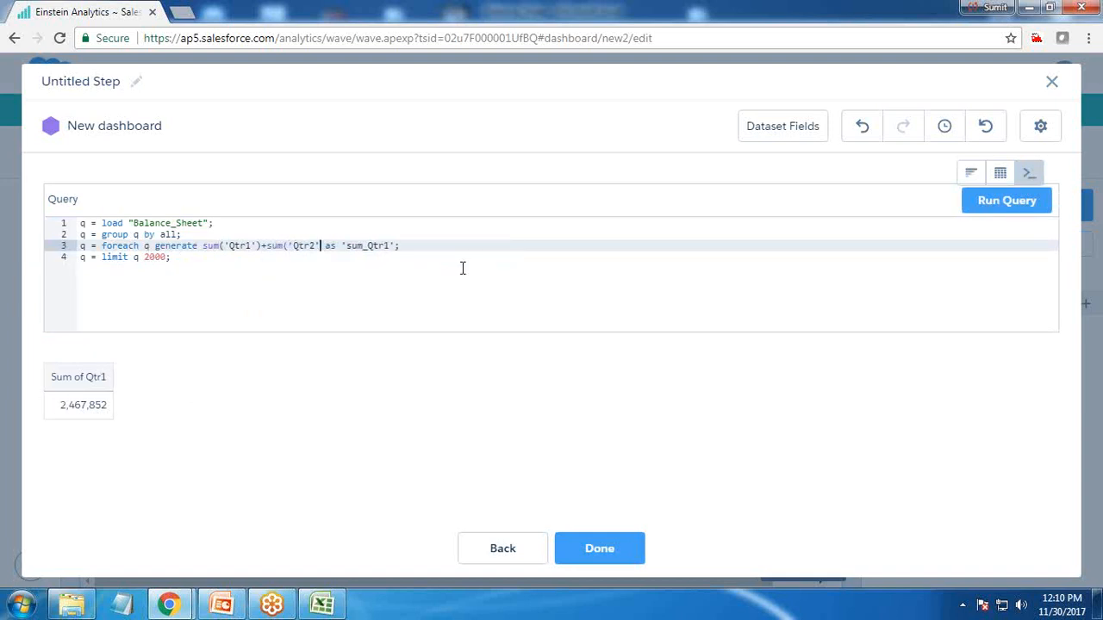
pyautogui.write("+sum('")
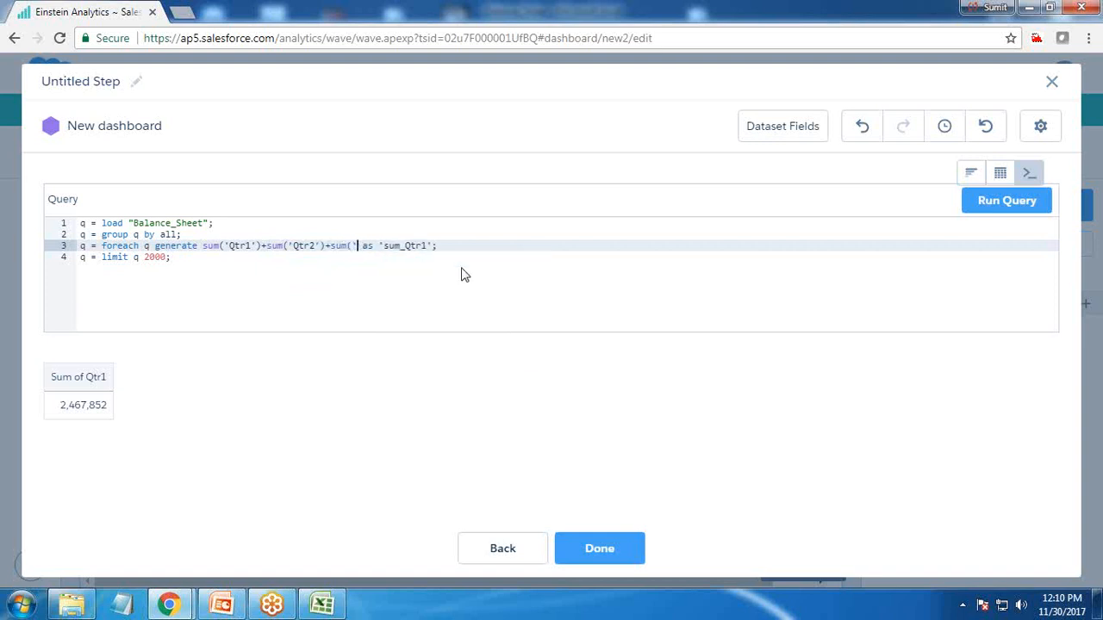
pyautogui.write('Qtr')
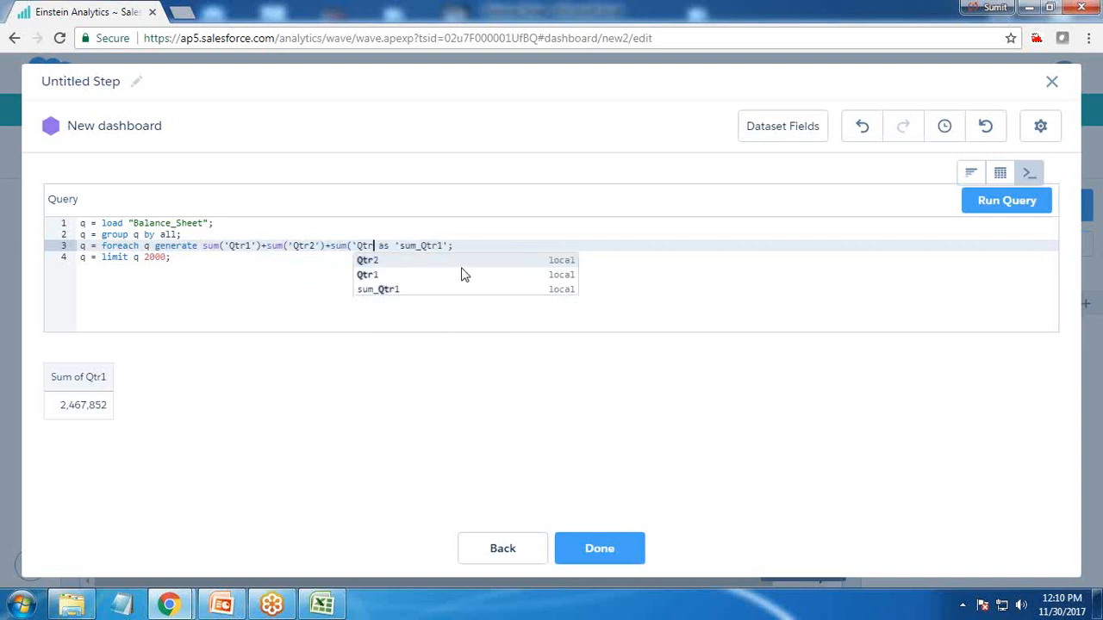
pyautogui.write("3')")
pyautogui.write("+sum('")
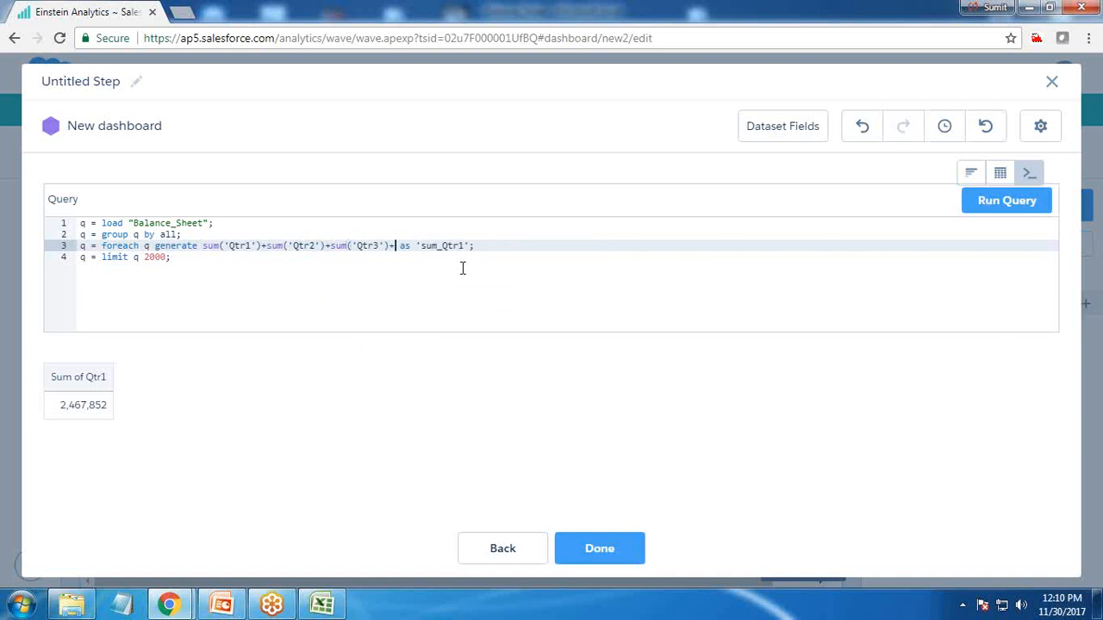
pyautogui.write("Qtr4') as 'Total i")
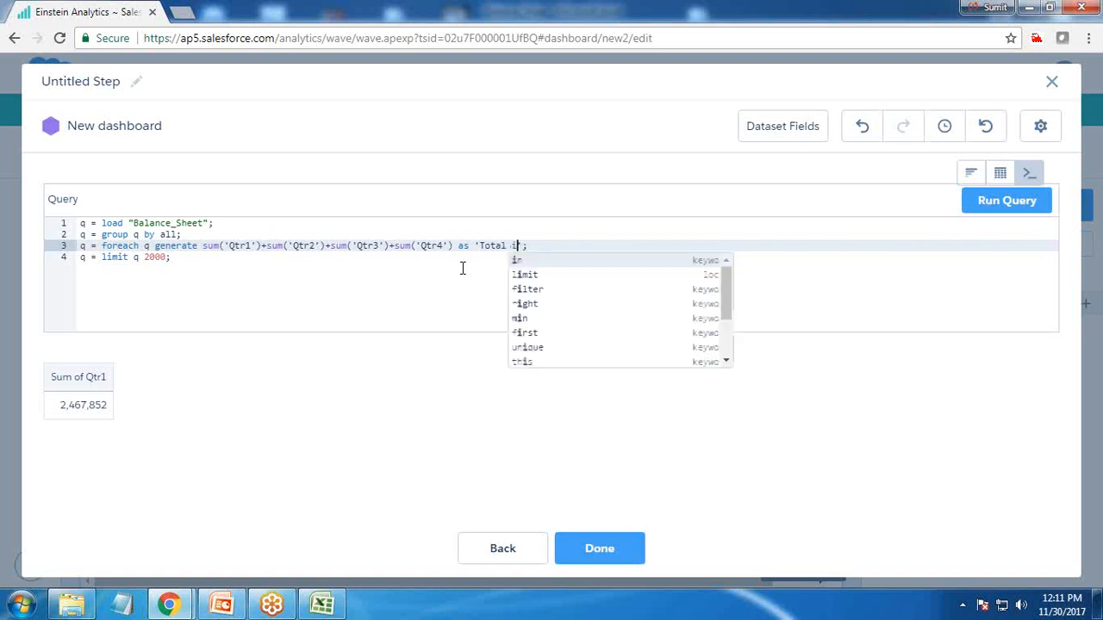
pyautogui.press('Escape')
pyautogui.write('of all Quarters')
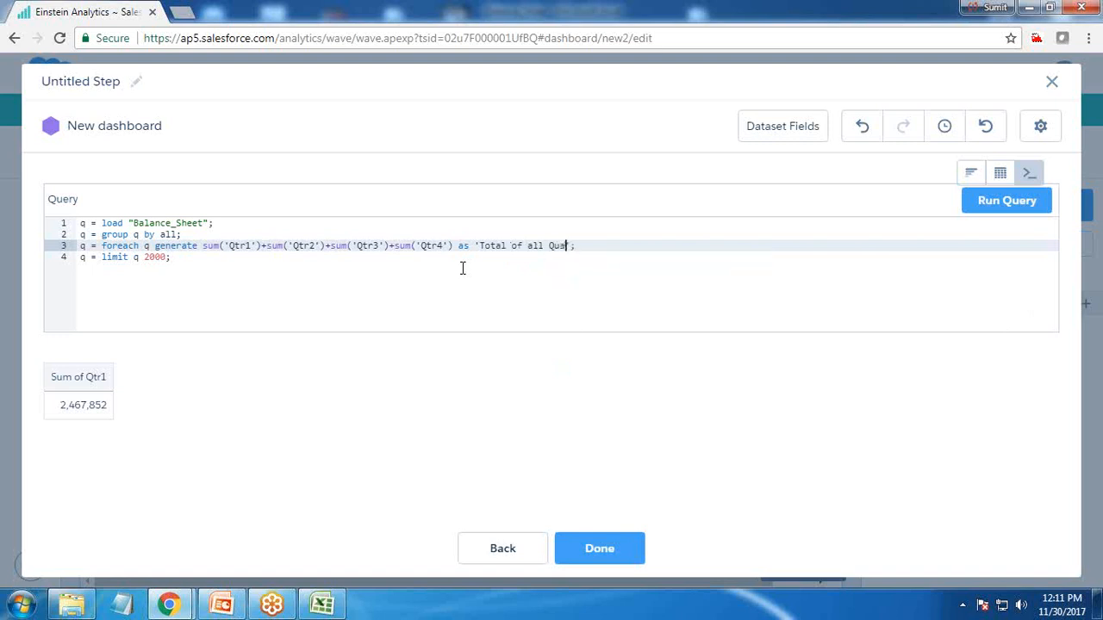
pyautogui.click(997, 214)
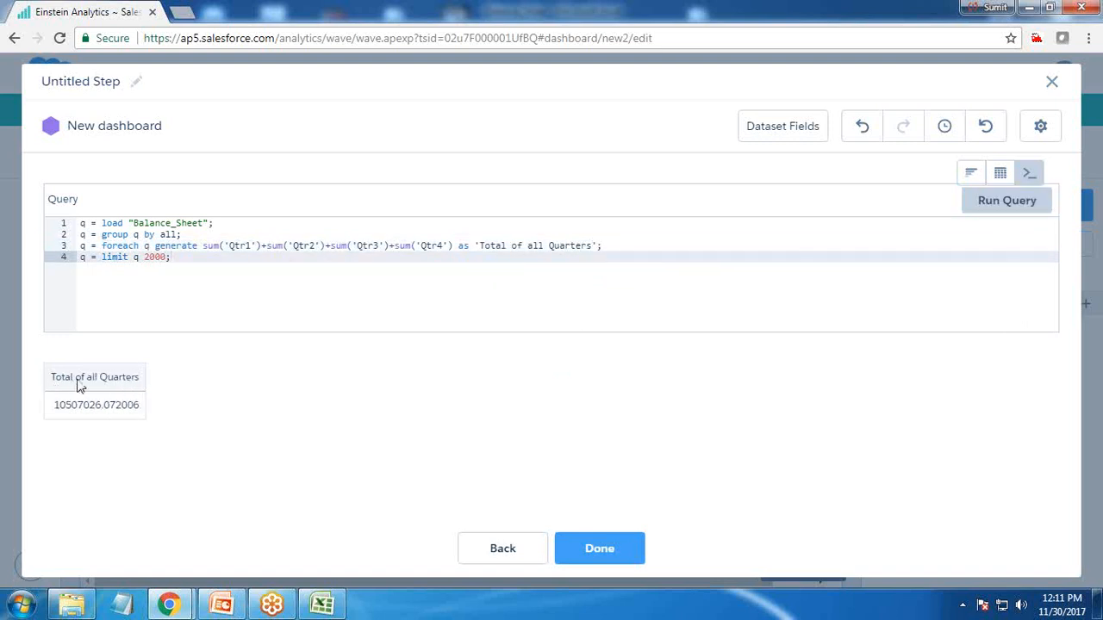
pyautogui.click(619, 546)
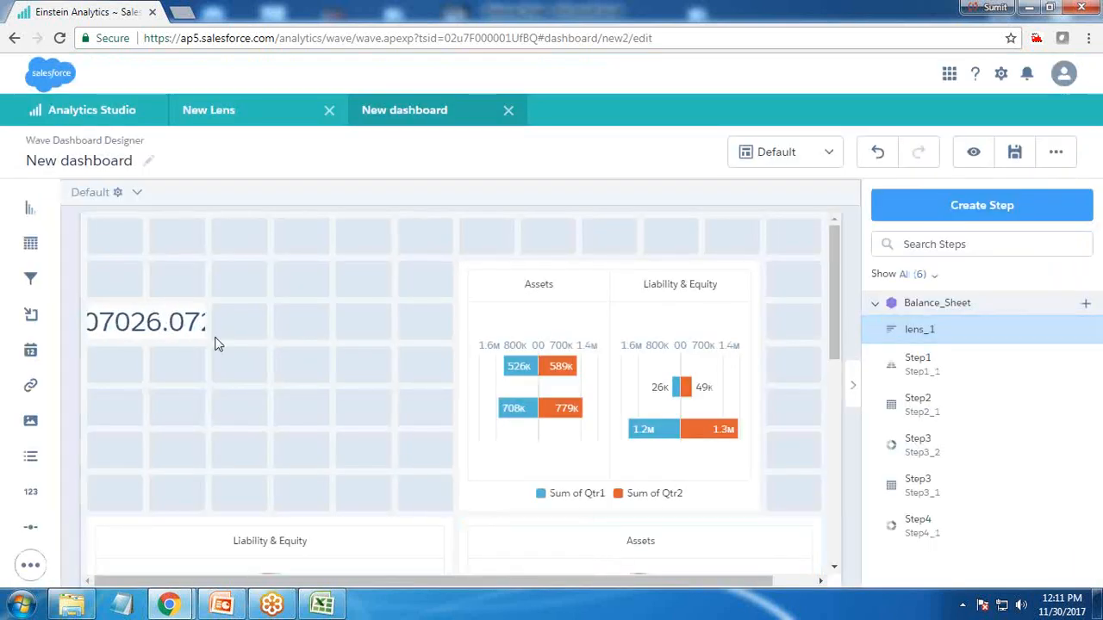
# Enlarge the number widget and give it the title Quarter Total
pyautogui.moveTo(153, 320); pyautogui.dragTo(270, 337)
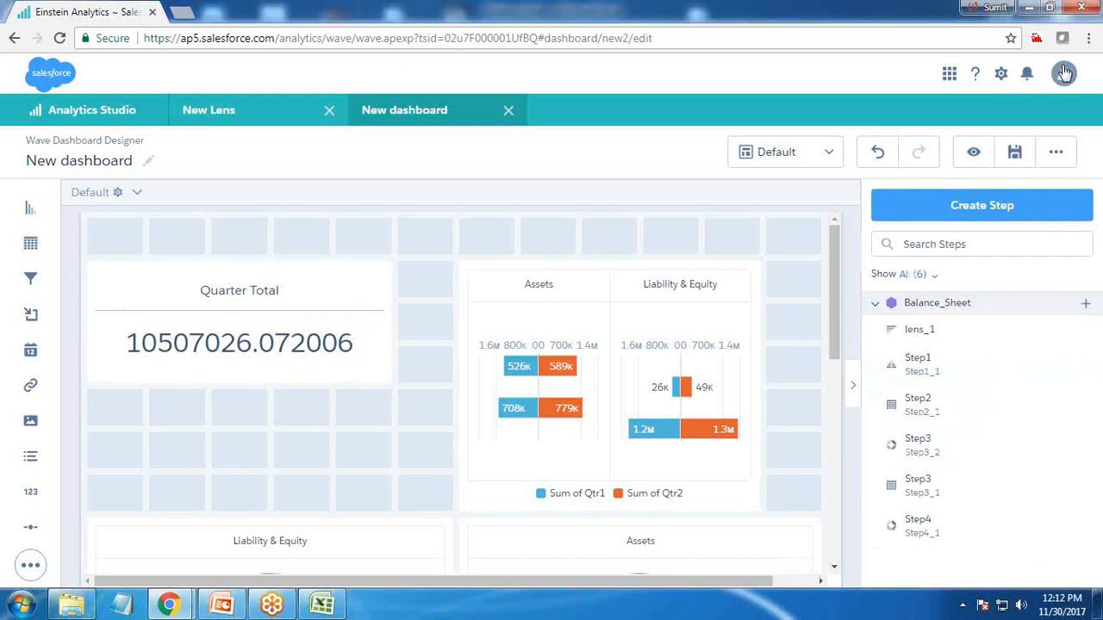
pyautogui.click(306, 292)
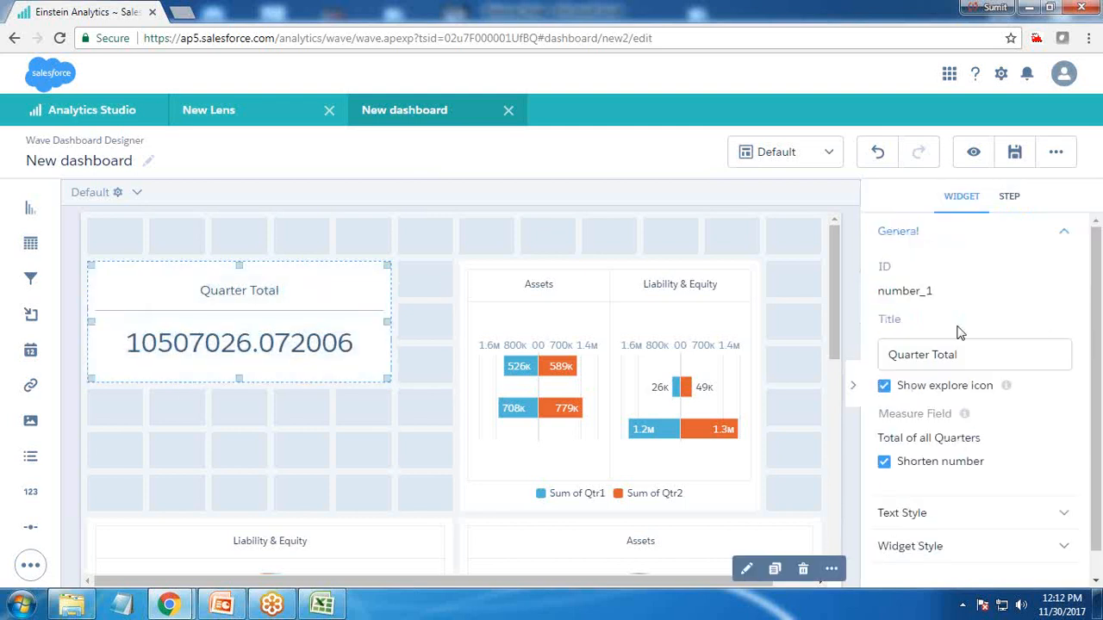
pyautogui.moveTo(246, 304); pyautogui.dragTo(278, 323)
pyautogui.click(293, 430)
pyautogui.click(229, 308)
pyautogui.press('Escape')
# Preview the dashboard and return to editing
pyautogui.click(1014, 153)
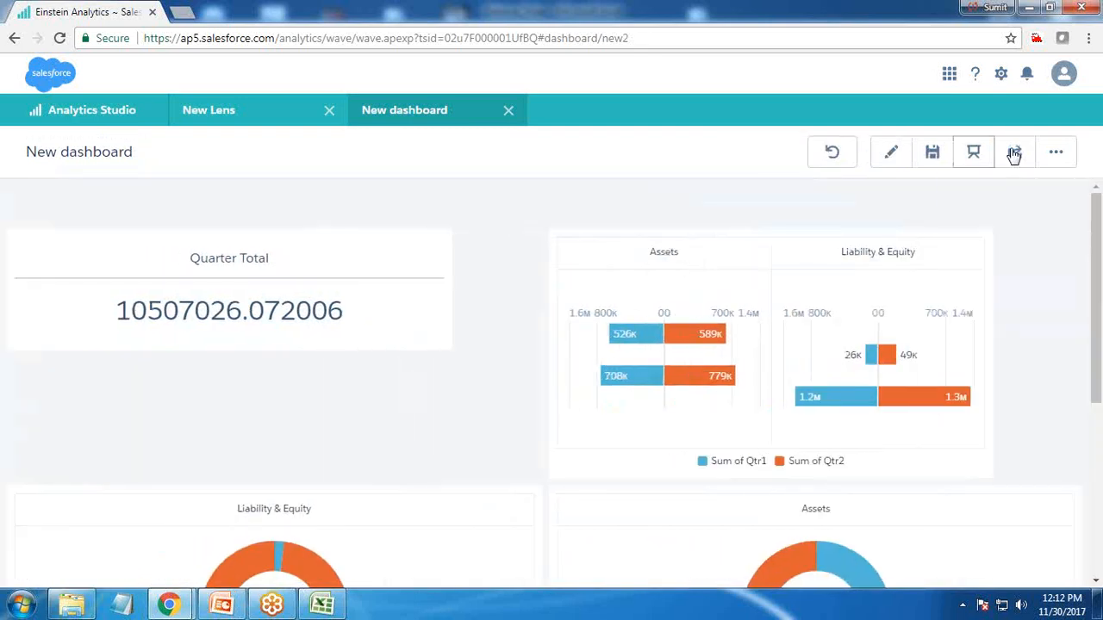
pyautogui.click(894, 153)
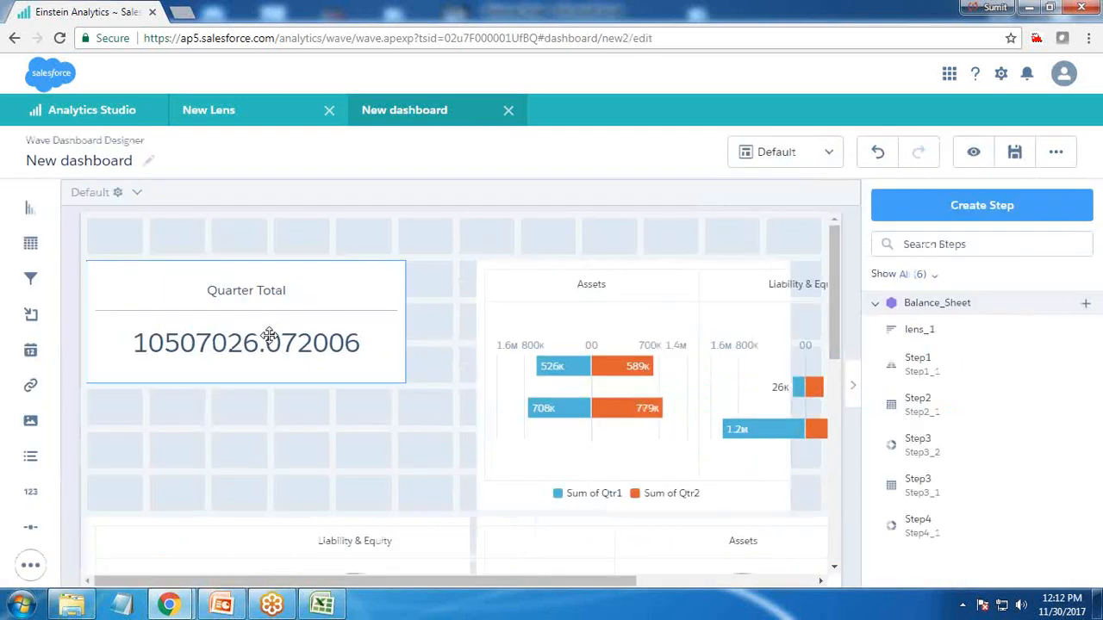
# Select the Quarter Total widget and set its number color to dark navy
pyautogui.click(189, 279)
pyautogui.scroll(-1, 939, 509)
pyautogui.click(916, 487)
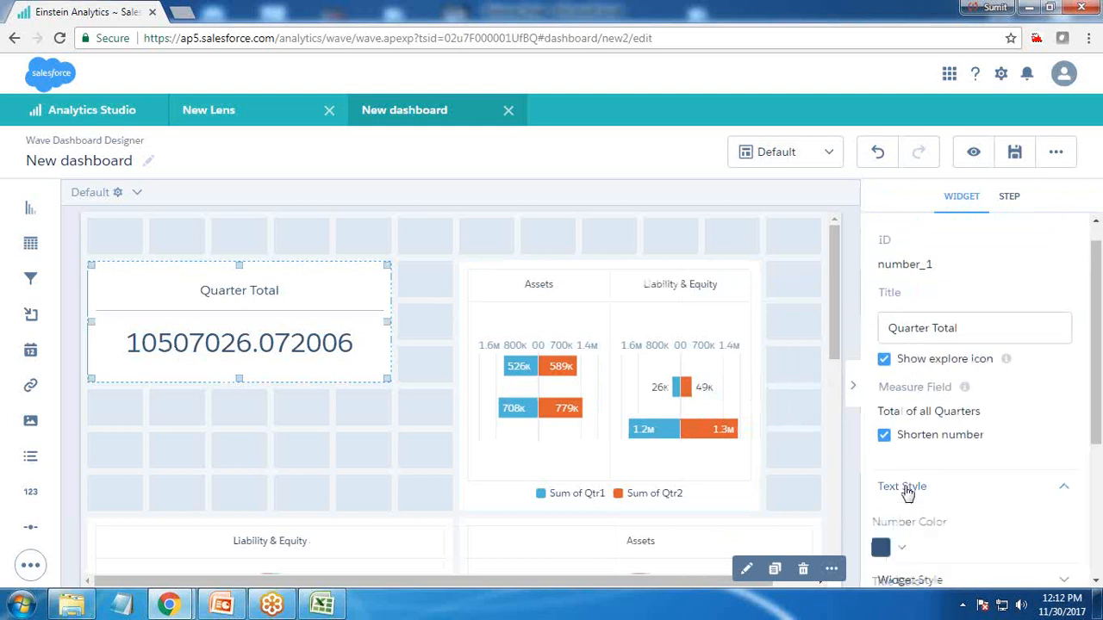
pyautogui.scroll(-1, 916, 486)
pyautogui.click(908, 468)
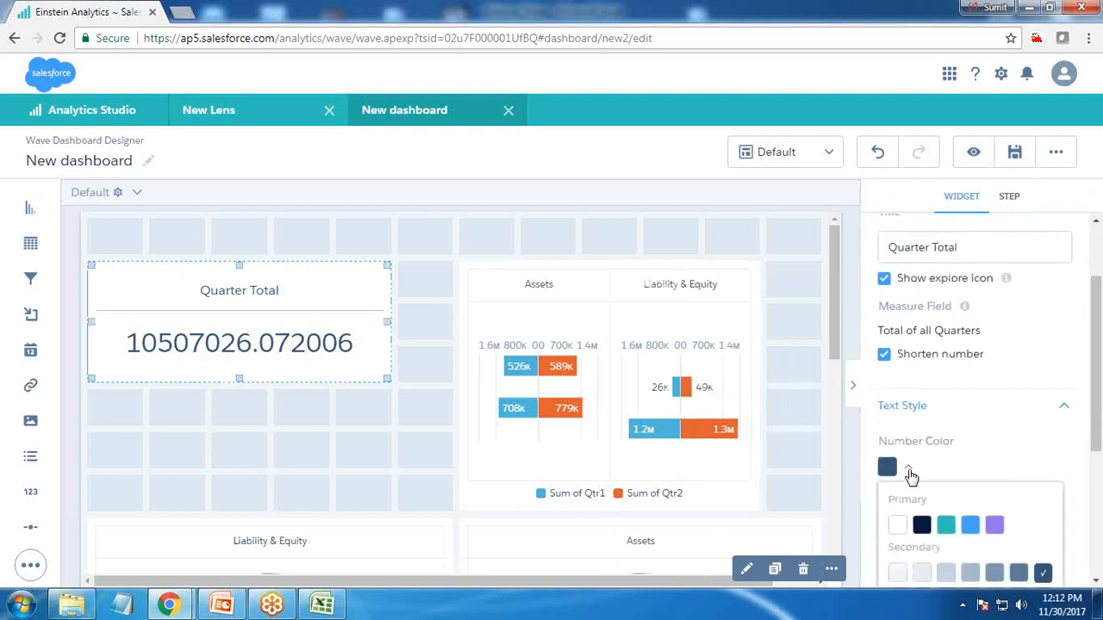
pyautogui.click(921, 524)
pyautogui.scroll(-3, 928, 485)
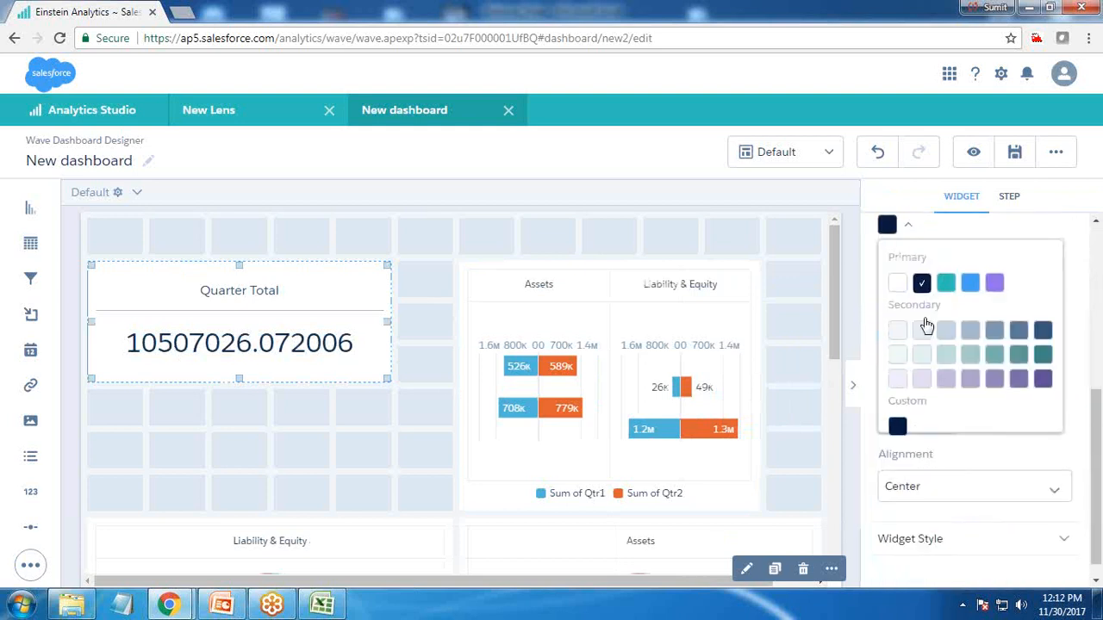
# Set the widget's title color to dark navy and its title size to 20
pyautogui.click(910, 229)
pyautogui.click(909, 286)
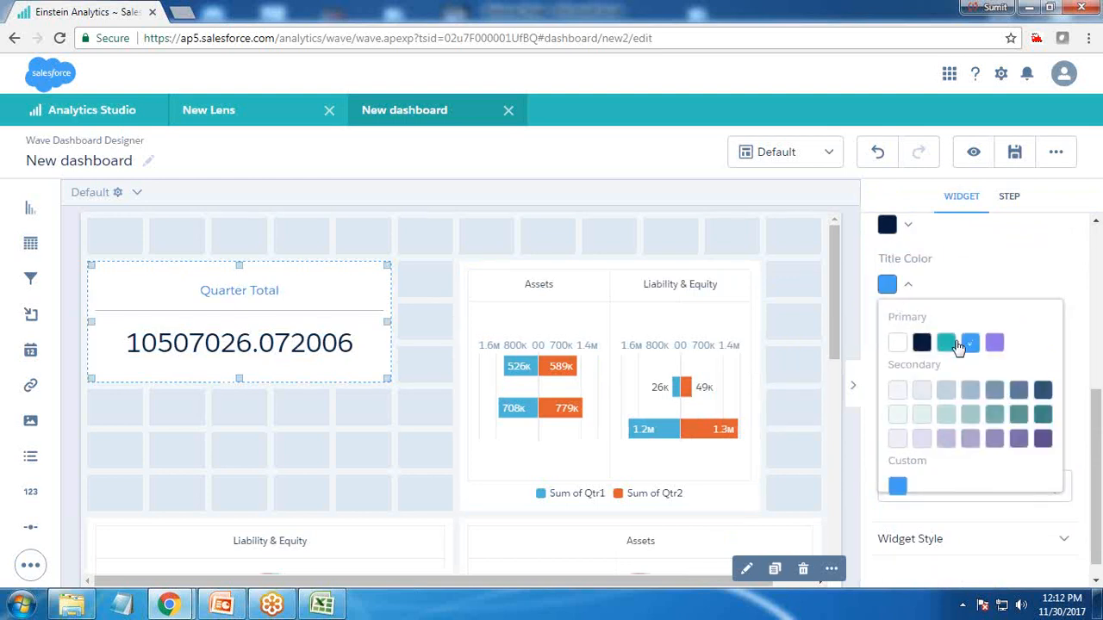
pyautogui.click(921, 344)
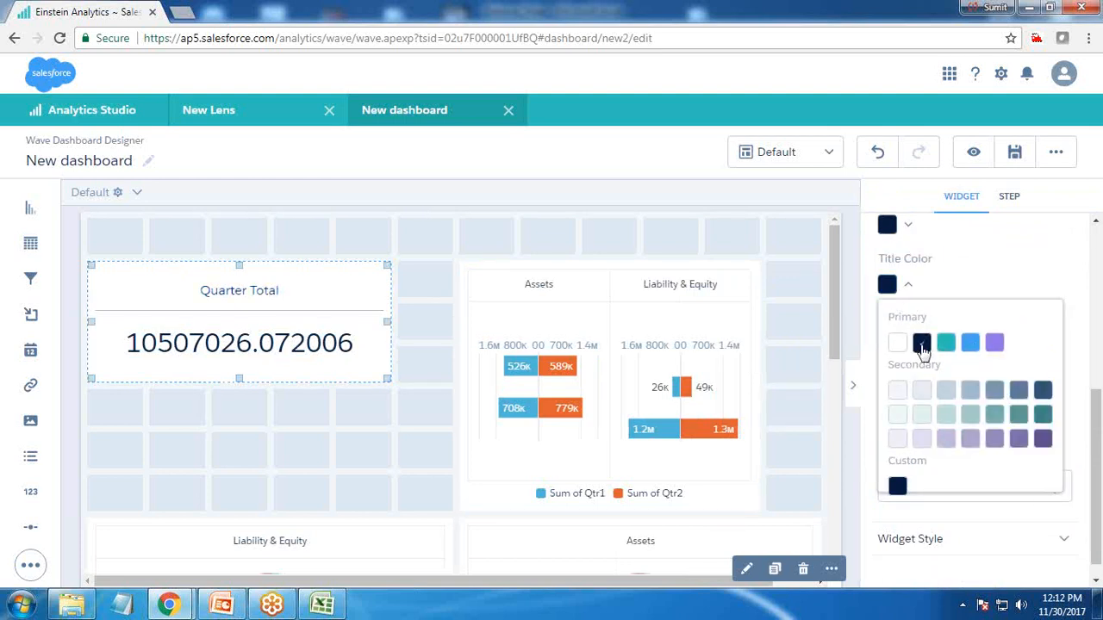
pyautogui.click(905, 288)
pyautogui.click(922, 431)
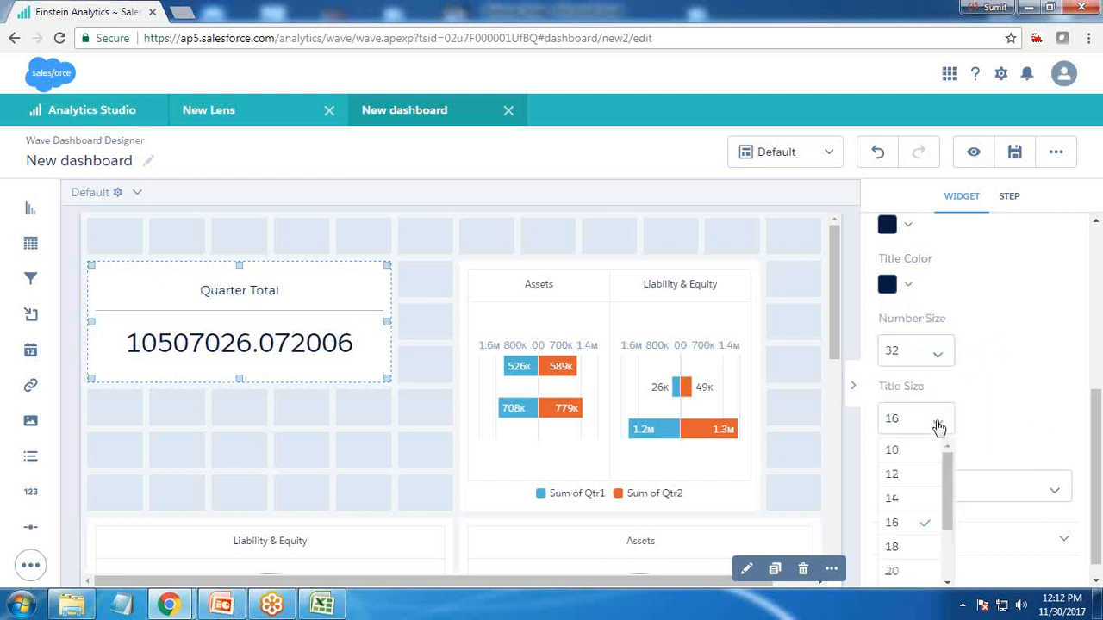
pyautogui.click(914, 570)
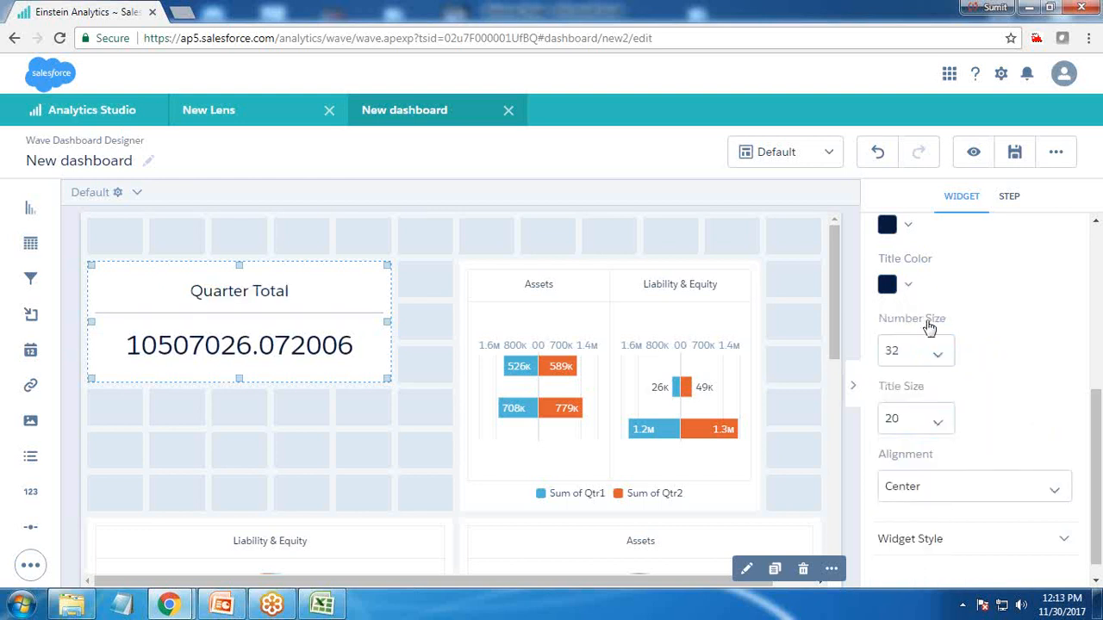
pyautogui.click(932, 355)
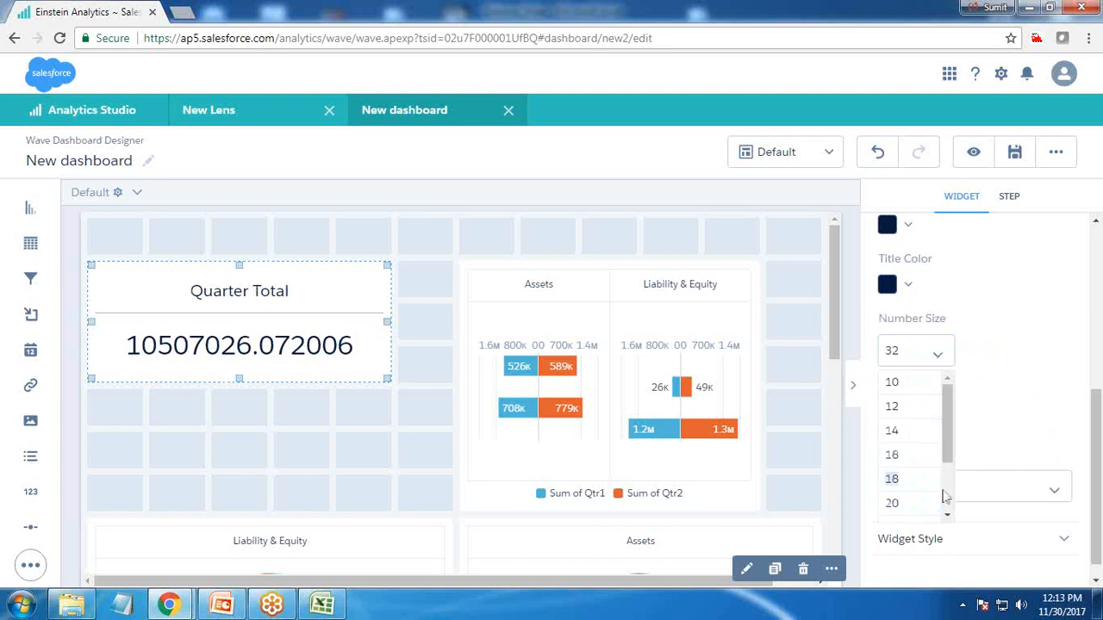
pyautogui.moveTo(946, 435); pyautogui.dragTo(947, 487)
pyautogui.click(920, 483)
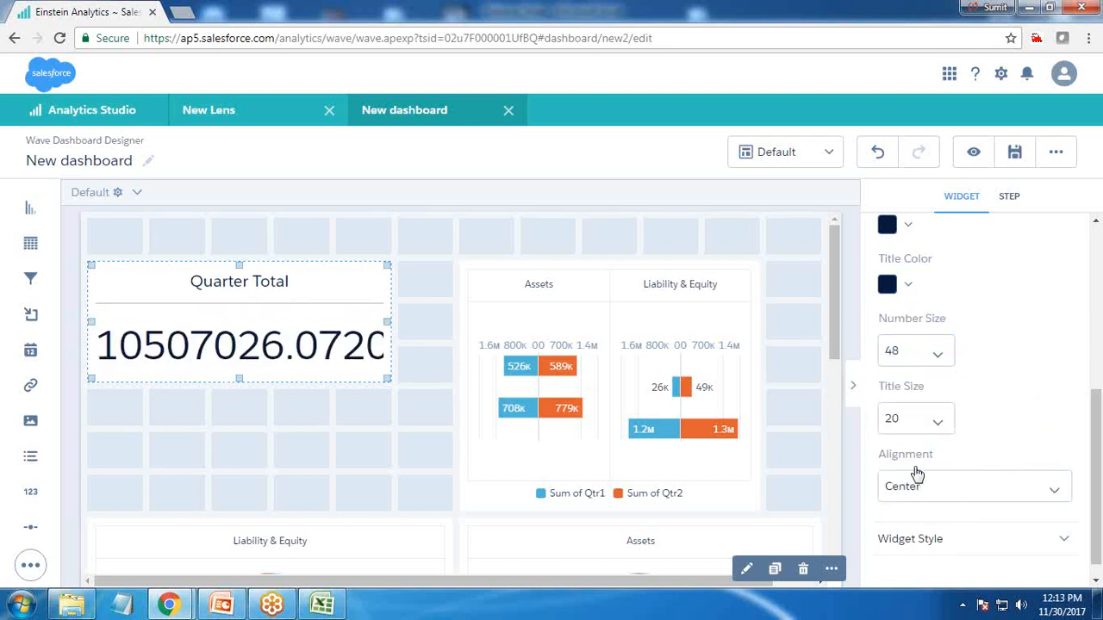
pyautogui.click(937, 361)
pyautogui.click(915, 461)
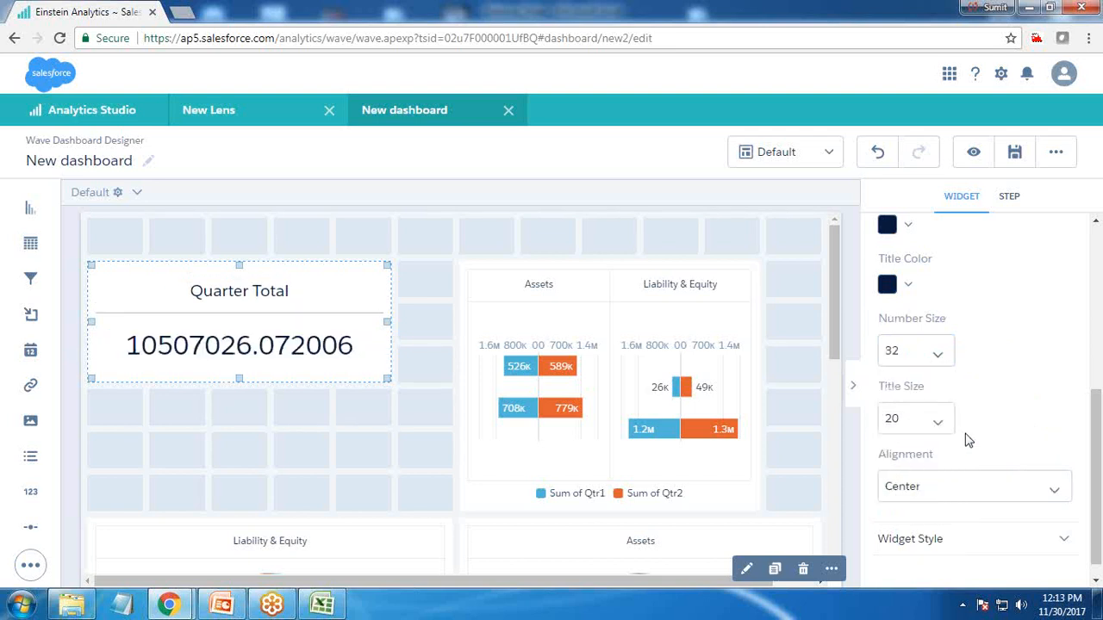
# Give the Quarter Total widget a blue background color instead of the default style
pyautogui.scroll(-1, 966, 444)
pyautogui.click(945, 522)
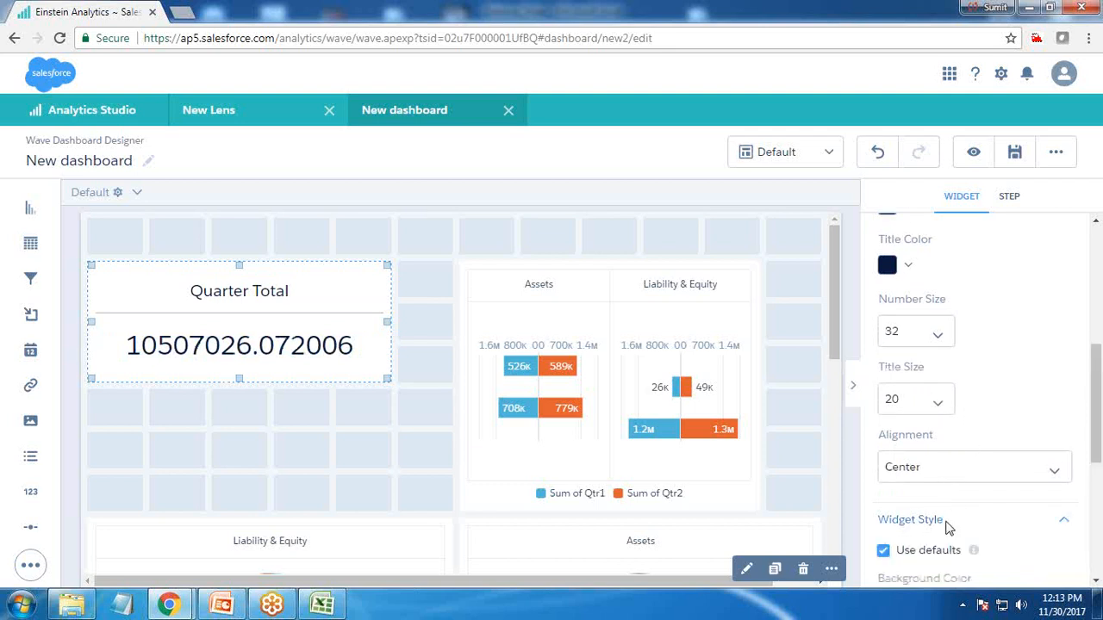
pyautogui.scroll(-3, 947, 517)
pyautogui.click(909, 362)
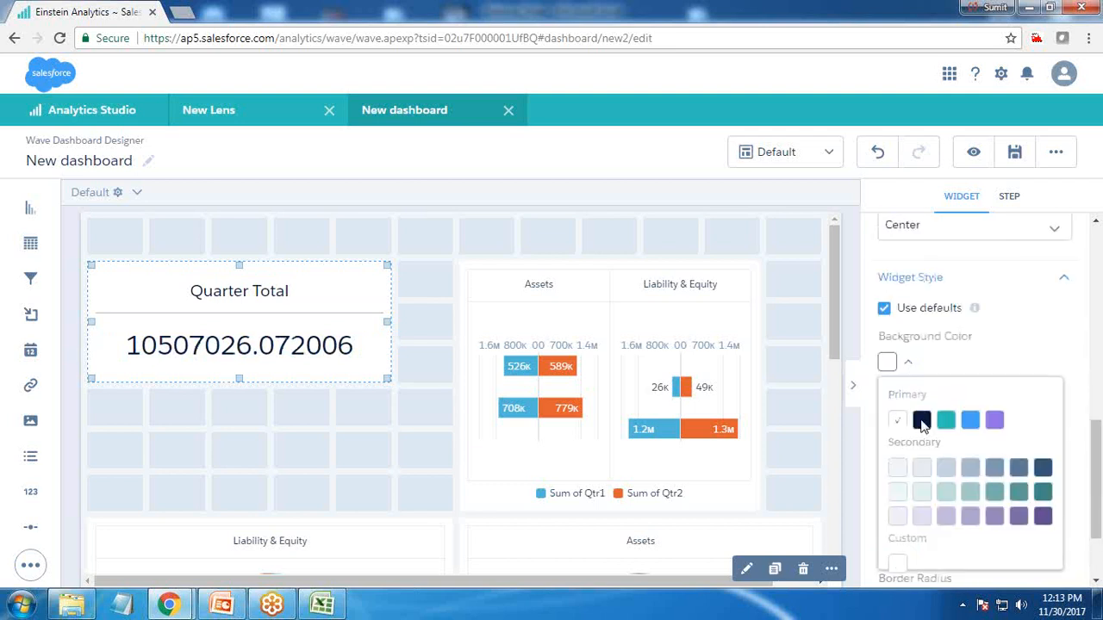
pyautogui.click(971, 421)
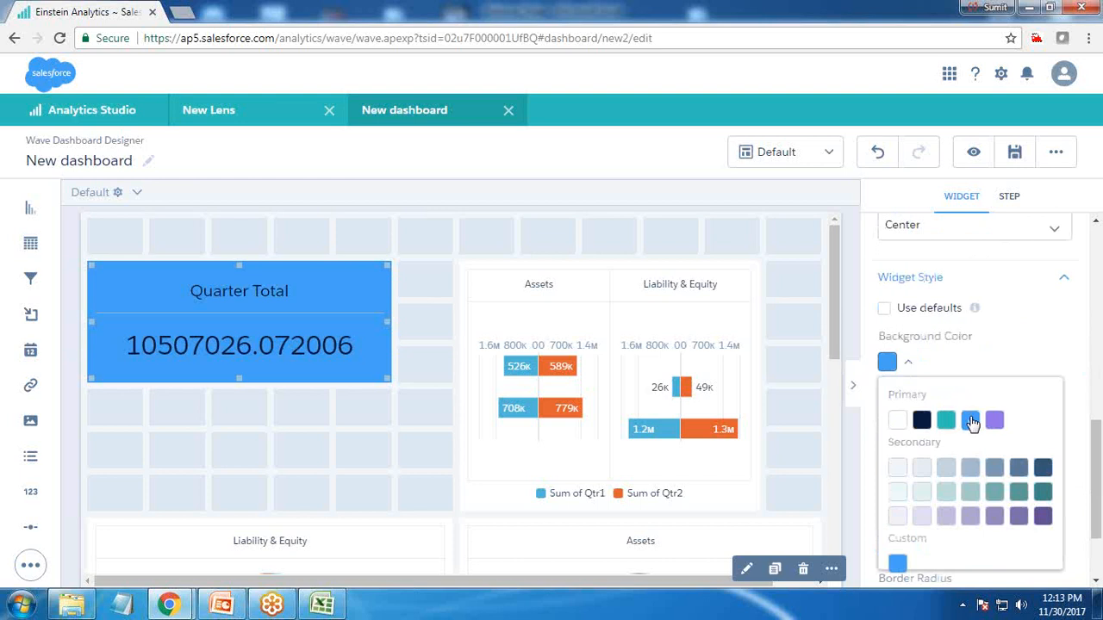
pyautogui.click(914, 368)
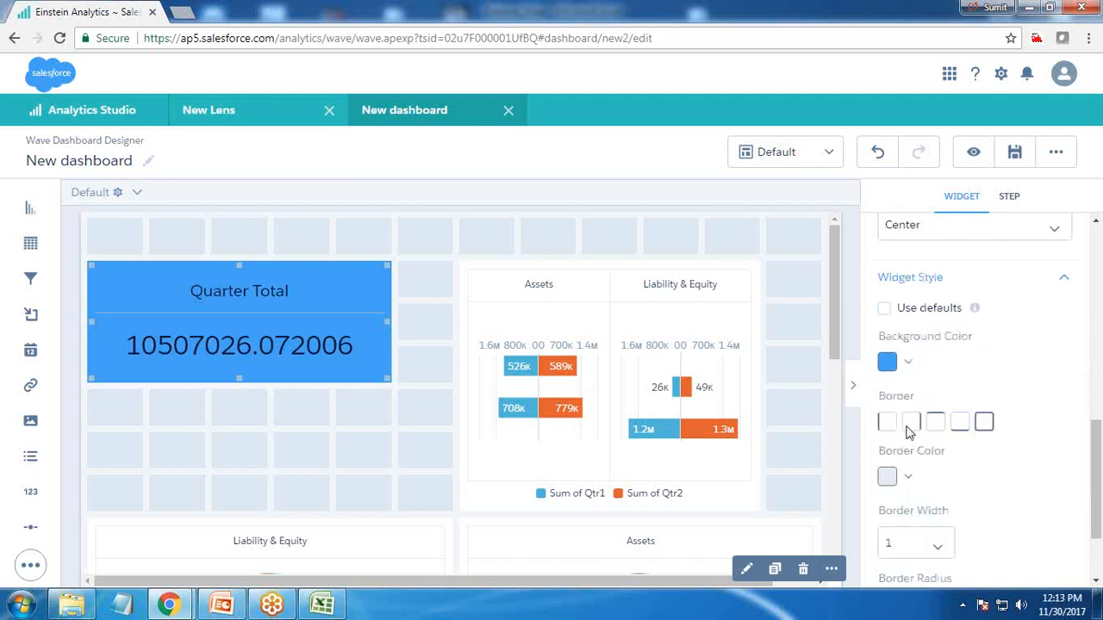
# Add a full border around the widget in dark navy
pyautogui.click(906, 481)
pyautogui.click(921, 536)
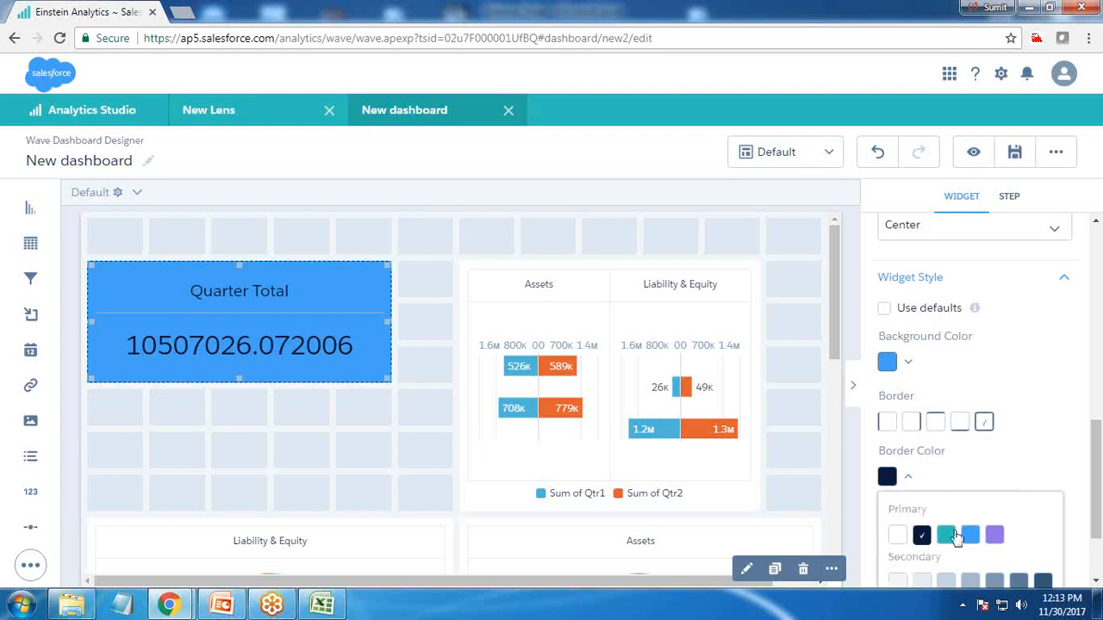
pyautogui.scroll(-3, 923, 517)
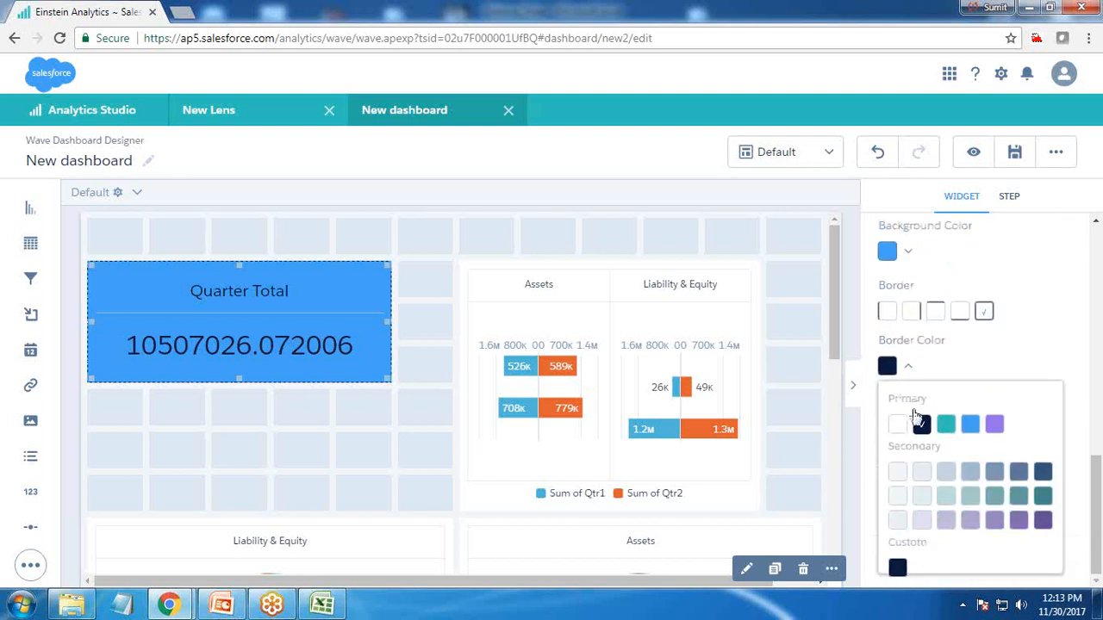
pyautogui.click(907, 367)
# Set the border width to 4 and adjust the border radius
pyautogui.click(917, 440)
pyautogui.click(891, 522)
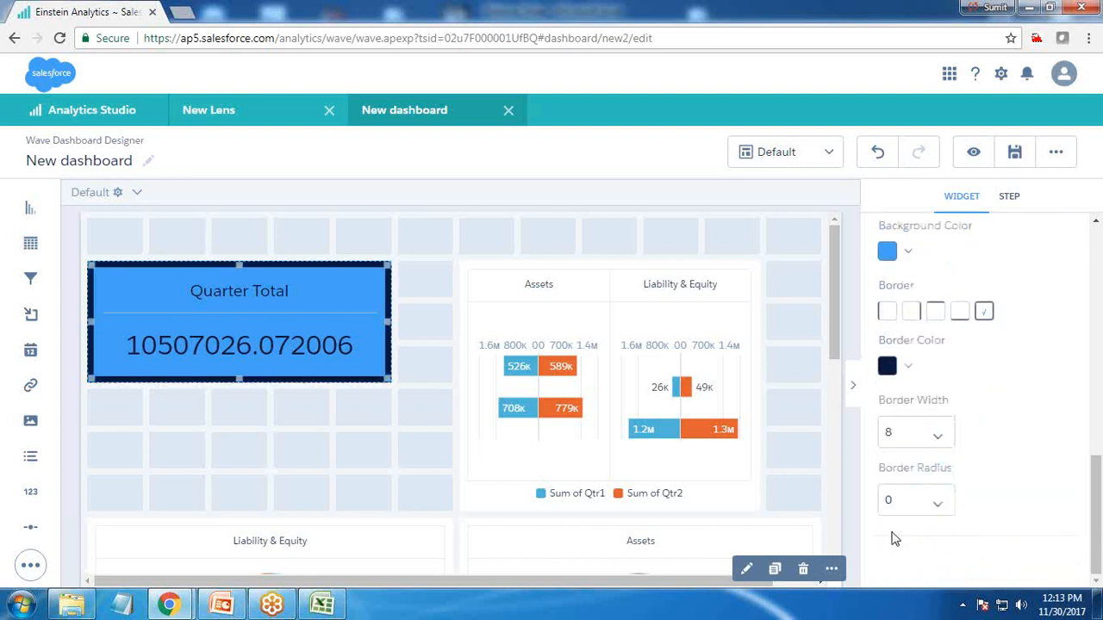
pyautogui.click(915, 433)
pyautogui.click(901, 506)
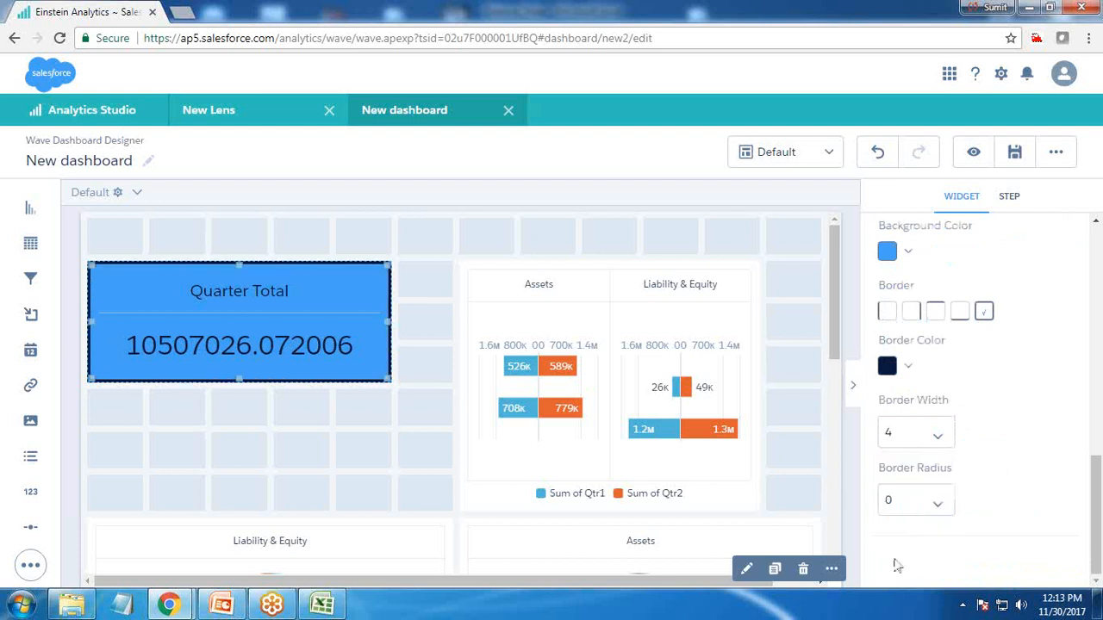
pyautogui.click(922, 515)
pyautogui.click(907, 579)
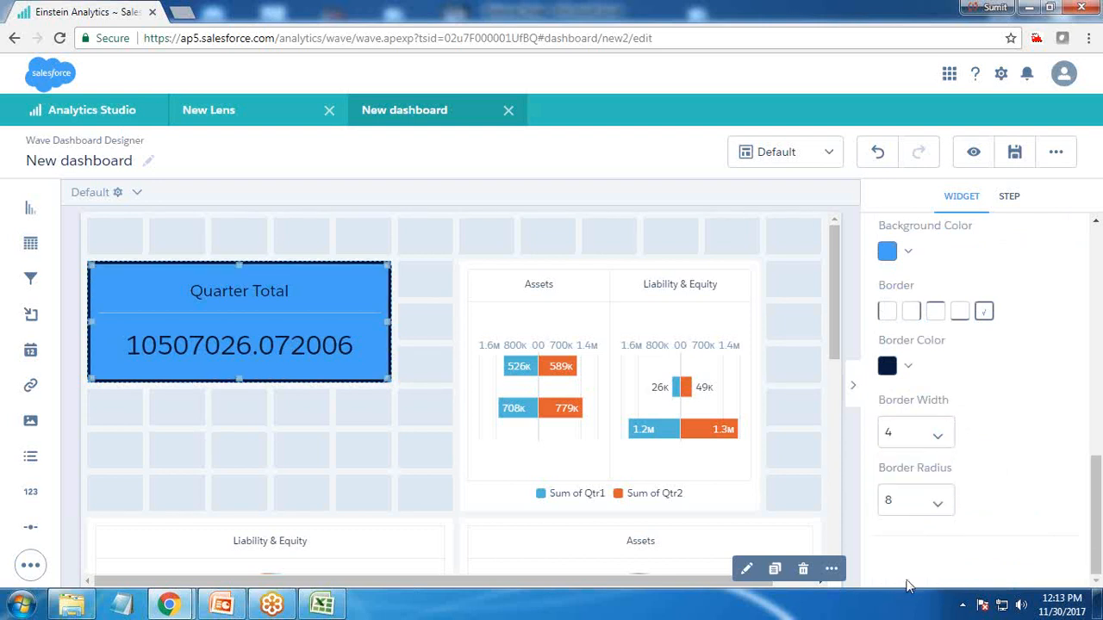
# Move the Quarter Total widget down one grid row
pyautogui.click(425, 450)
pyautogui.moveTo(160, 300); pyautogui.dragTo(183, 365)
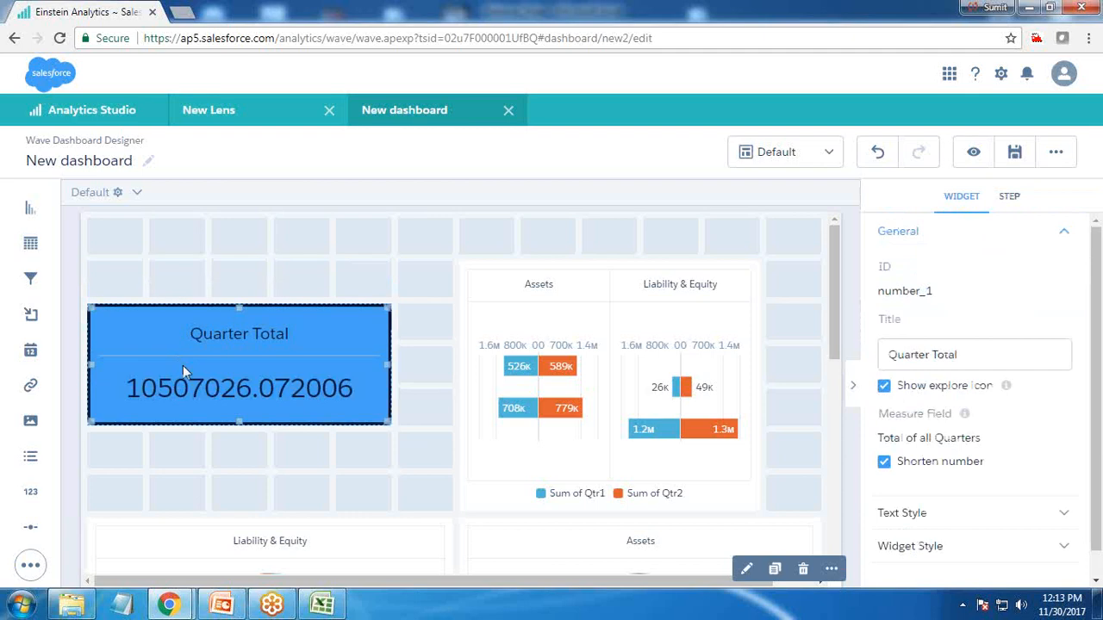
pyautogui.click(355, 458)
# Save the dashboard as New dashboard in My Private App, preview it and return to editing
pyautogui.click(1008, 151)
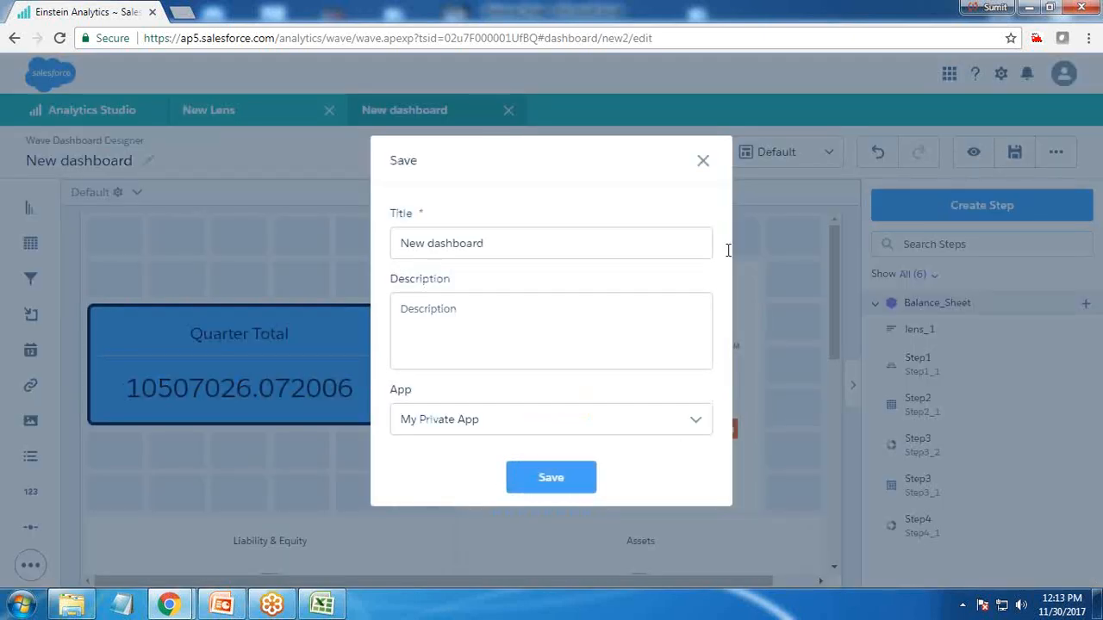
pyautogui.press('Return')
pyautogui.click(967, 155)
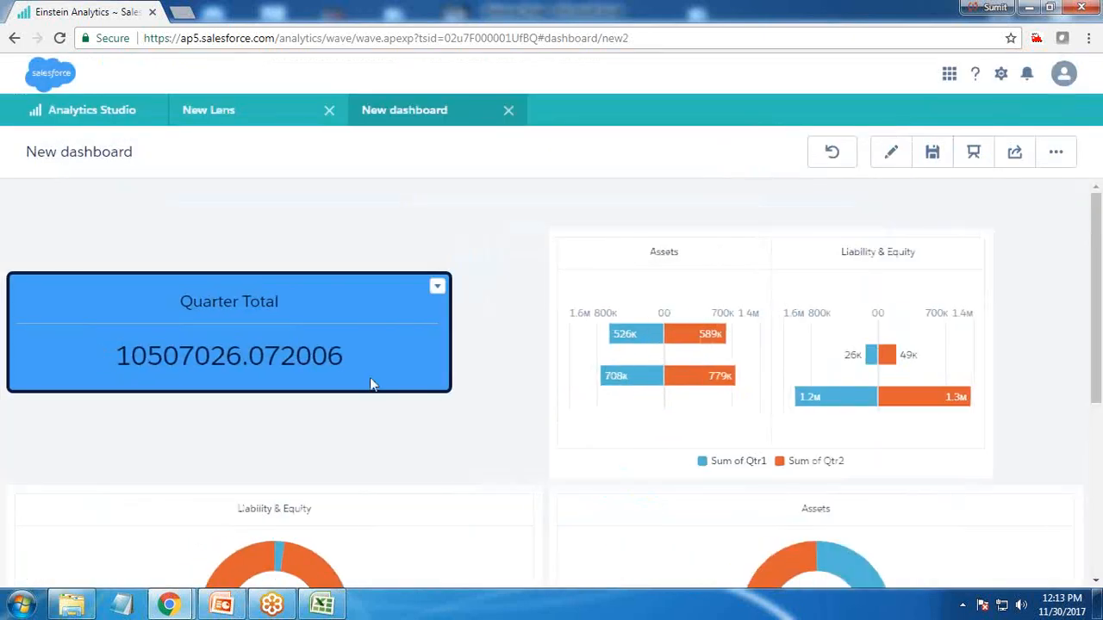
pyautogui.click(893, 154)
pyautogui.moveTo(30, 491); pyautogui.dragTo(141, 243)
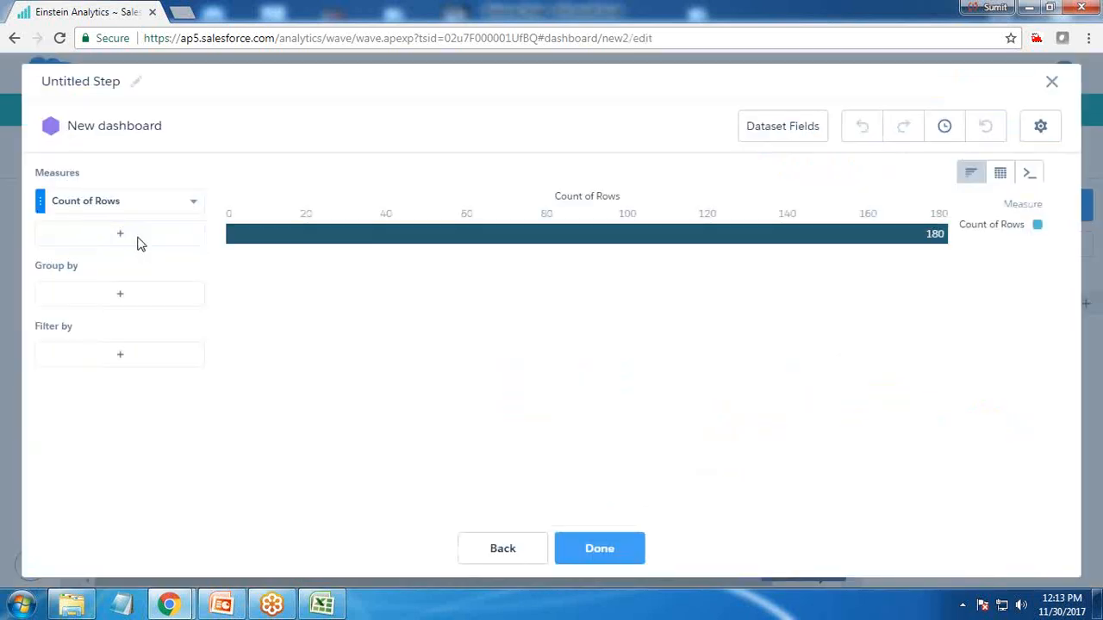
pyautogui.click(1046, 92)
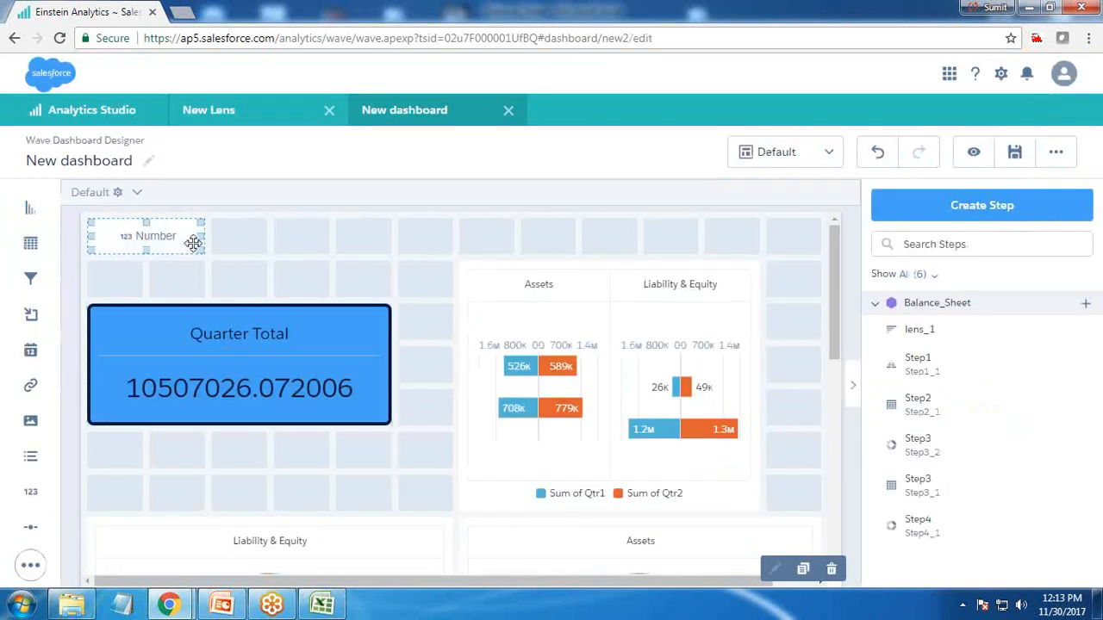
pyautogui.press('Delete')
# Add a list selector for Account_Level_2 at the top left of the dashboard
pyautogui.moveTo(26, 466); pyautogui.dragTo(147, 236)
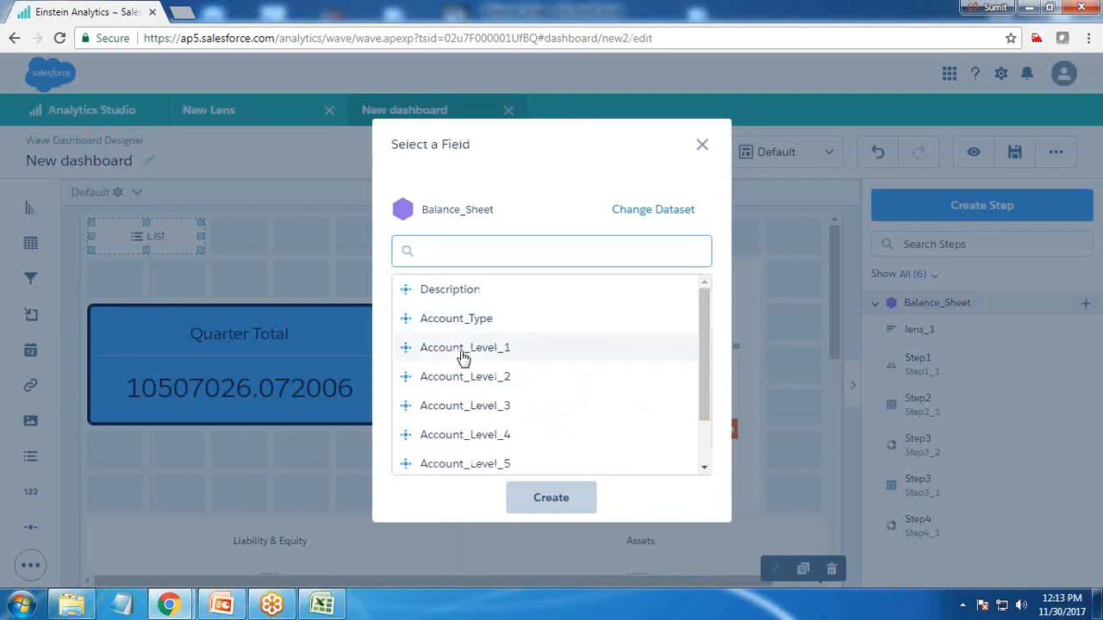
pyautogui.click(458, 379)
pyautogui.click(579, 503)
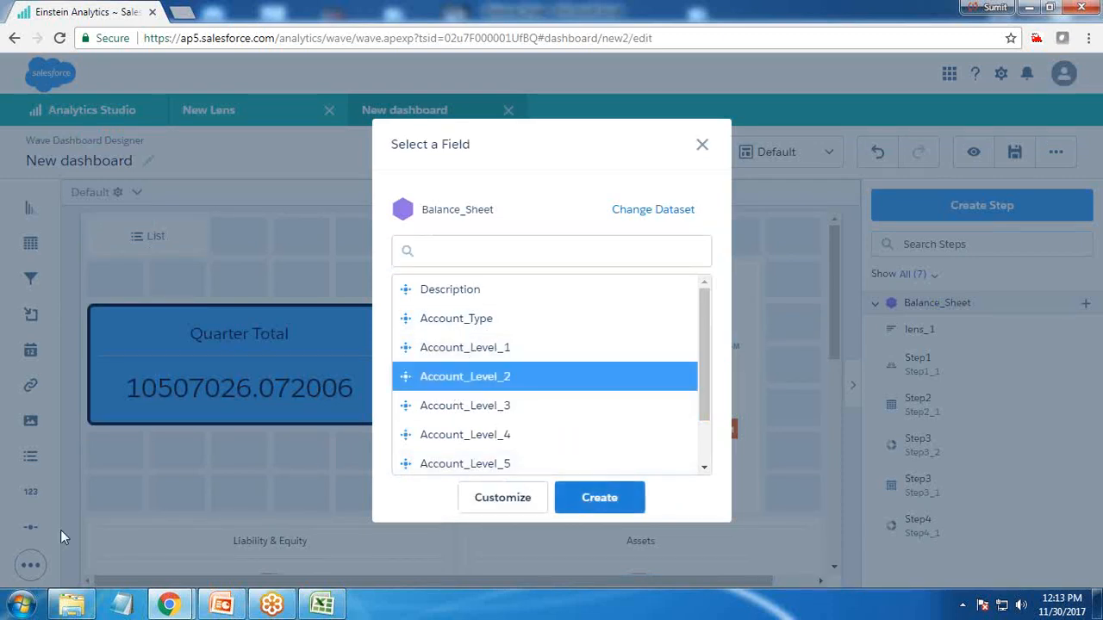
# Add a list selector for Account_Level_3 next to the first one
pyautogui.moveTo(30, 456); pyautogui.dragTo(270, 238)
pyautogui.click(495, 406)
pyautogui.click(598, 502)
# Add a list selector for Account_Level_4 beside the Account_Level_3 selector
pyautogui.moveTo(30, 455); pyautogui.dragTo(487, 274)
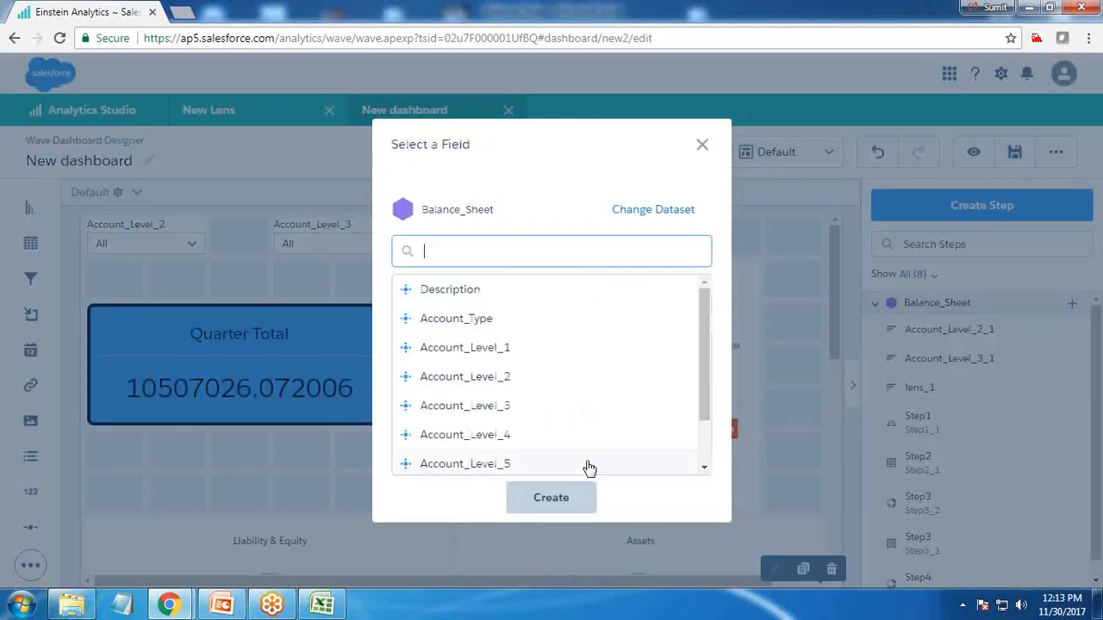
pyautogui.click(595, 434)
pyautogui.click(603, 503)
pyautogui.click(441, 239)
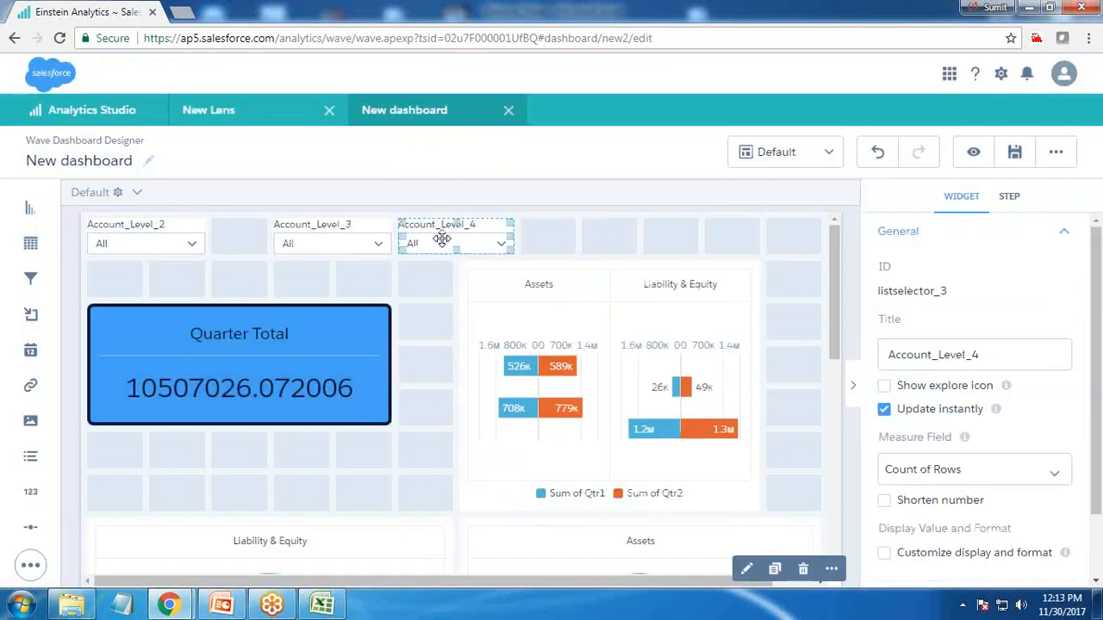
# Add a list selector for Account_Type in the top row and preview the dashboard
pyautogui.moveTo(32, 459); pyautogui.dragTo(555, 240)
pyautogui.scroll(-2, 560, 439)
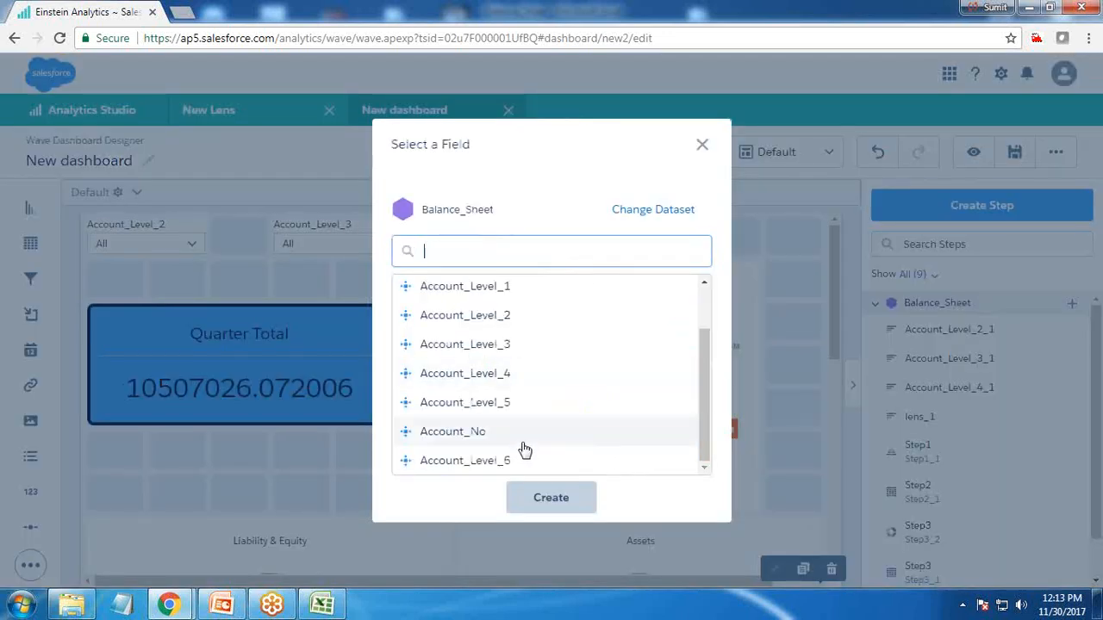
pyautogui.scroll(1, 454, 442)
pyautogui.scroll(1, 454, 442)
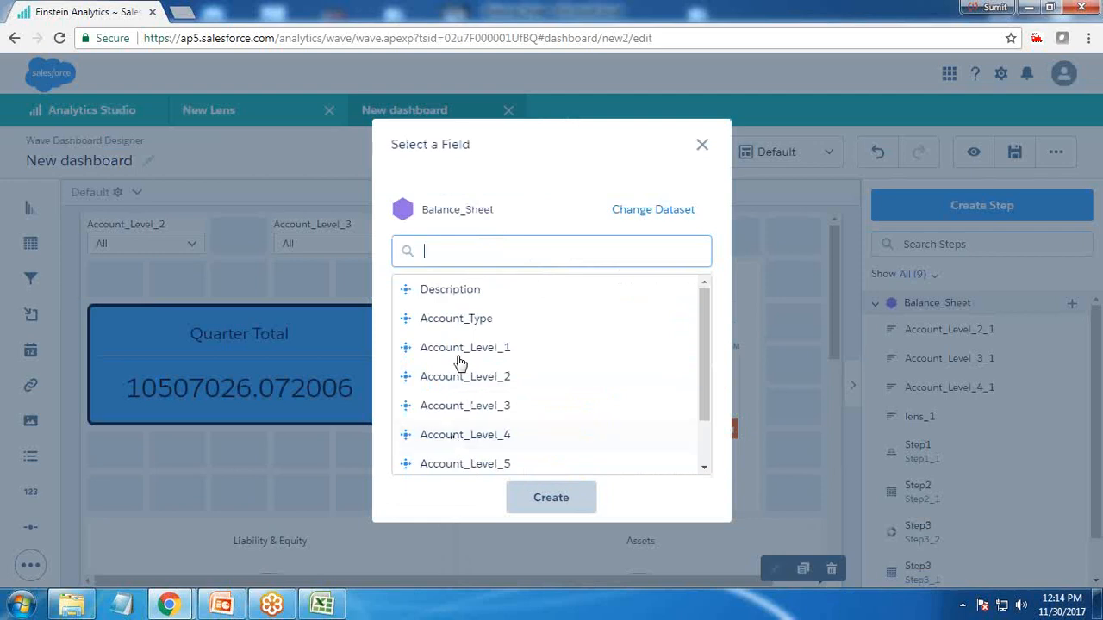
pyautogui.click(450, 318)
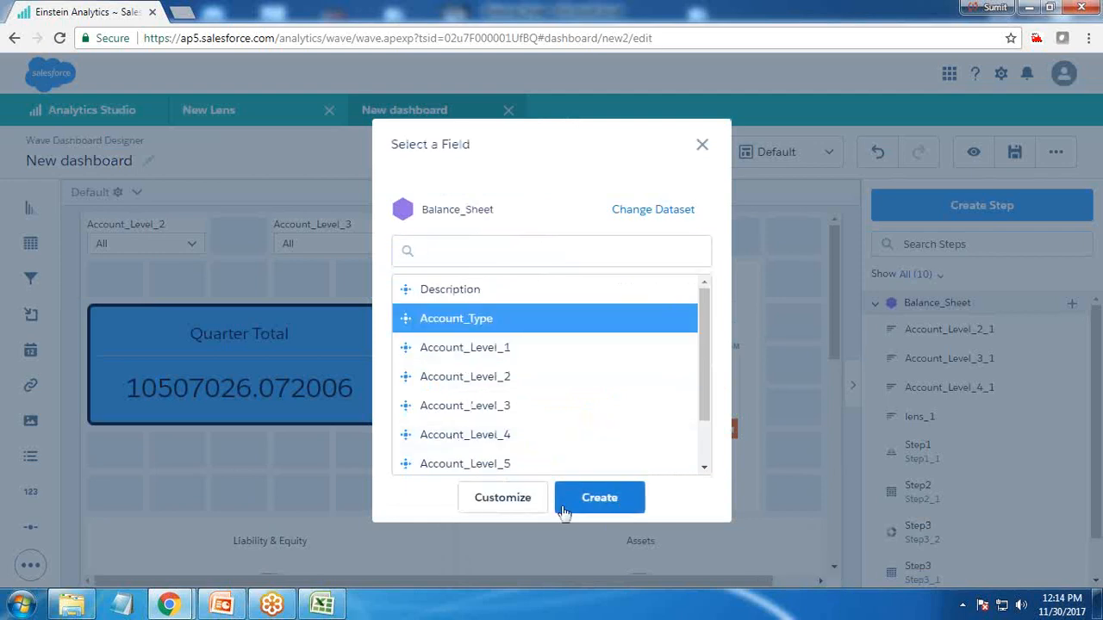
pyautogui.click(560, 509)
pyautogui.click(974, 154)
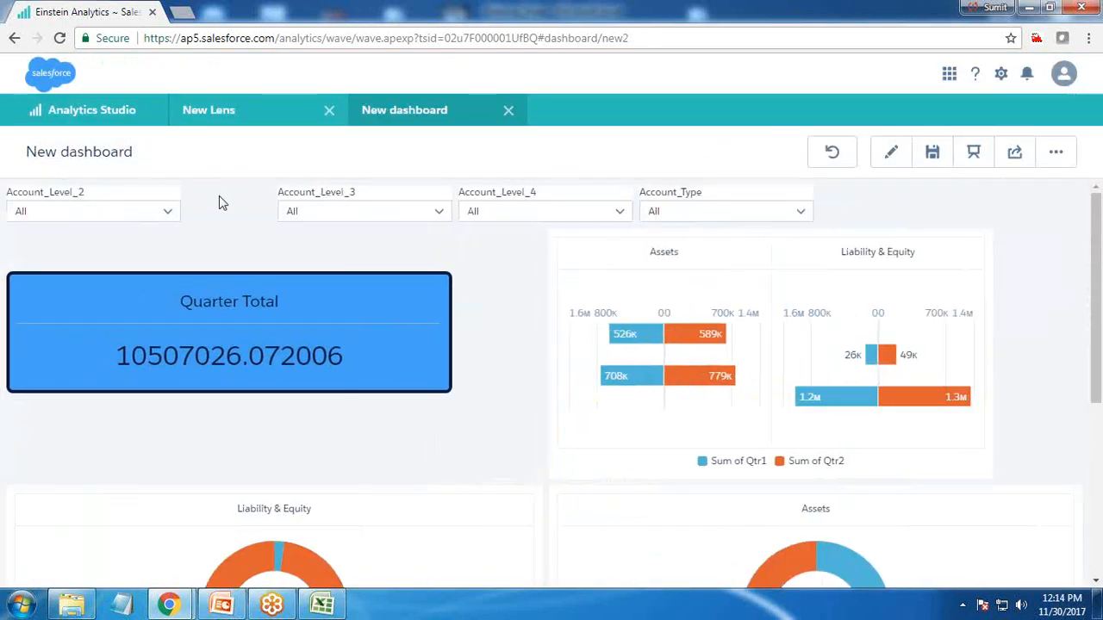
pyautogui.click(890, 153)
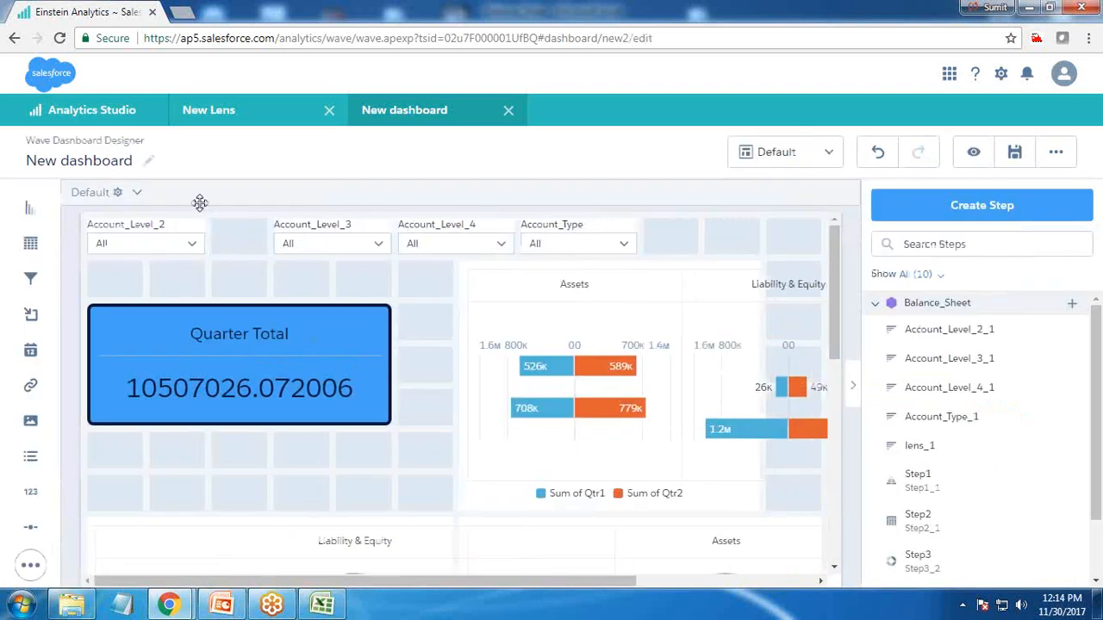
# Shift the Account_Level_2 selector one column right and preview the dashboard
pyautogui.click(200, 212)
pyautogui.moveTo(184, 233); pyautogui.dragTo(246, 238)
pyautogui.click(973, 152)
# Test the Account_Level_2 filter by selecting Assets, then clear the selection
pyautogui.click(149, 216)
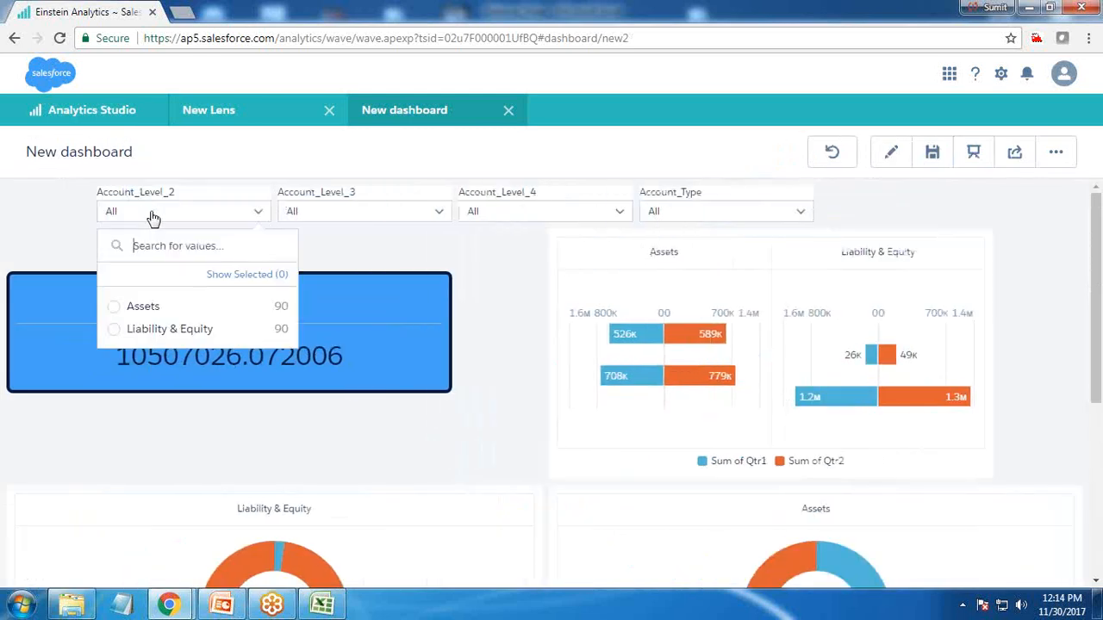
pyautogui.click(149, 315)
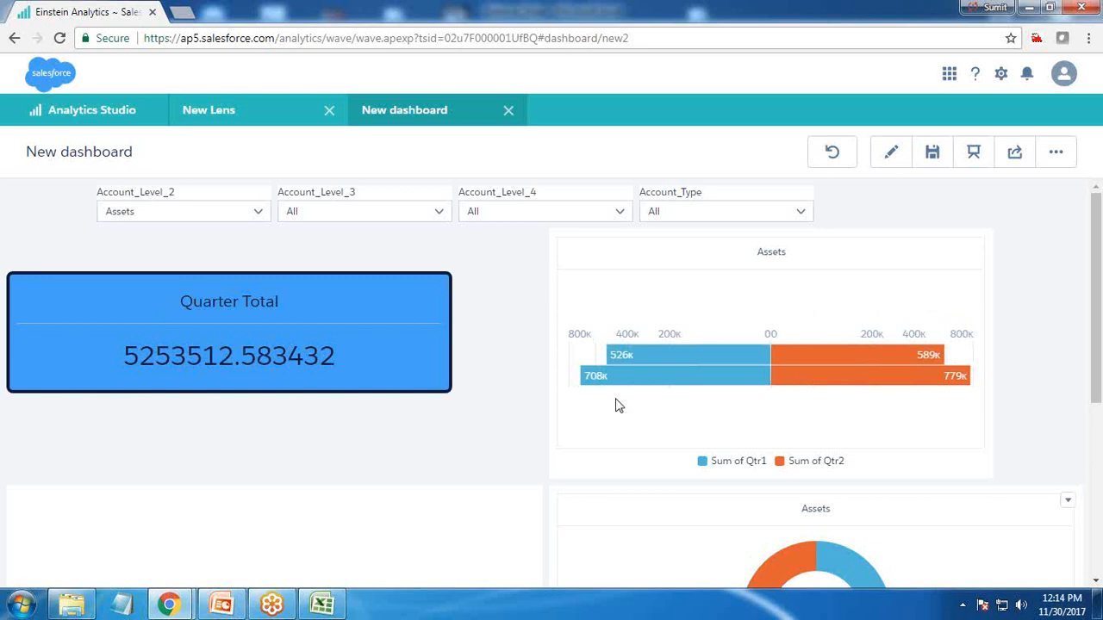
pyautogui.scroll(-4, 615, 401)
pyautogui.scroll(4, 556, 474)
pyautogui.click(167, 213)
pyautogui.click(142, 306)
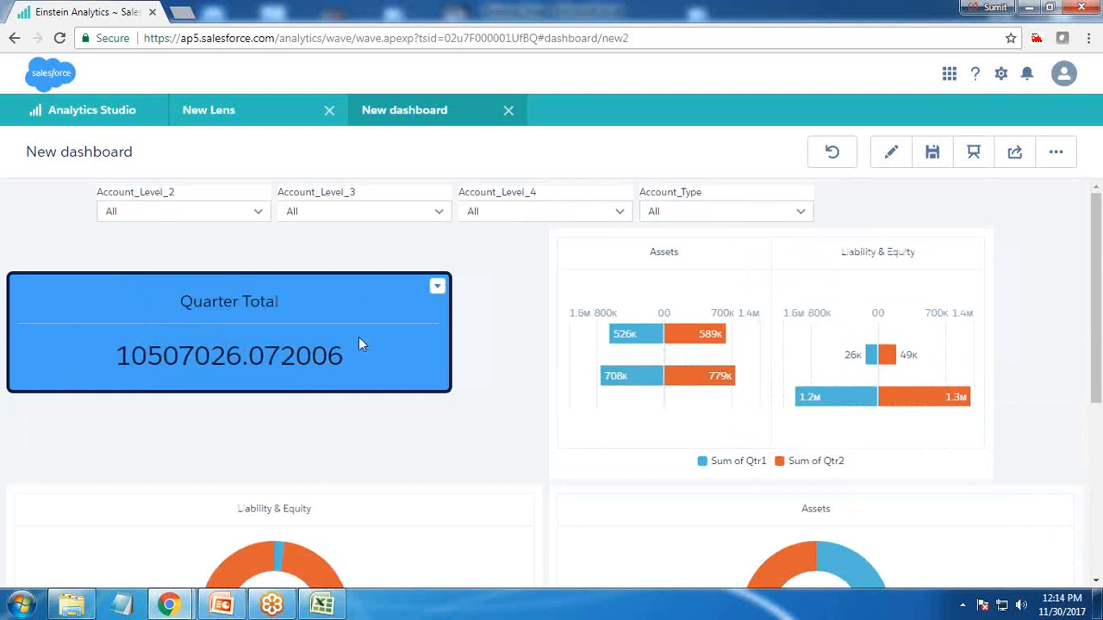
# In the Quarter Total widget's step properties, turn off applying filters from faceting
pyautogui.moveTo(308, 355)
pyautogui.click(889, 155)
pyautogui.click(253, 352)
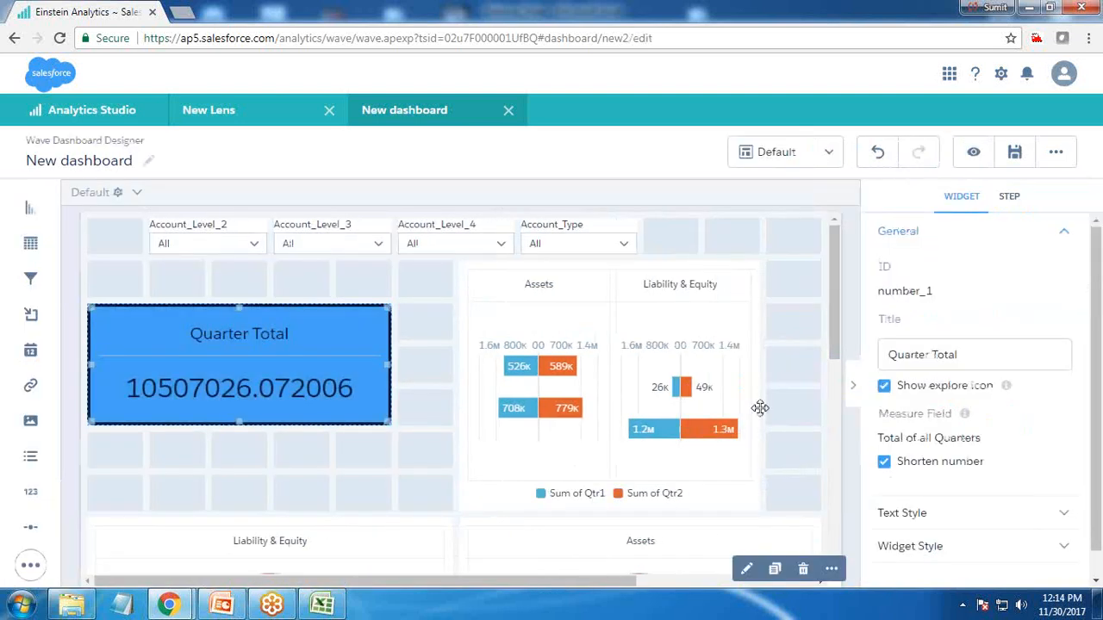
pyautogui.click(1008, 198)
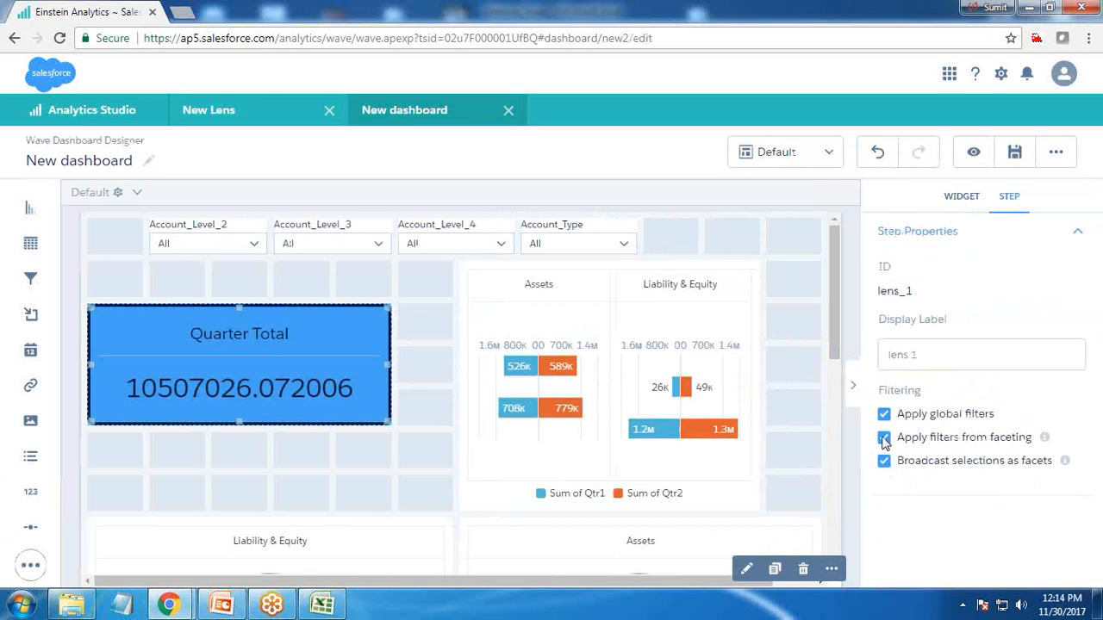
# Save the dashboard and switch to preview
pyautogui.hotkey('ctrl', 's')
pyautogui.click(589, 491)
pyautogui.click(979, 153)
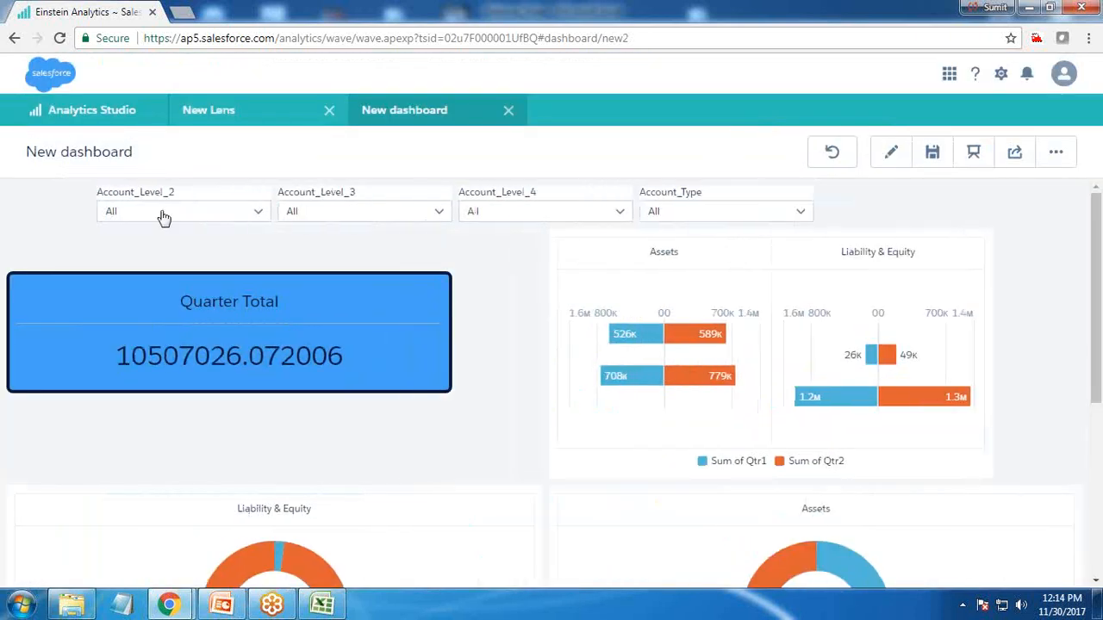
# Test the Account_Level_2 filter again with Assets, then clear the selection
pyautogui.click(164, 217)
pyautogui.click(146, 306)
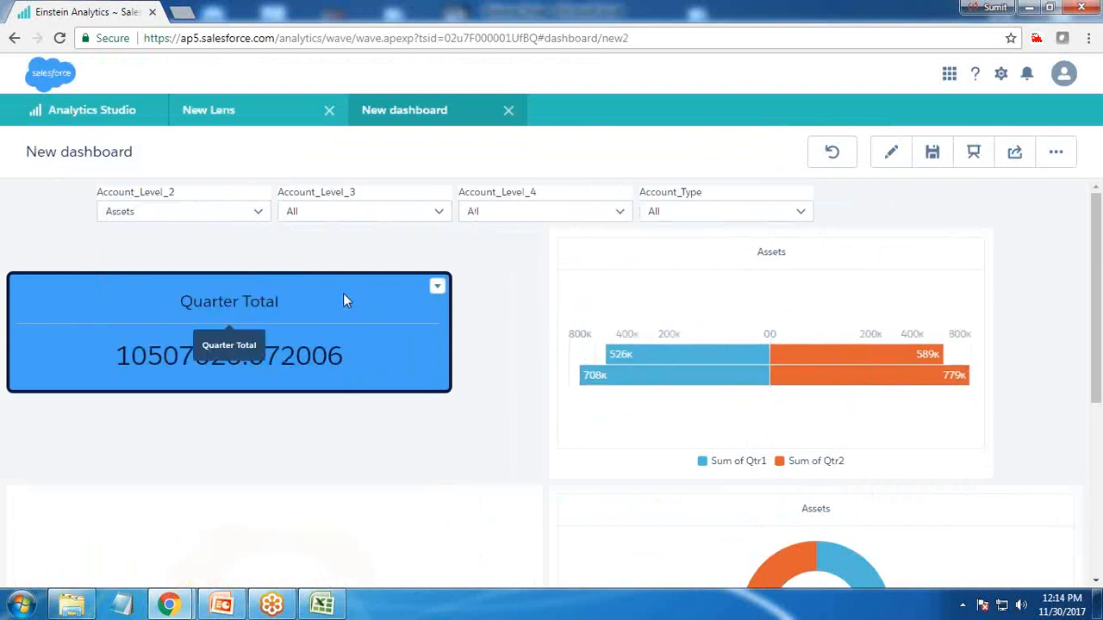
pyautogui.click(126, 215)
pyautogui.click(140, 312)
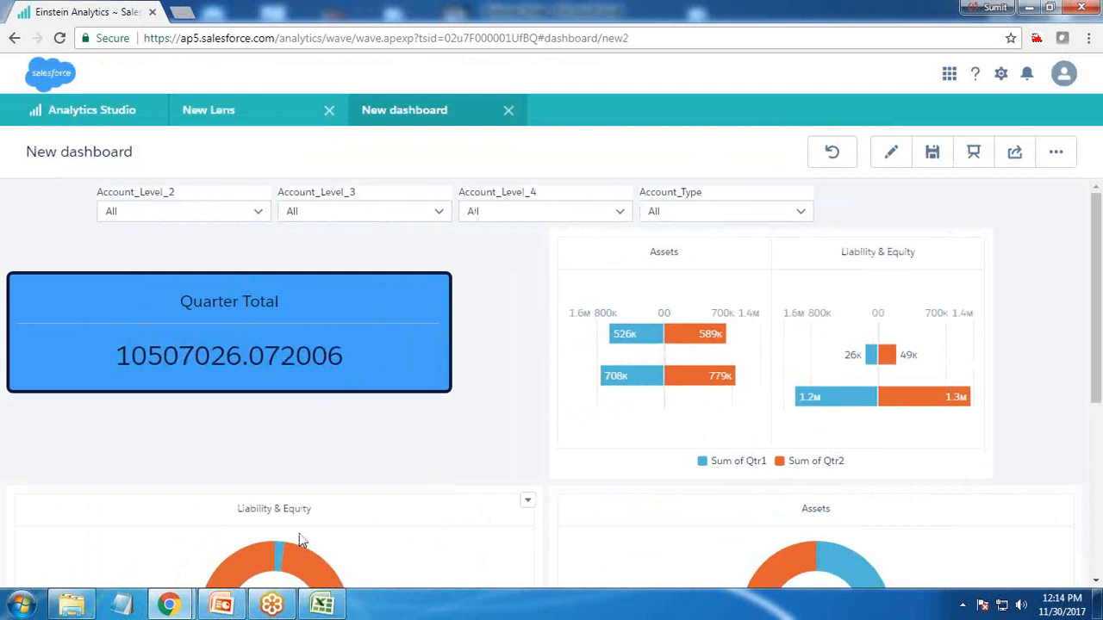